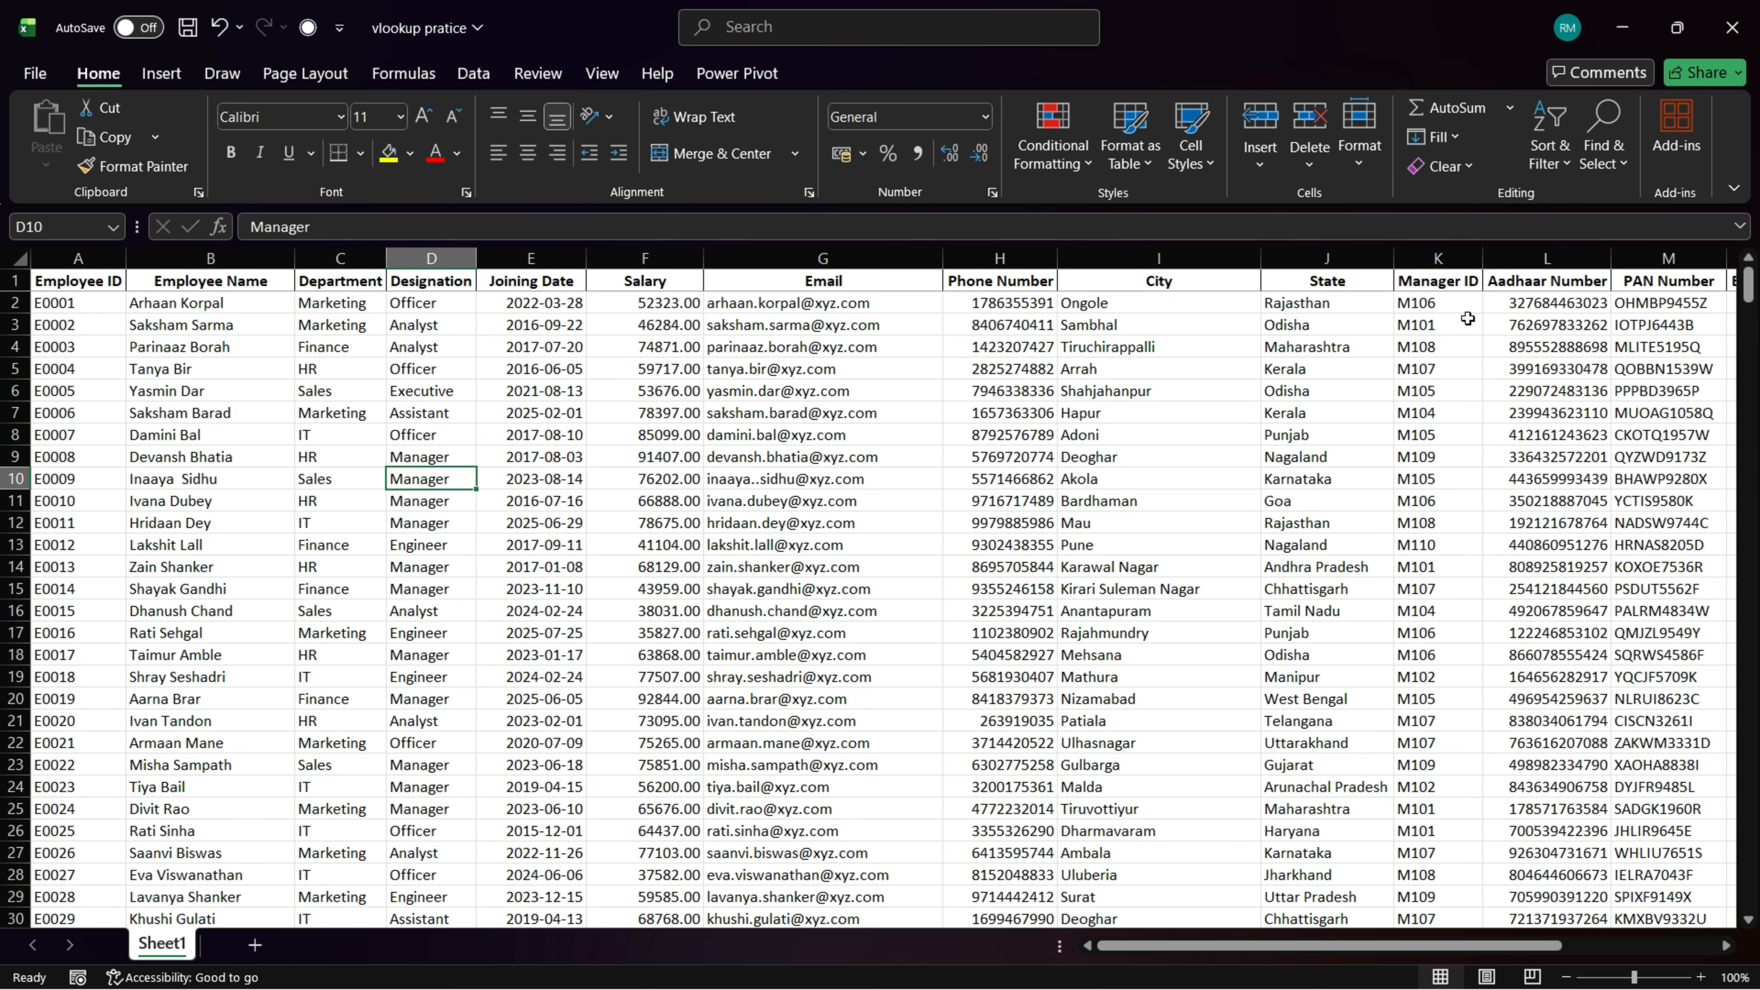
# Step: Review the employee table's columns through ESI Number and add a new blank worksheet to the workbook
pyautogui.hscroll(2, 1593, 330)
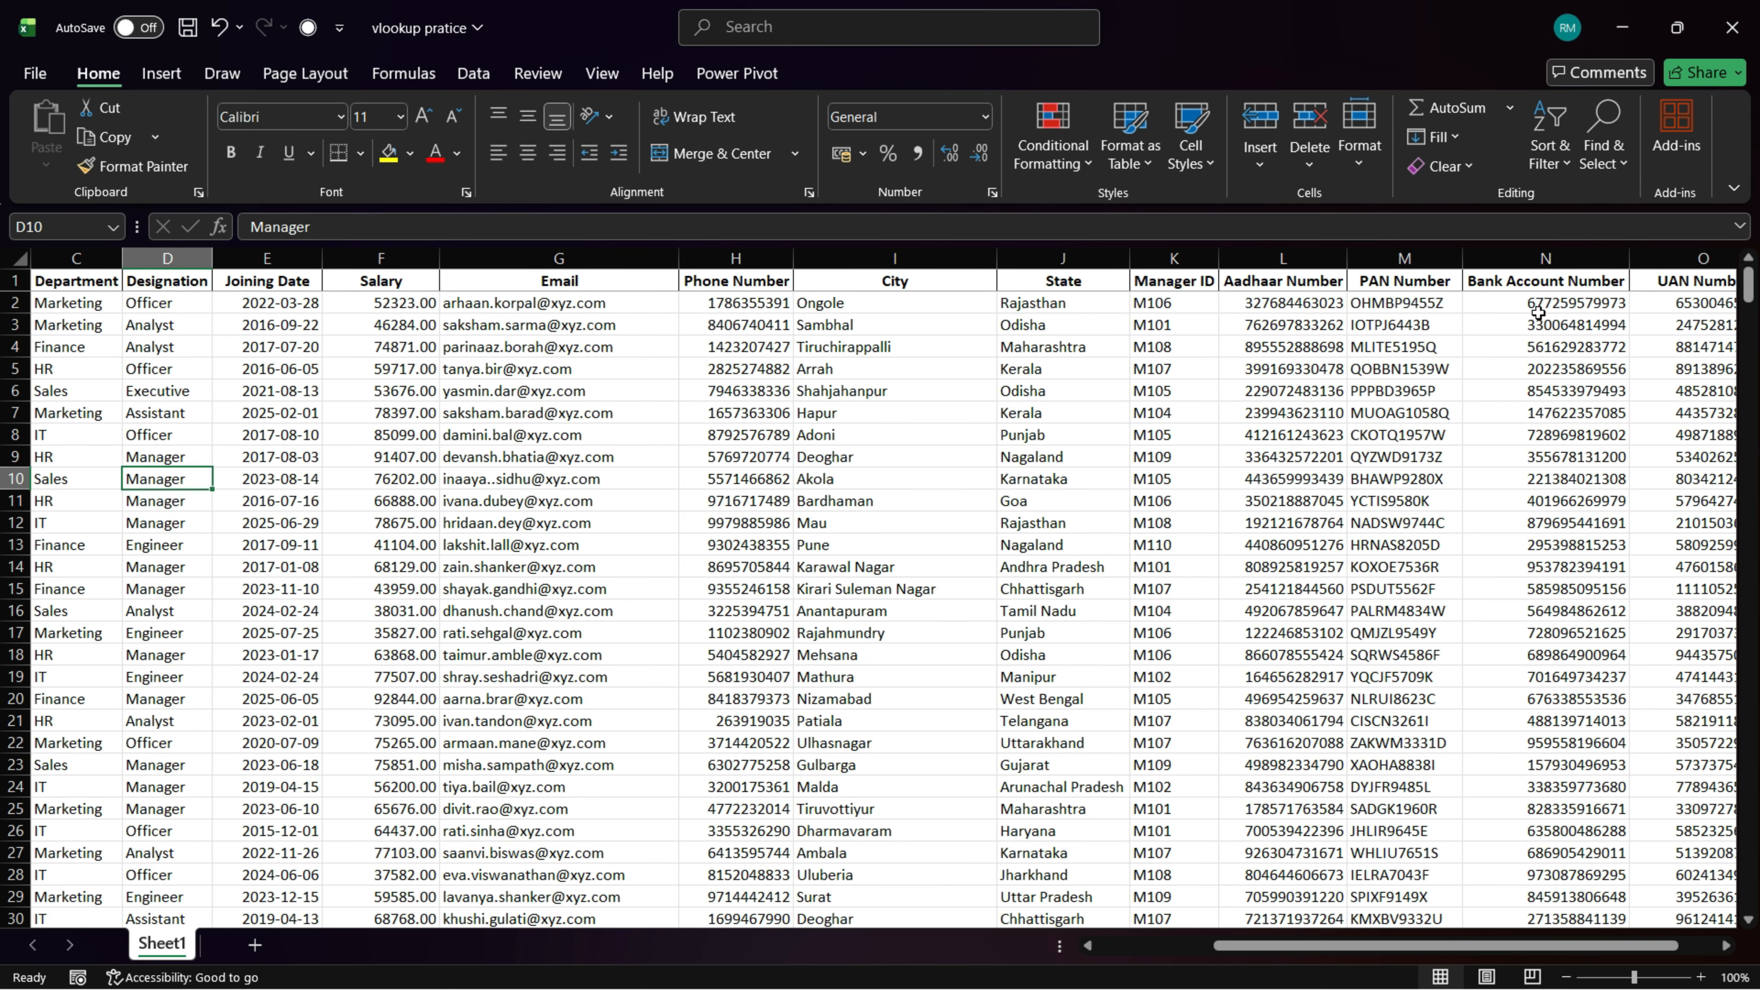
pyautogui.hscroll(2, 1539, 849)
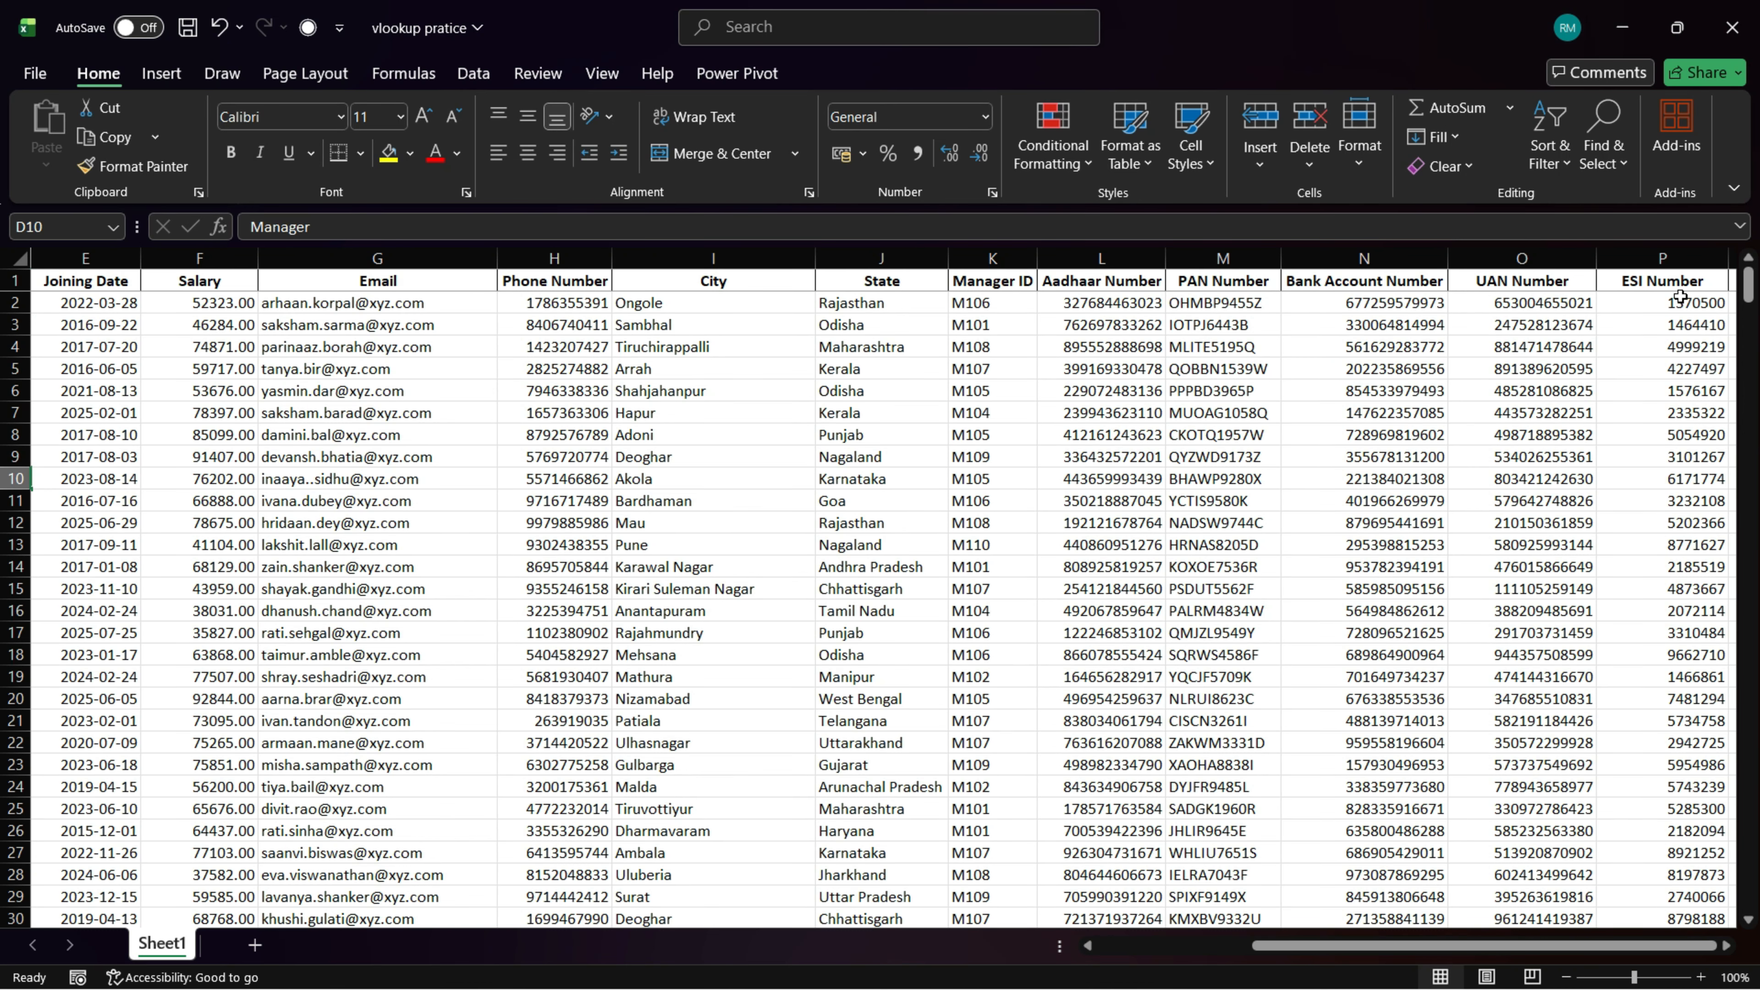
pyautogui.moveTo(1391, 946); pyautogui.dragTo(1237, 975)
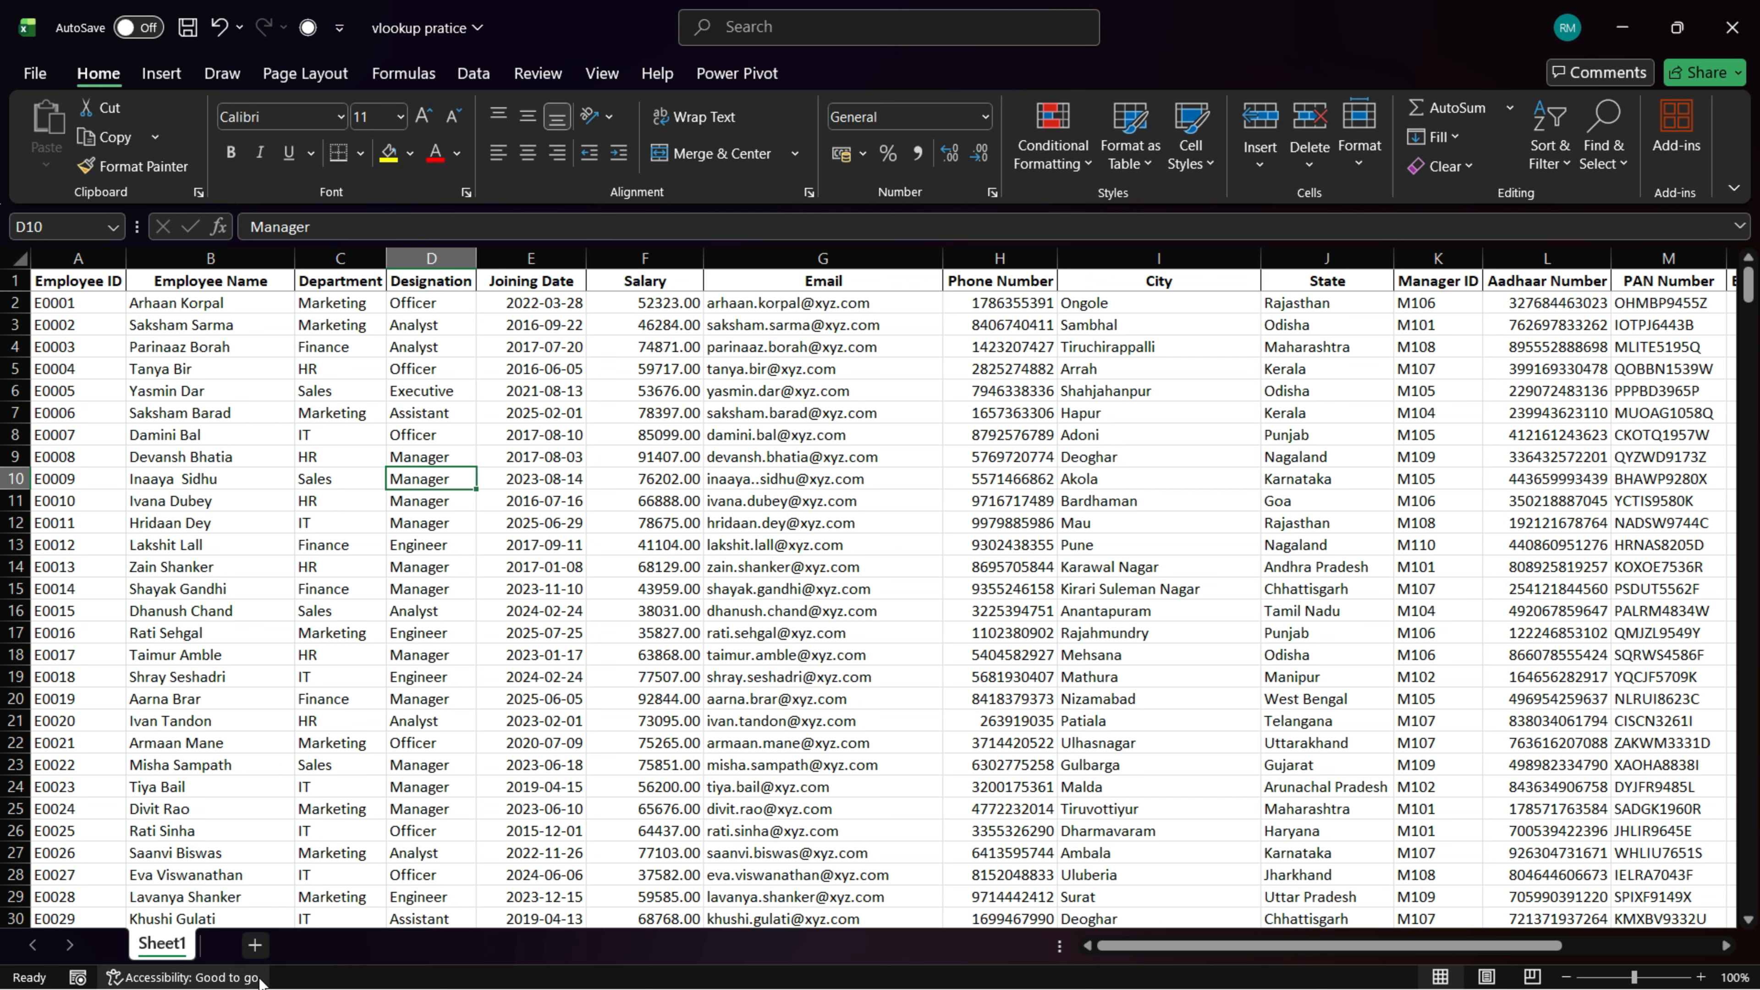
pyautogui.click(254, 945)
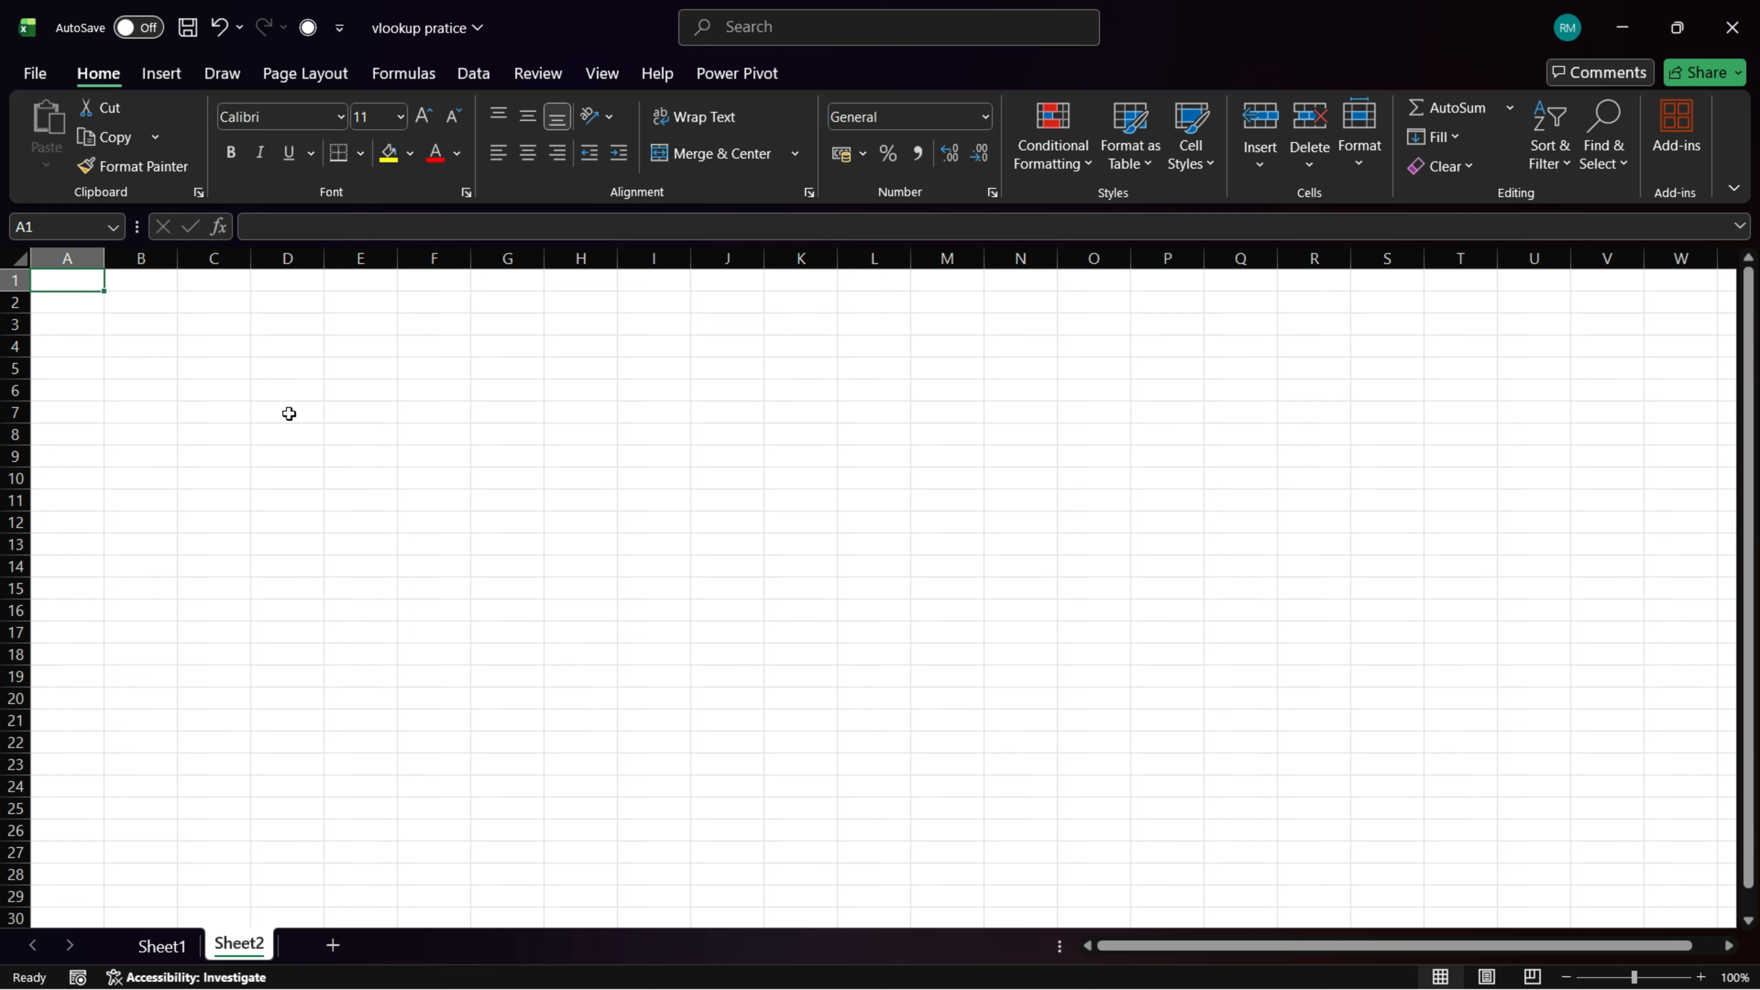
# Step: Copy the Sheet1 header row from Employee ID to ESI Number and paste it transposed at C9 on Sheet2
pyautogui.click(162, 945)
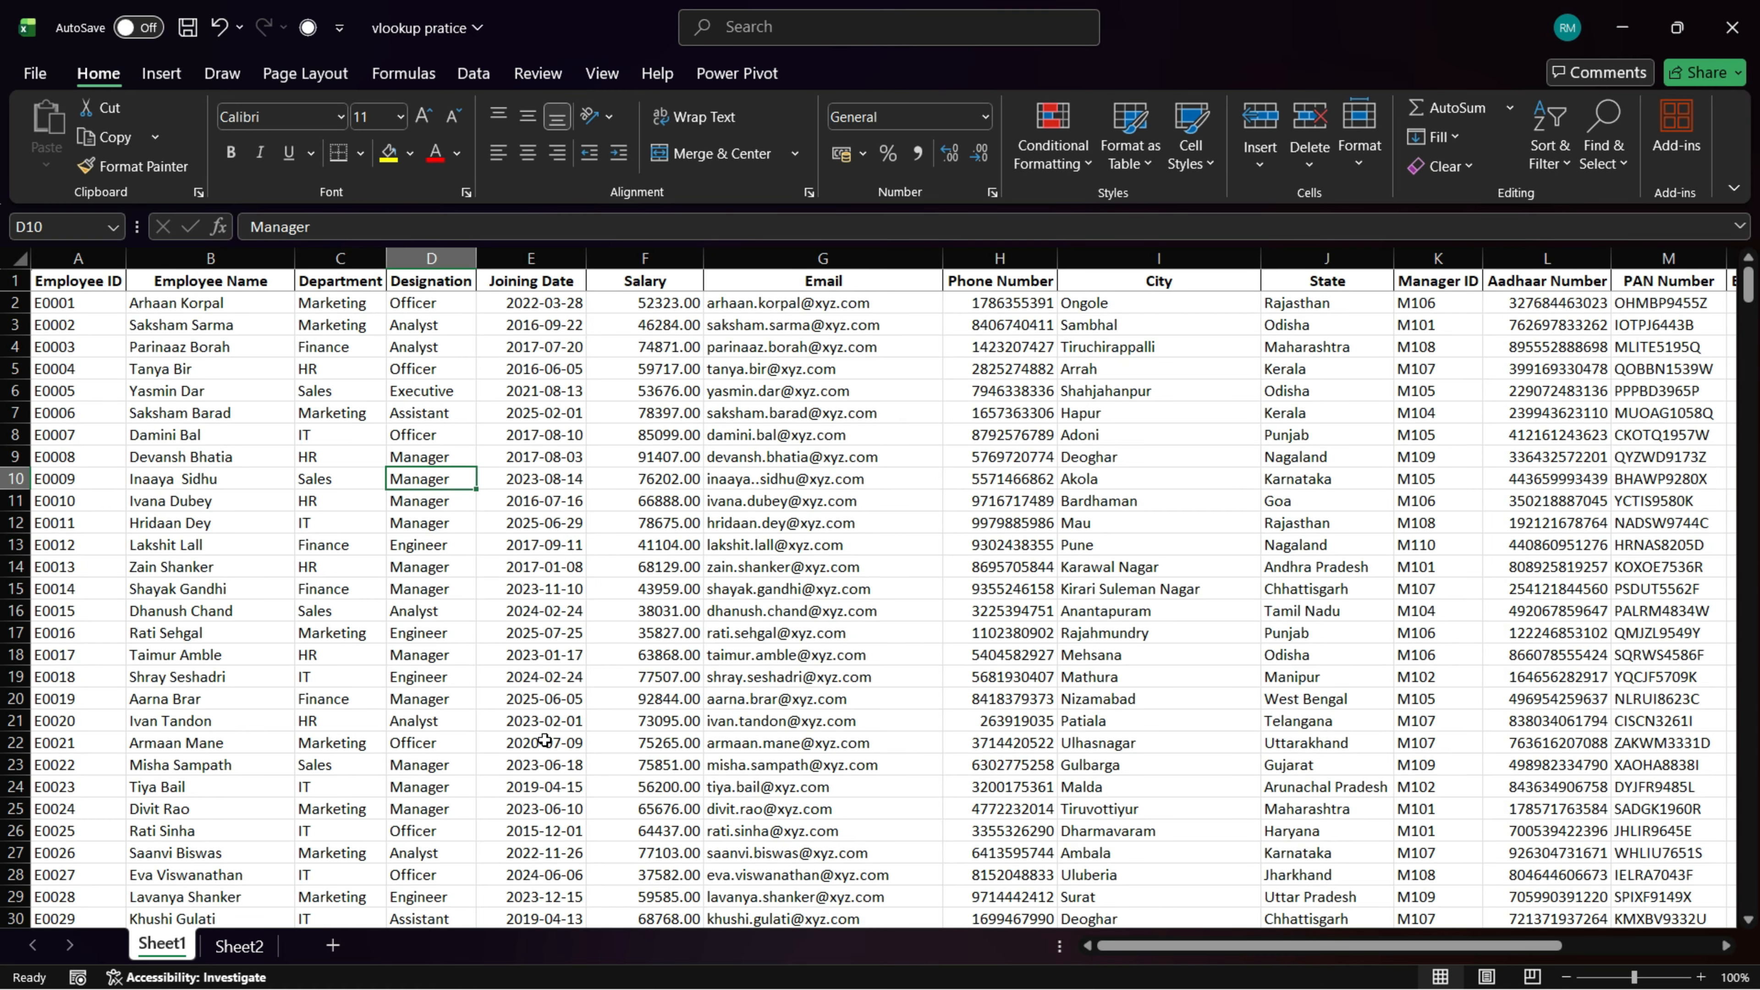
pyautogui.click(260, 947)
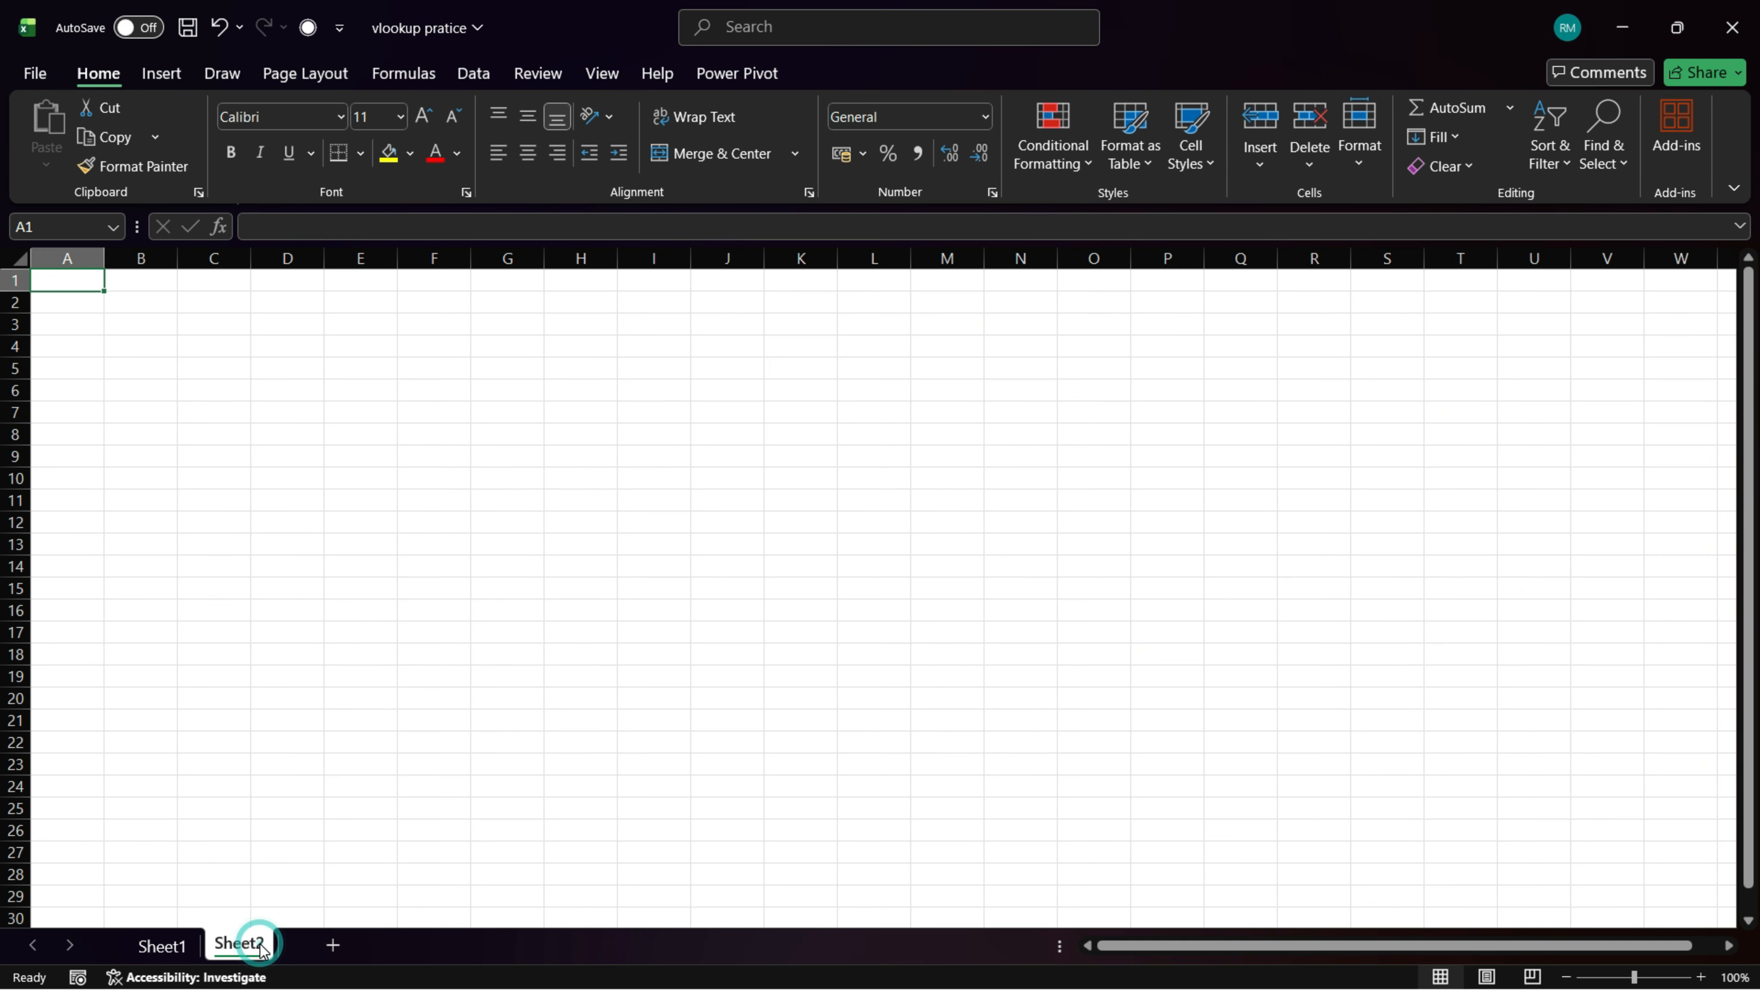
pyautogui.click(181, 949)
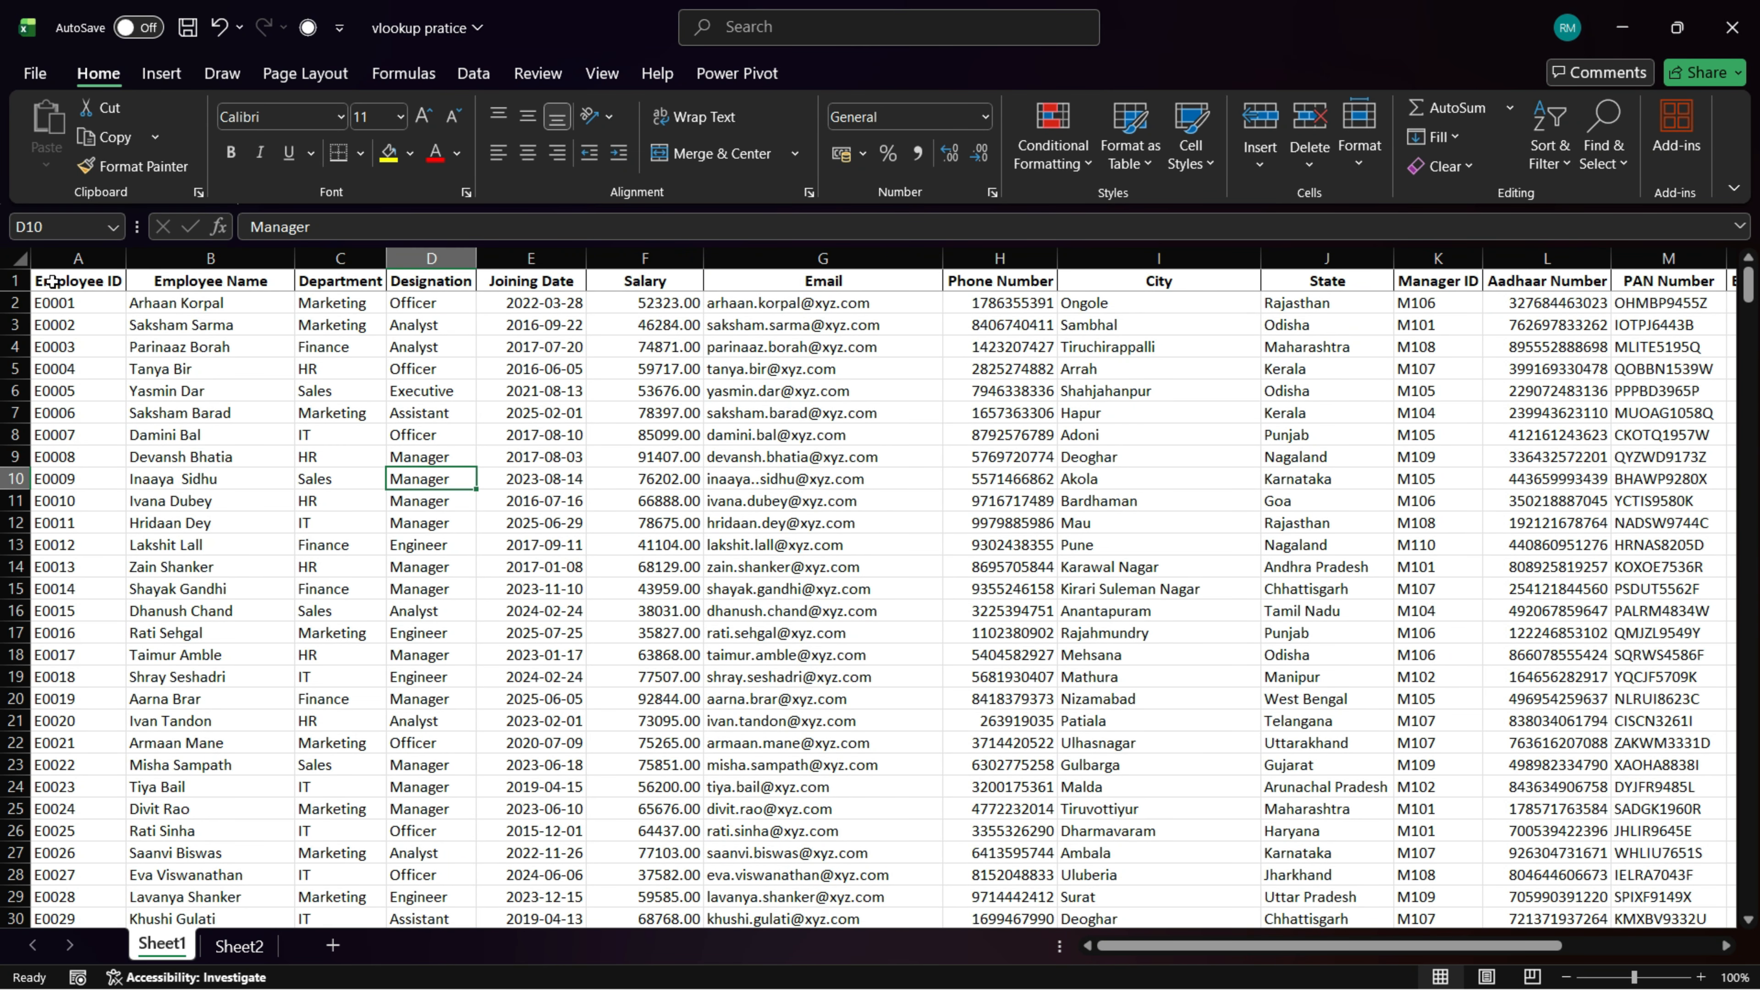
pyautogui.moveTo(53, 281); pyautogui.dragTo(1571, 285)
pyautogui.hotkey('ctrl', 'c')
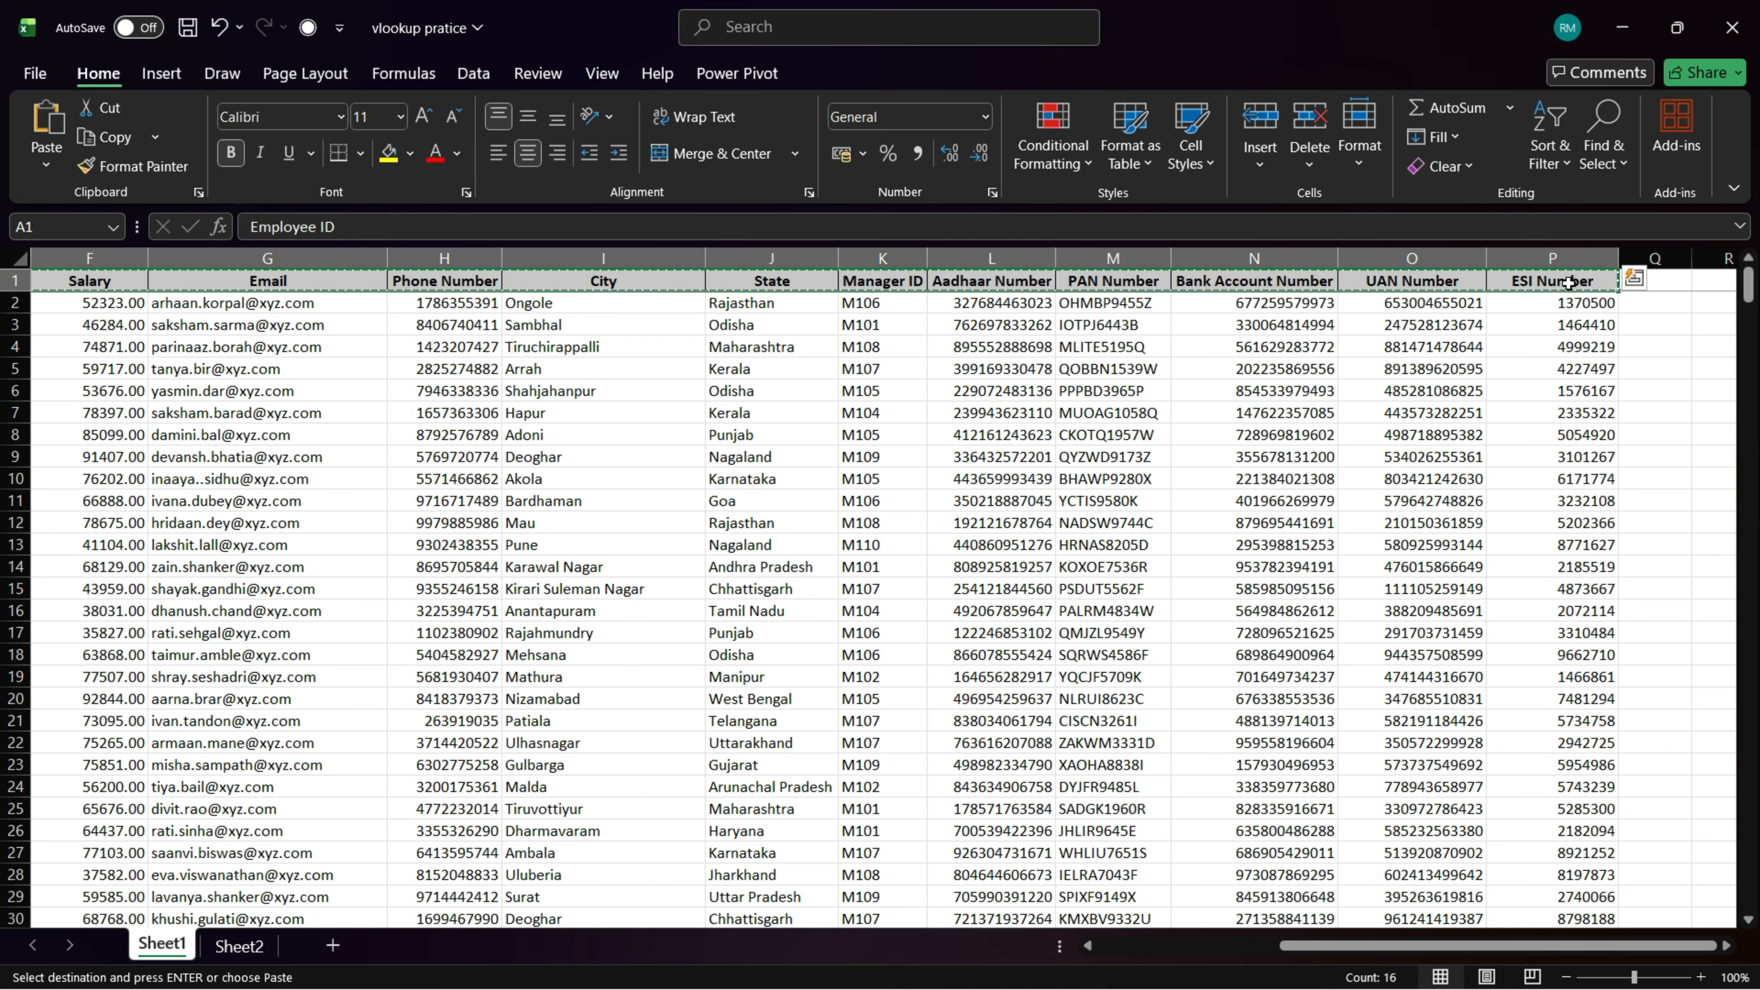
pyautogui.hotkey('ctrl', 'pagedown')
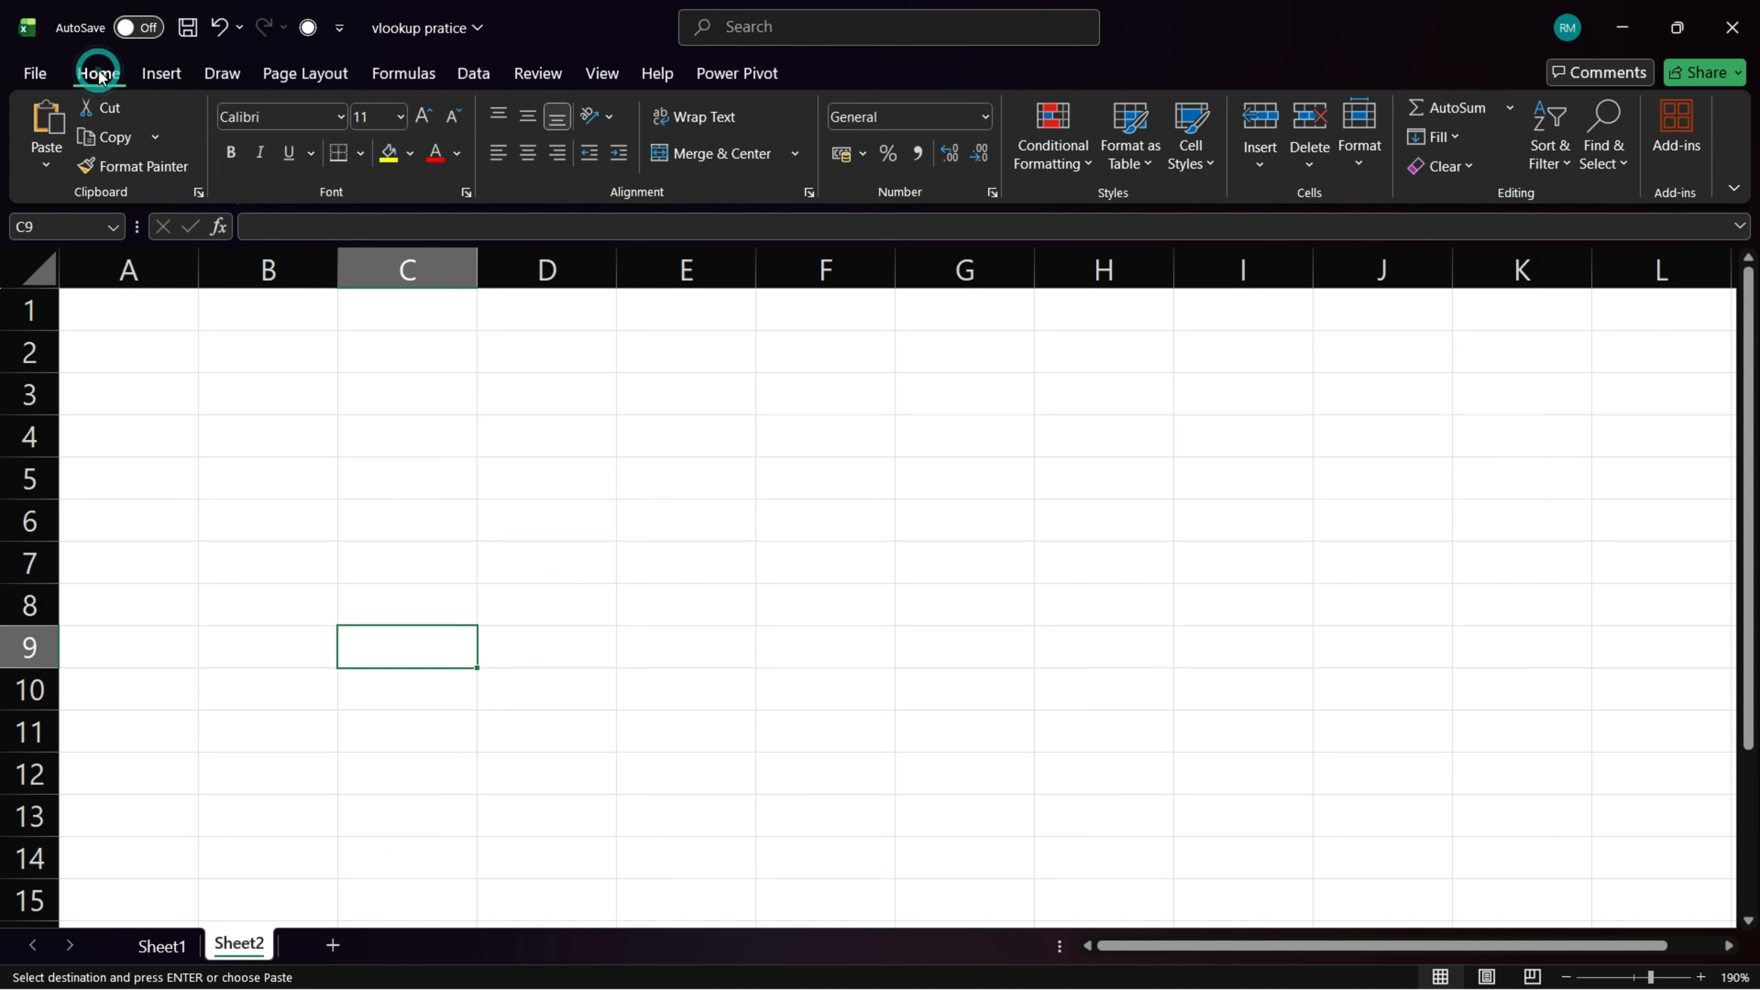
pyautogui.click(43, 146)
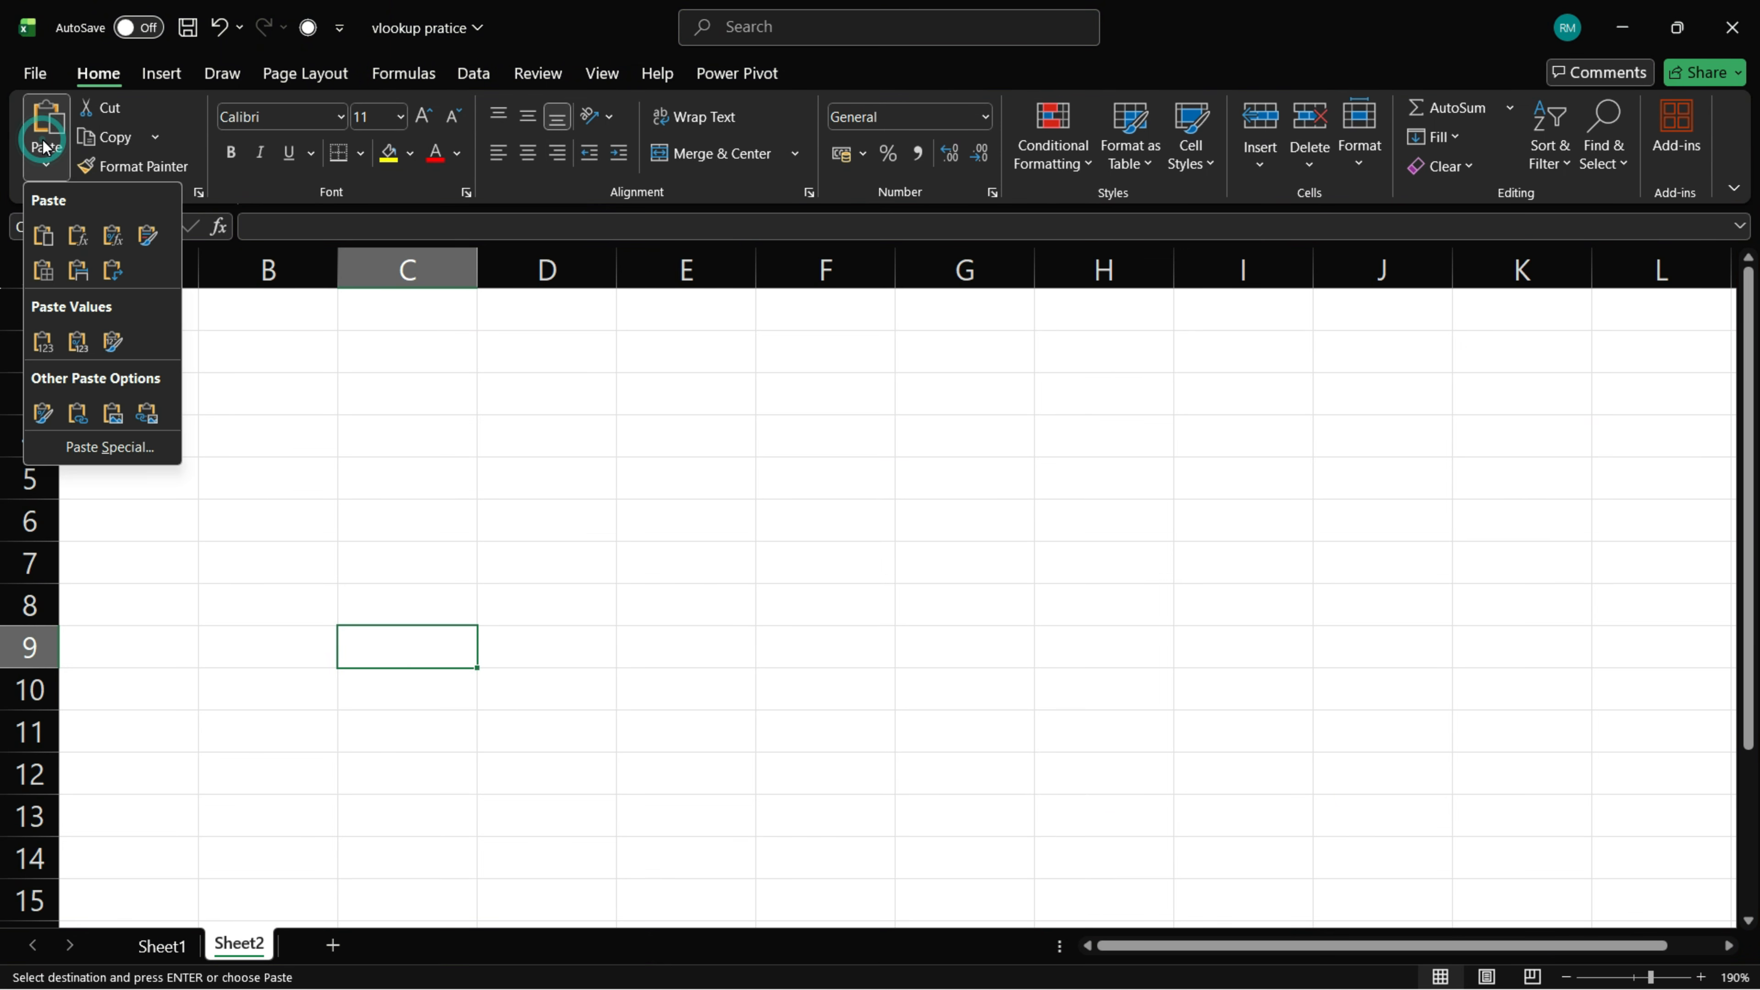
pyautogui.click(111, 275)
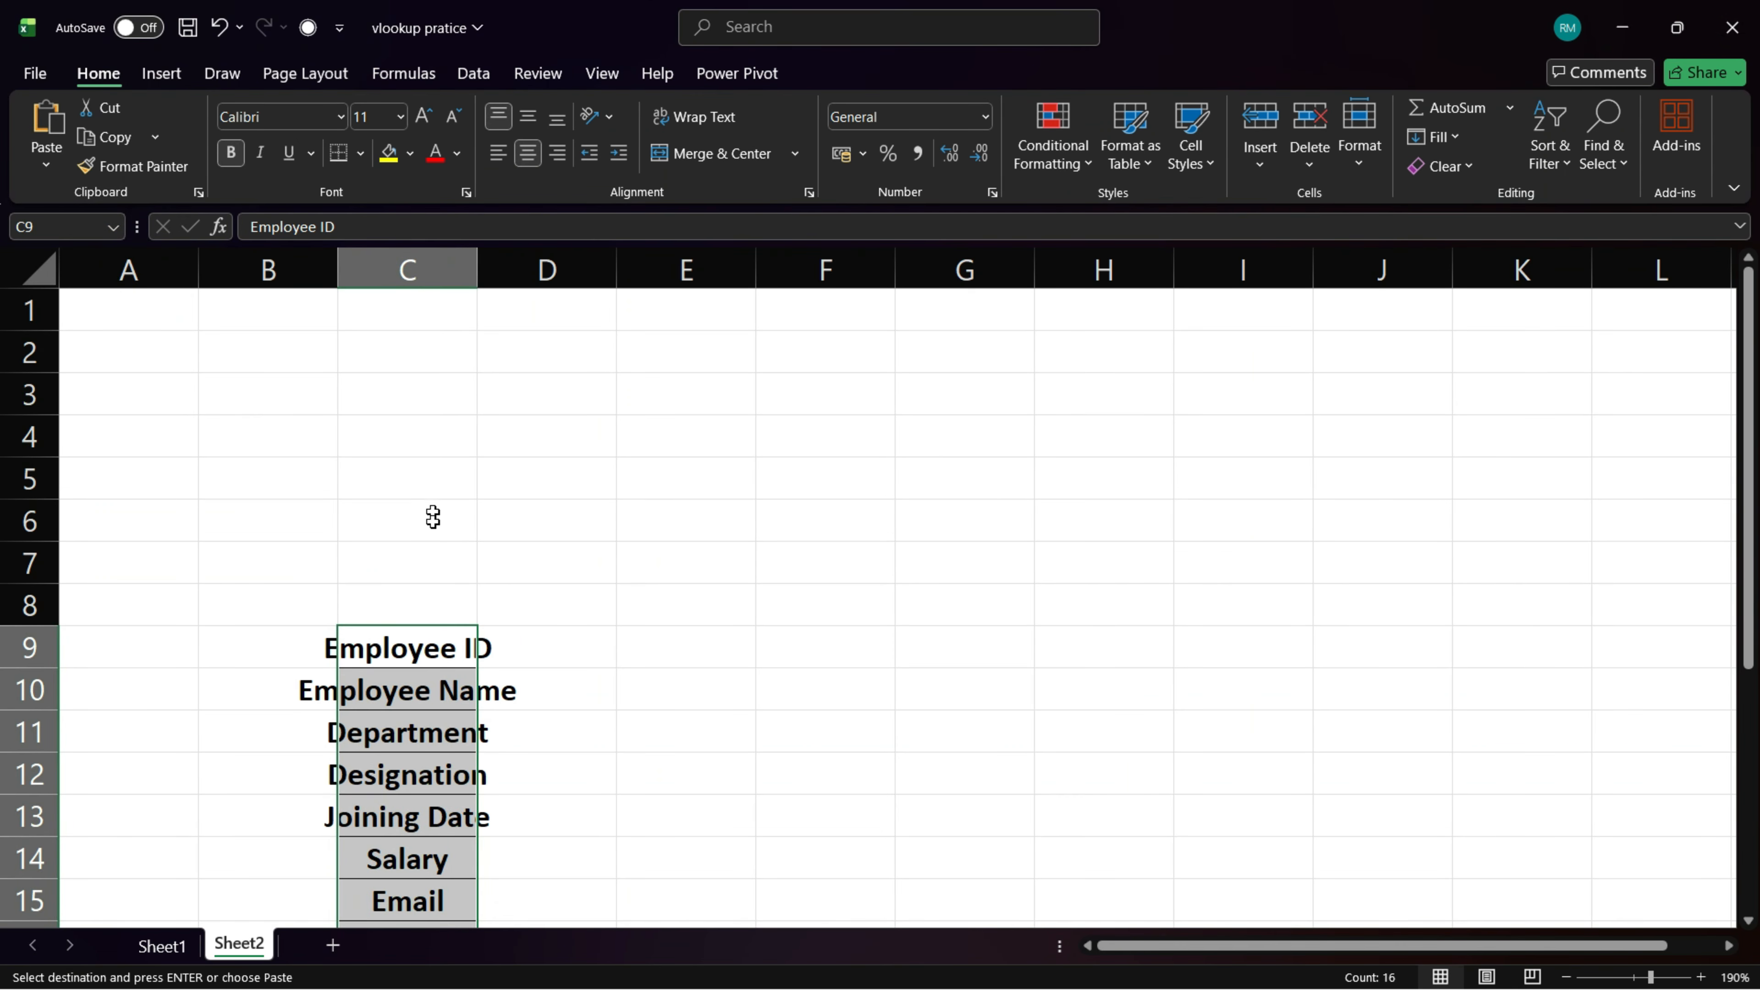
# Step: Widen column C to fit the pasted headers and left-align the labels in C9:C24
pyautogui.scroll(-3, 432, 520)
pyautogui.scroll(2, 432, 523)
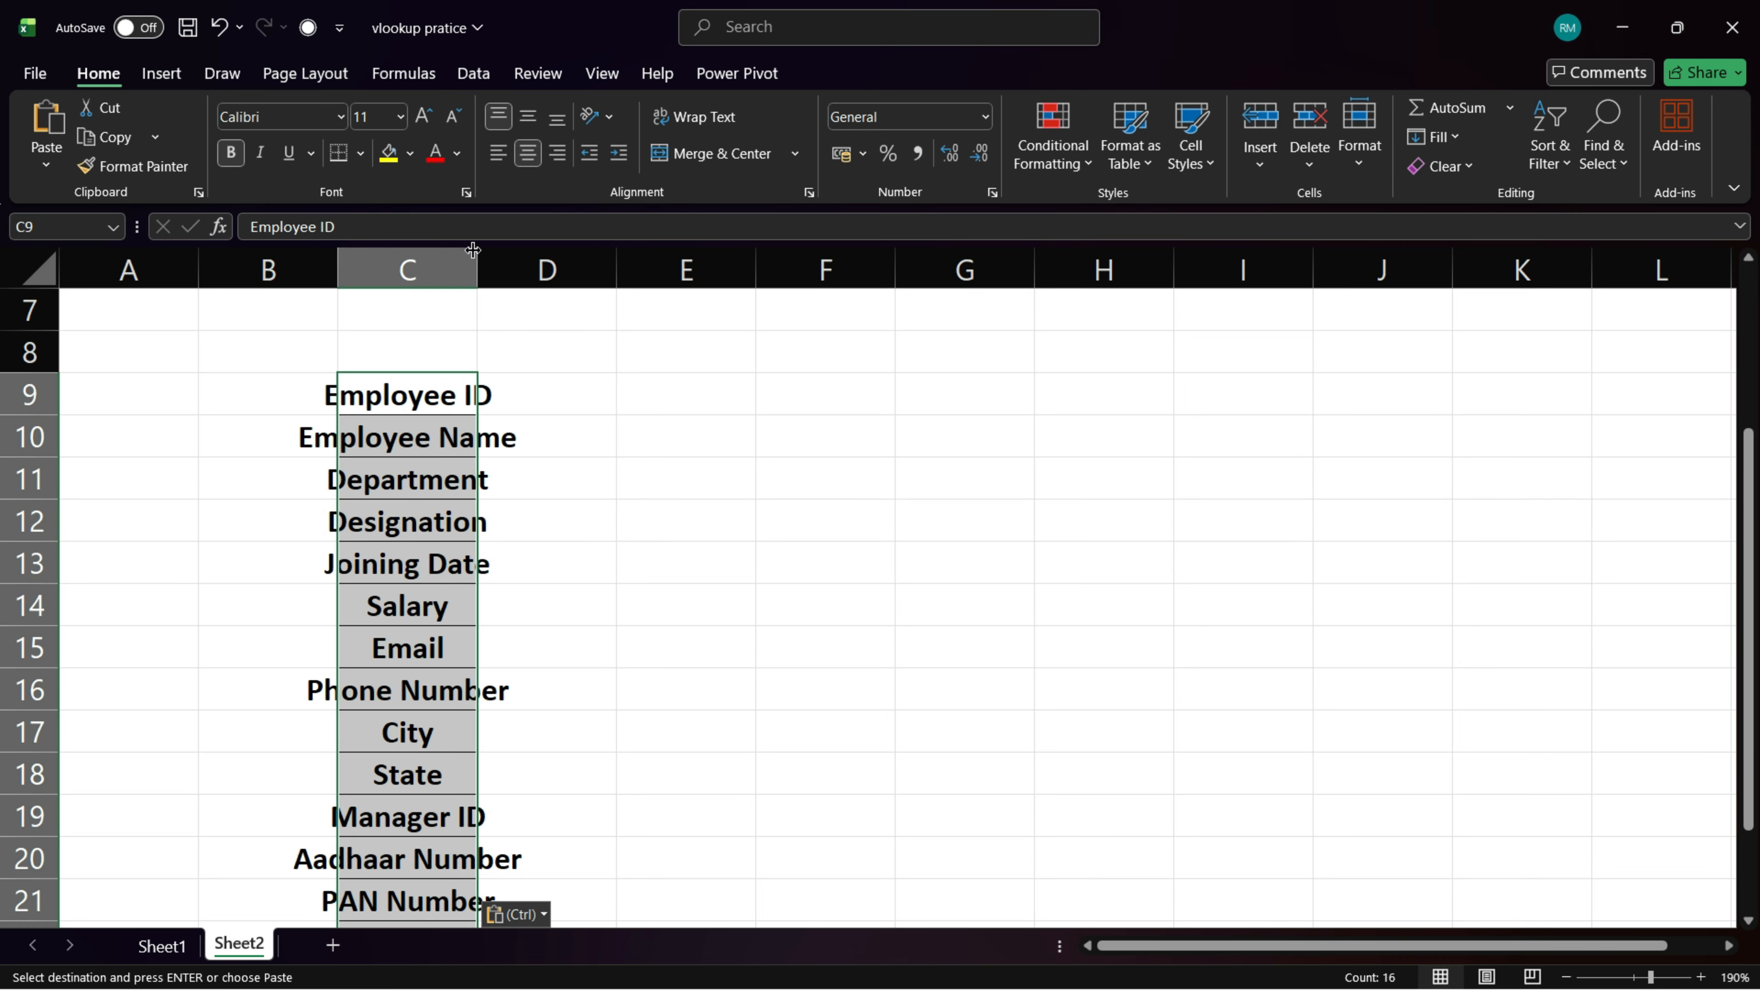
pyautogui.moveTo(478, 260); pyautogui.dragTo(616, 267)
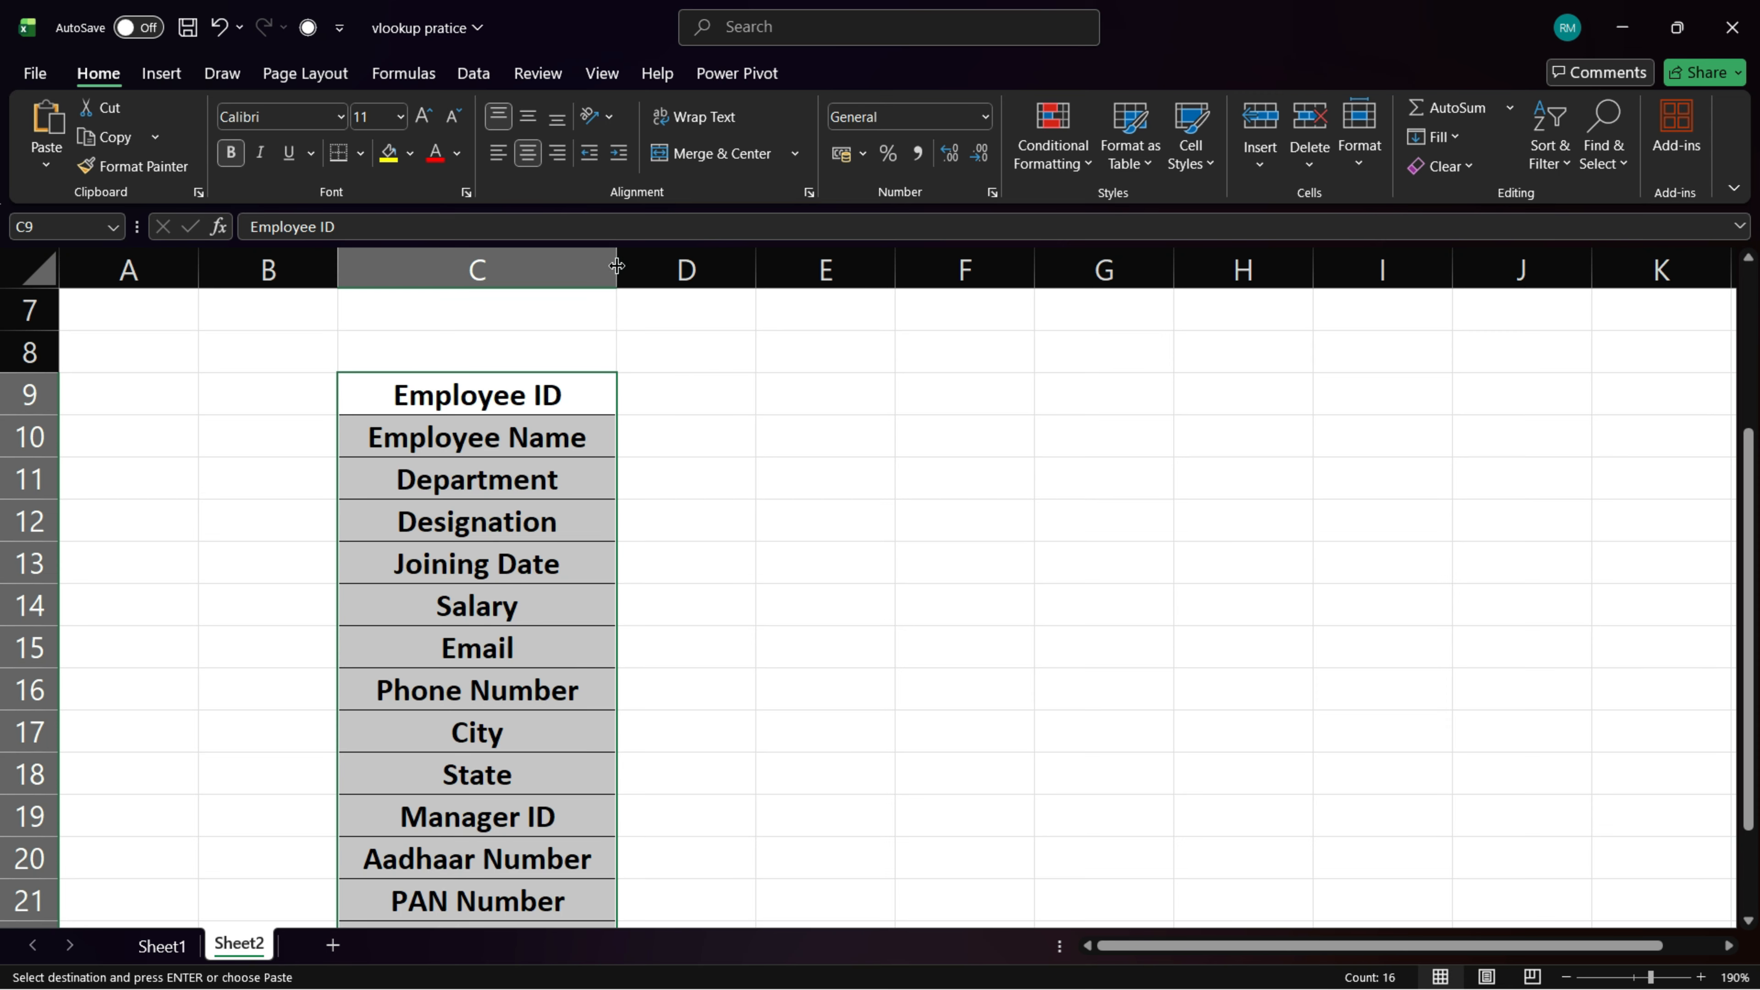
pyautogui.scroll(-3, 632, 378)
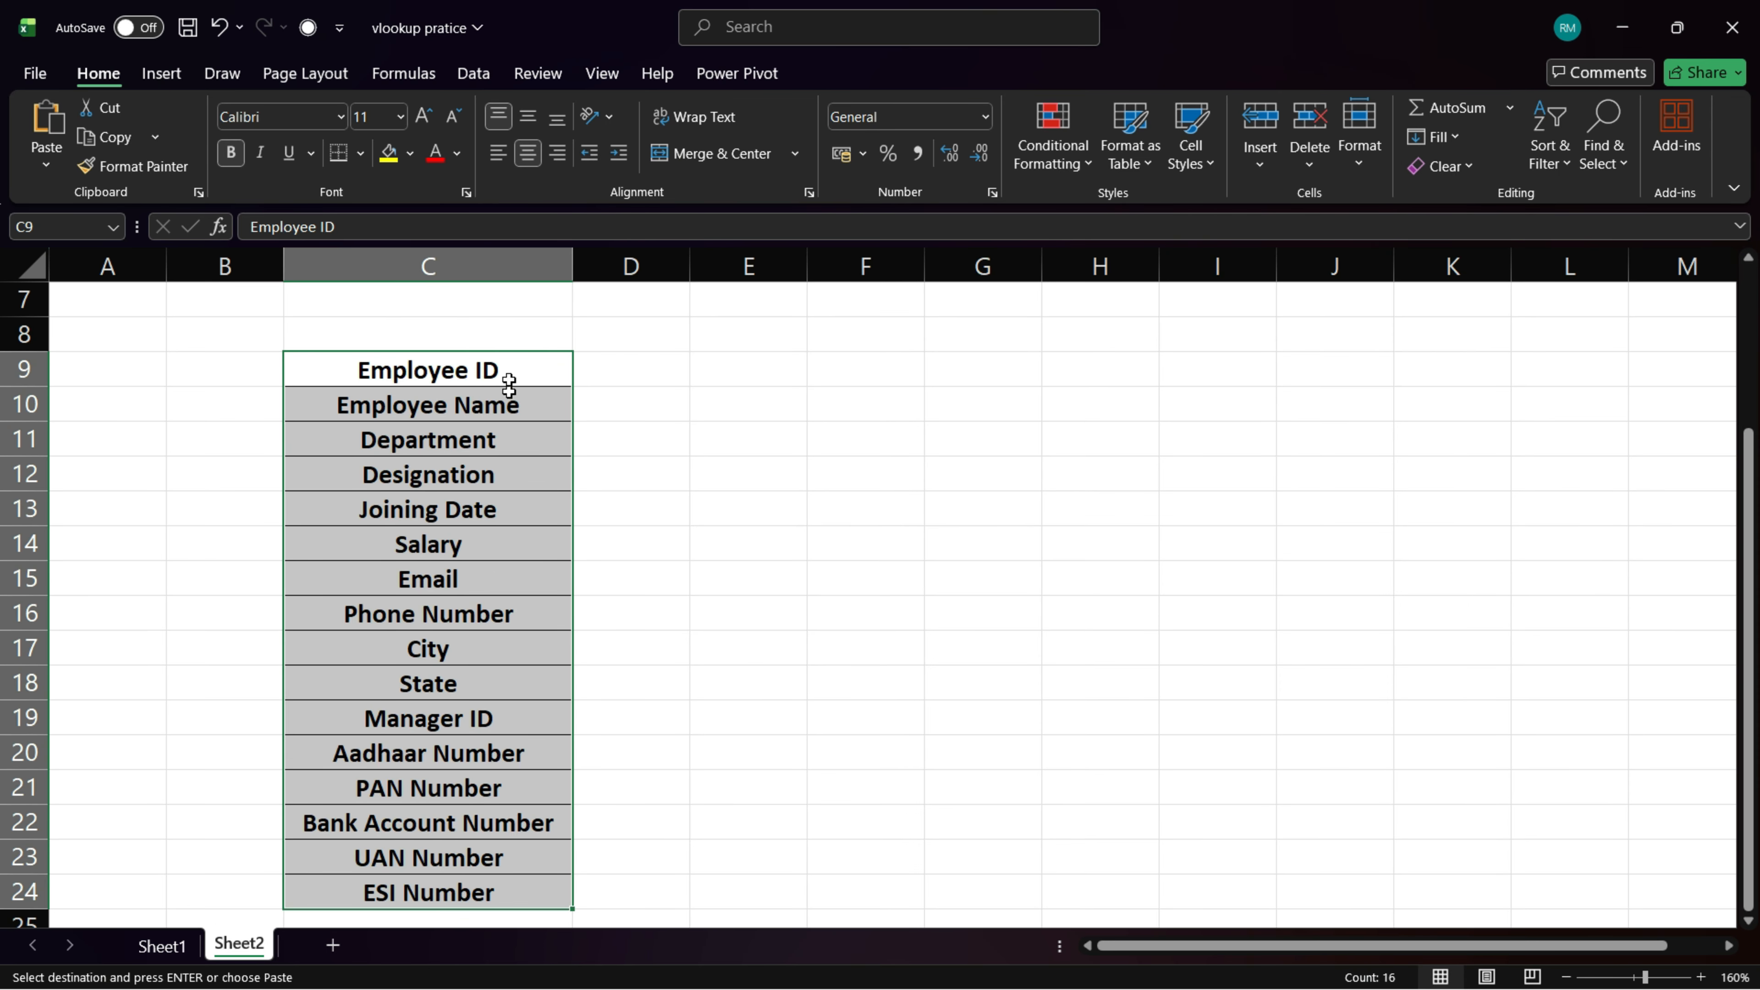
pyautogui.click(498, 154)
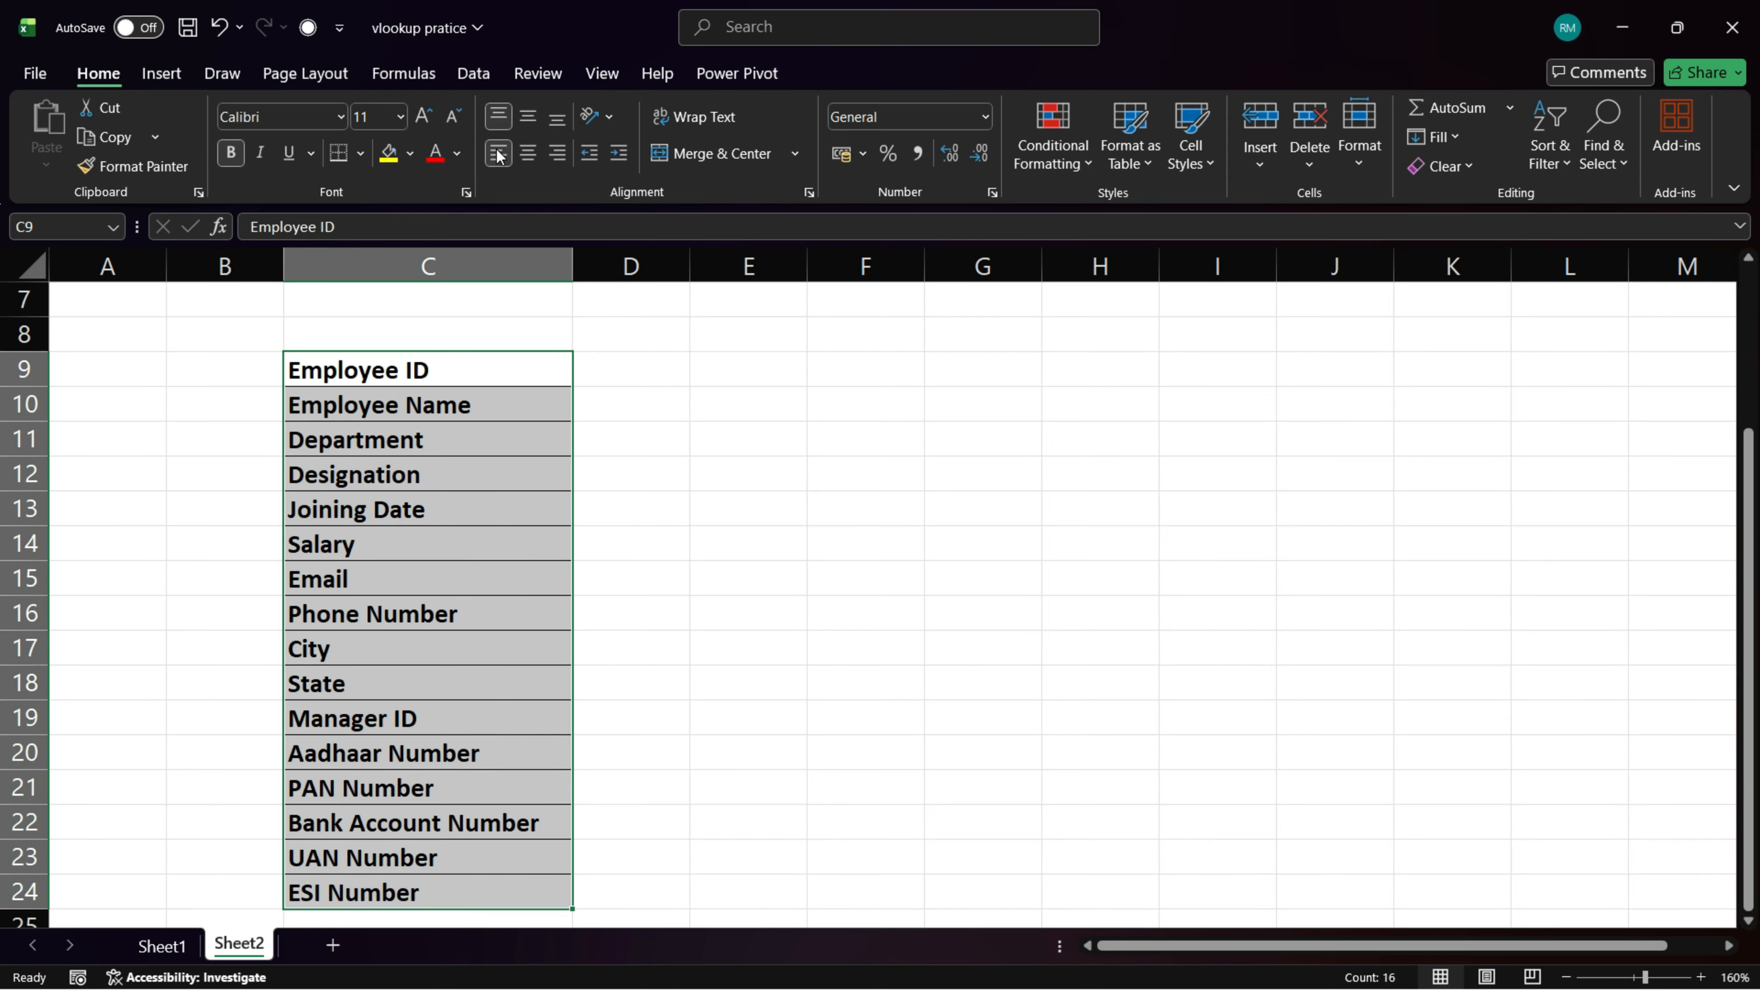
pyautogui.click(616, 372)
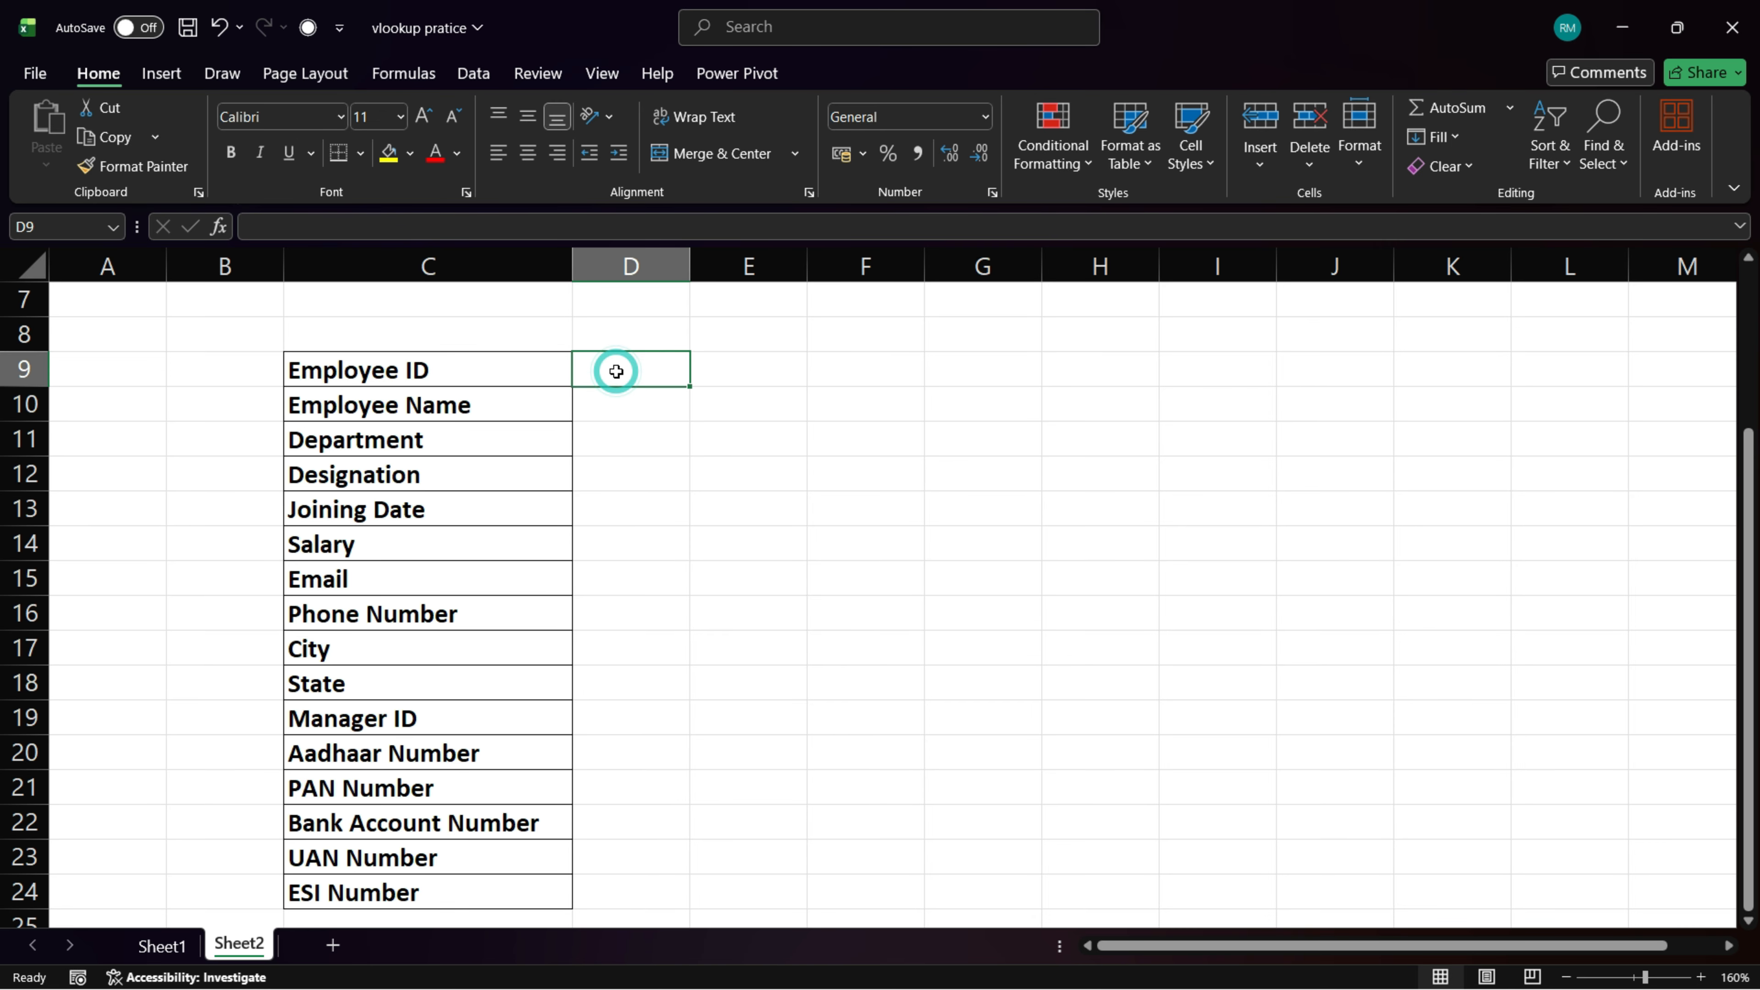
pyautogui.click(157, 945)
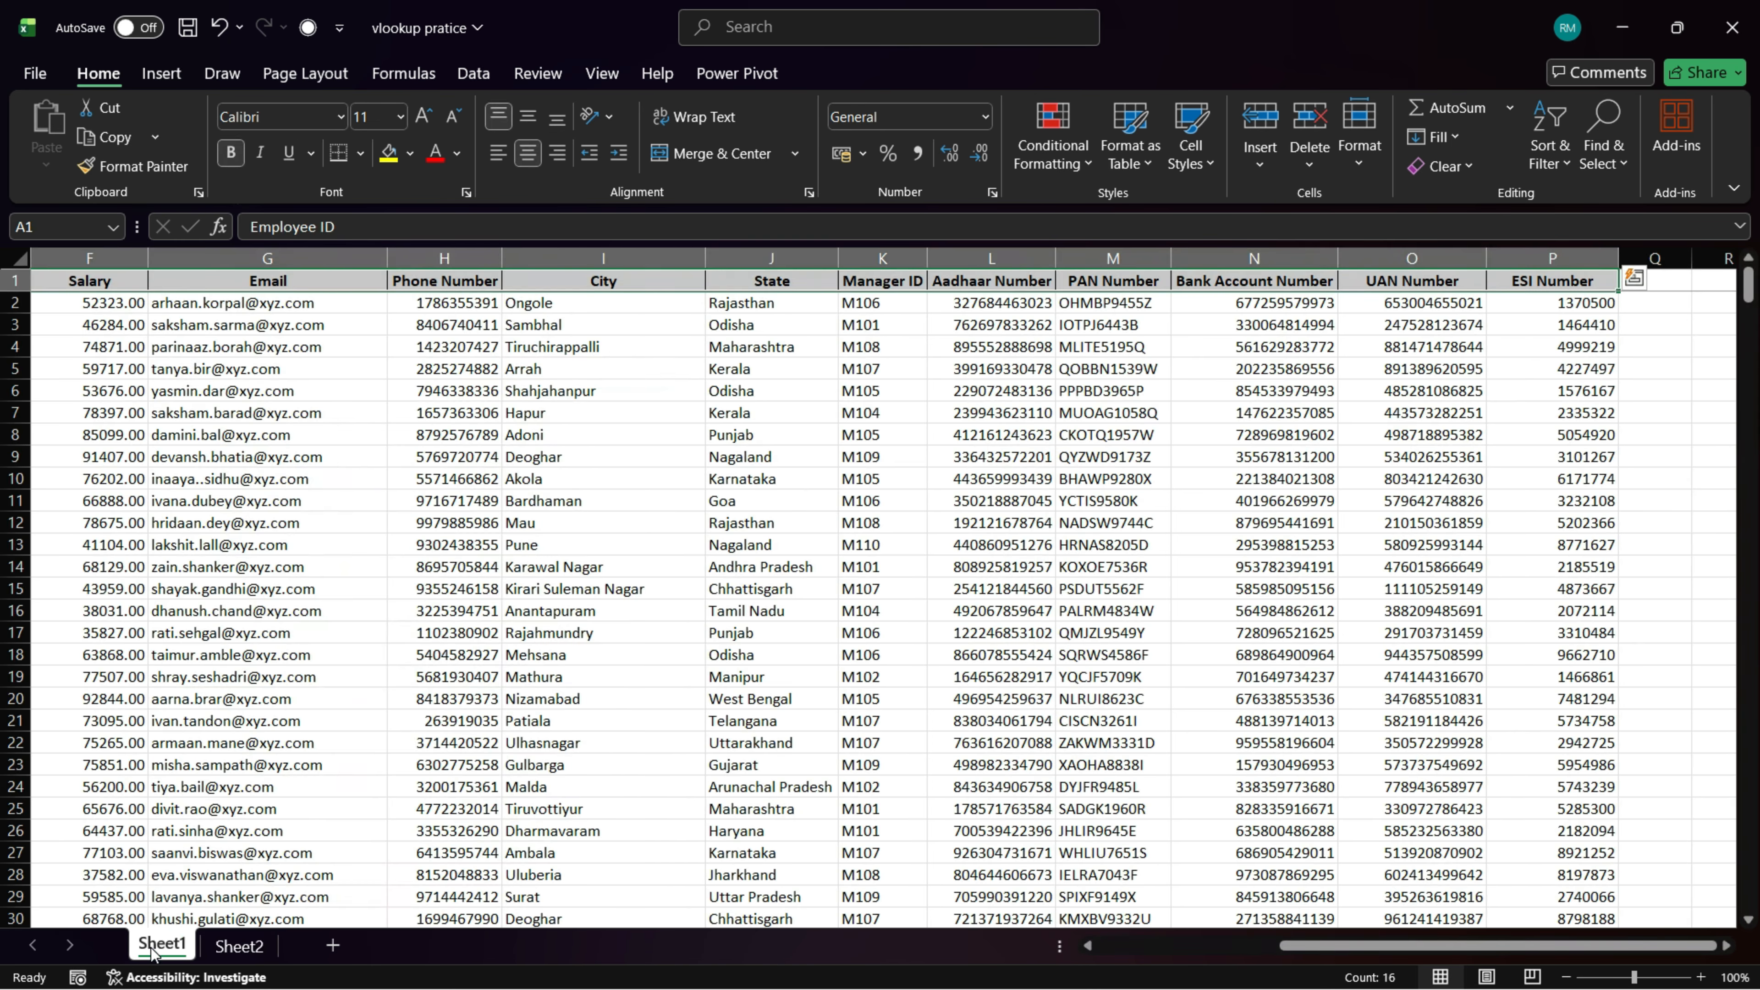
pyautogui.hscroll(-5, 193, 725)
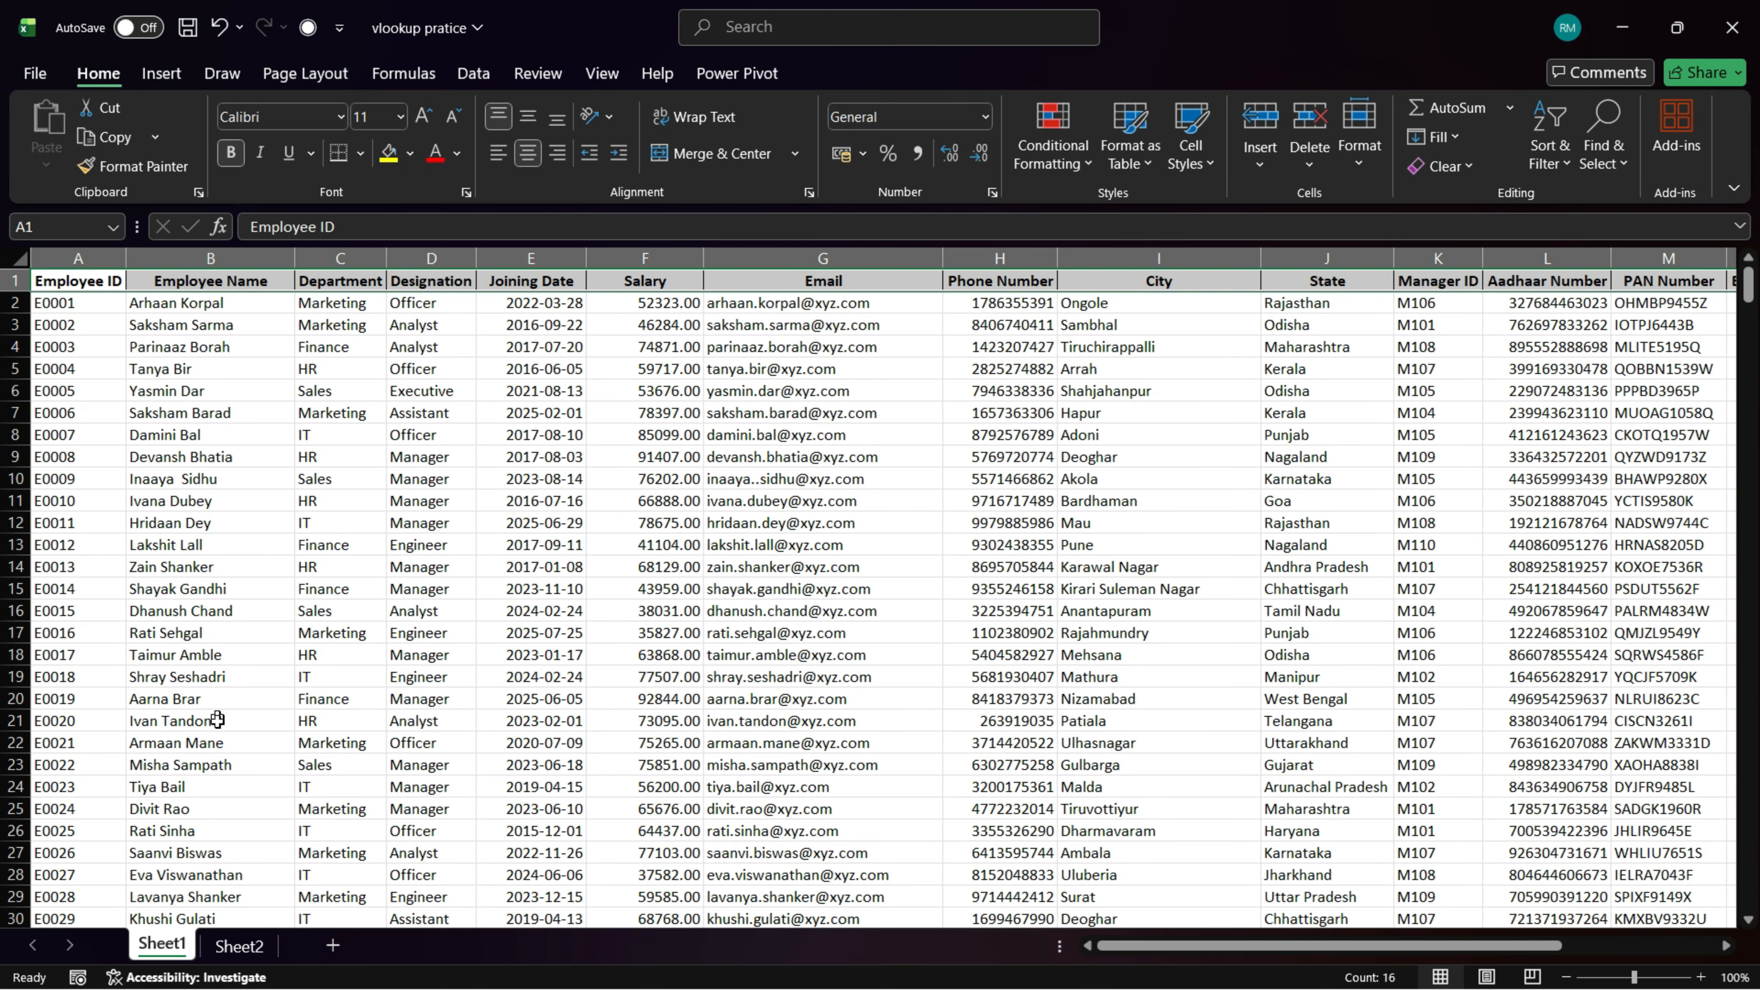
pyautogui.click(246, 954)
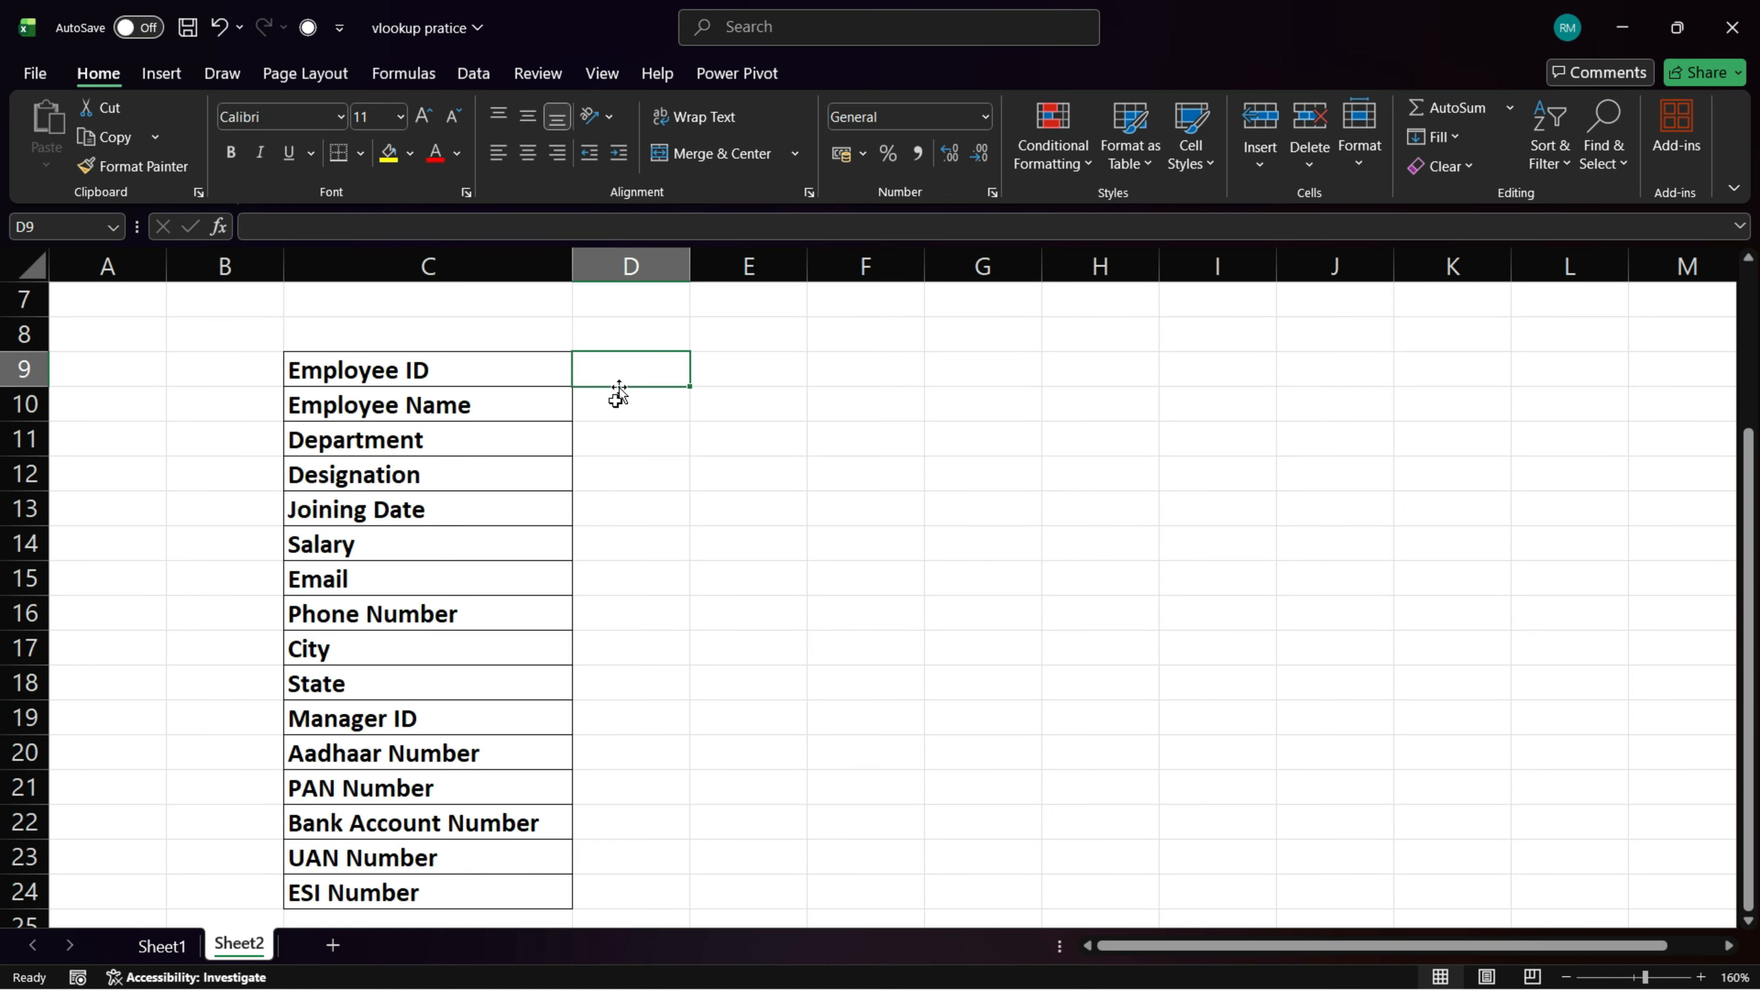
pyautogui.click(161, 945)
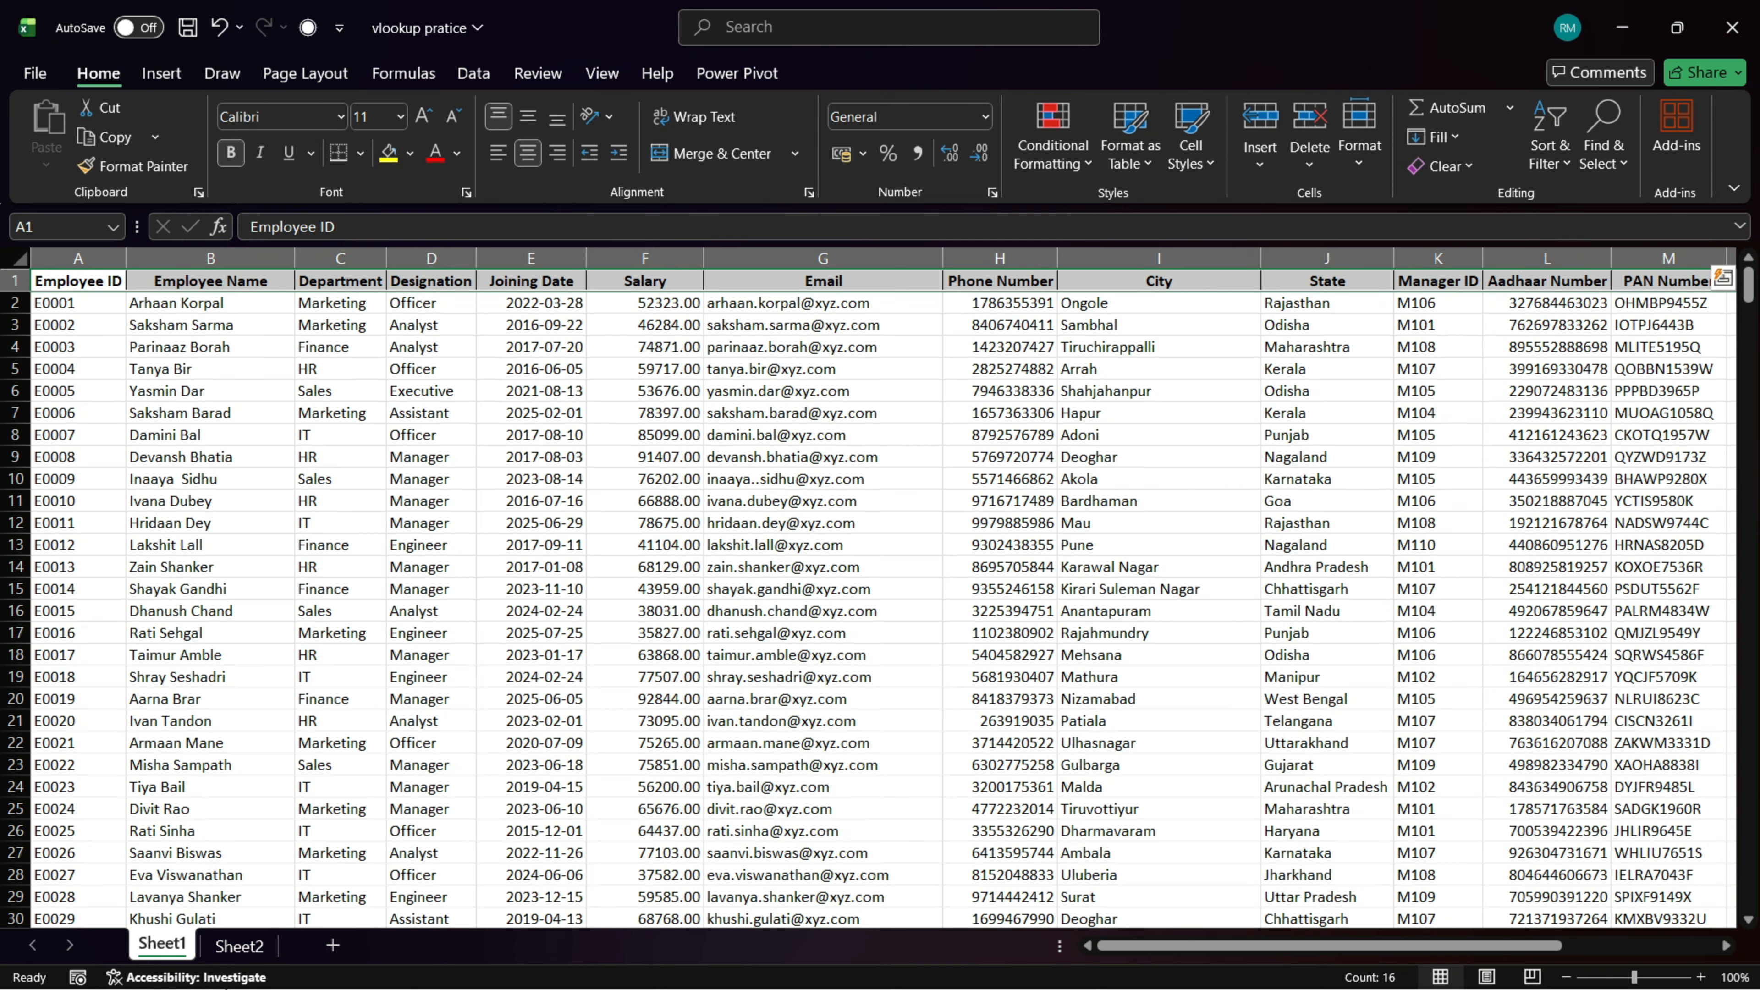
pyautogui.click(254, 947)
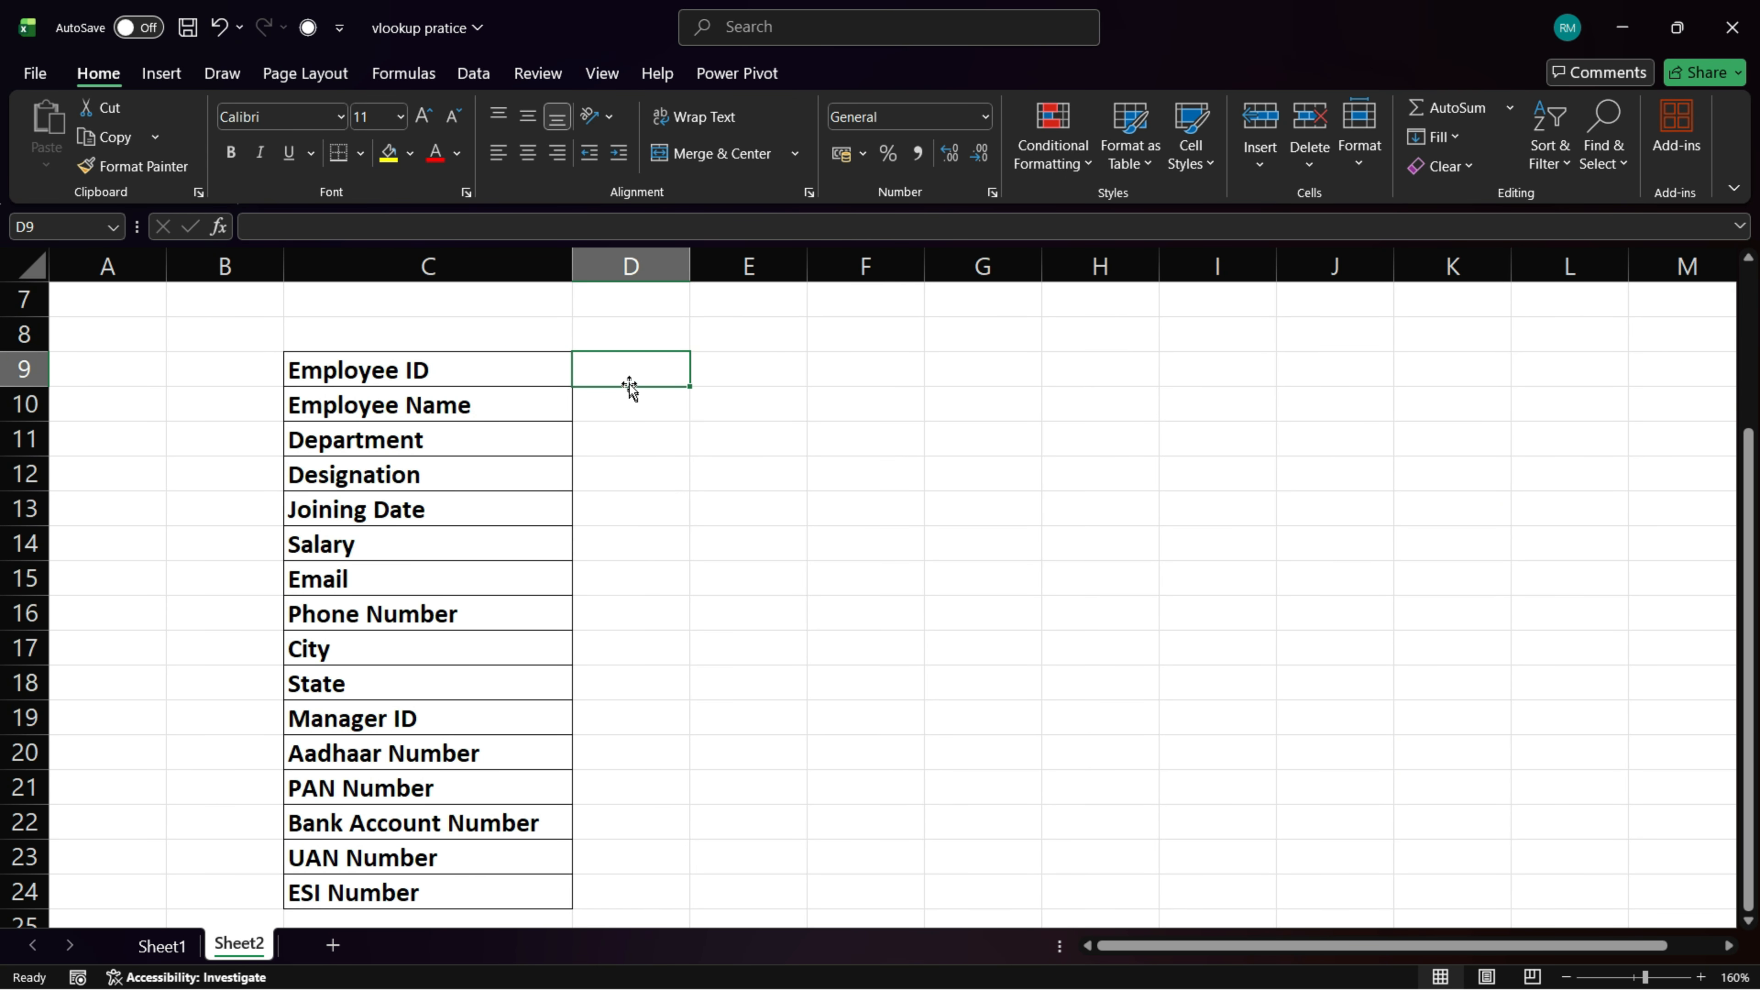
pyautogui.click(645, 374)
pyautogui.click(613, 402)
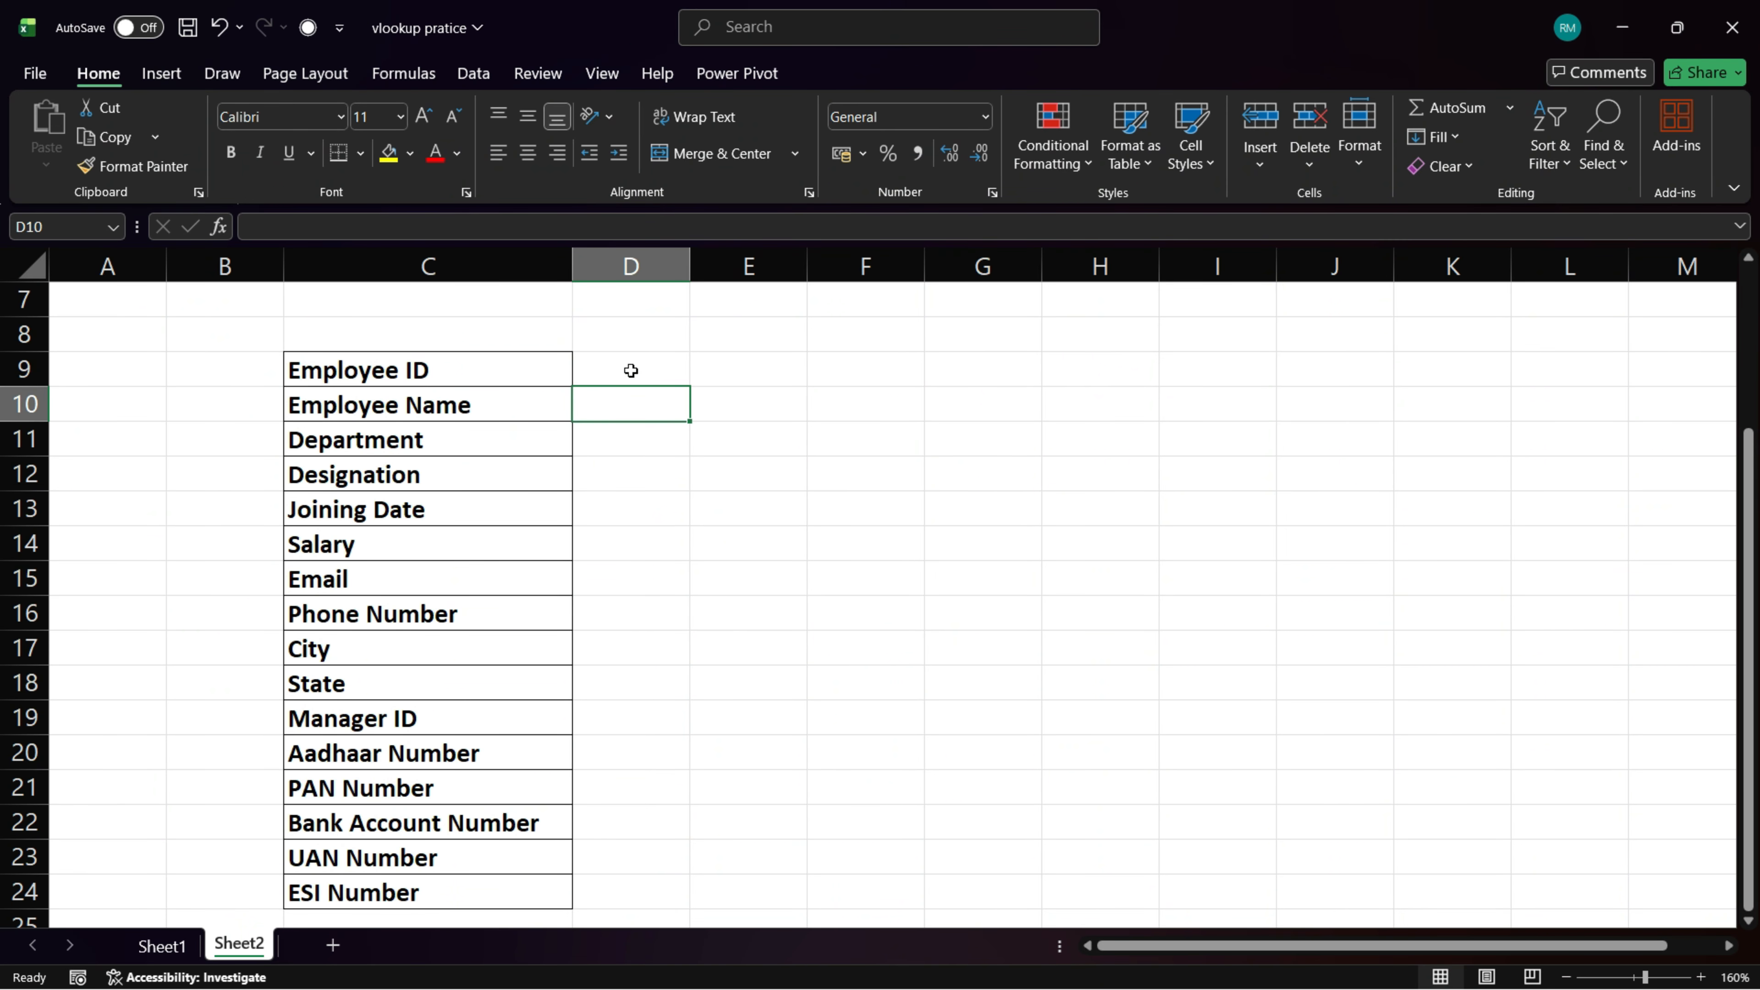
# Step: Start a data validation rule for cell D9 beside Employee ID and set it to allow a List
pyautogui.click(631, 370)
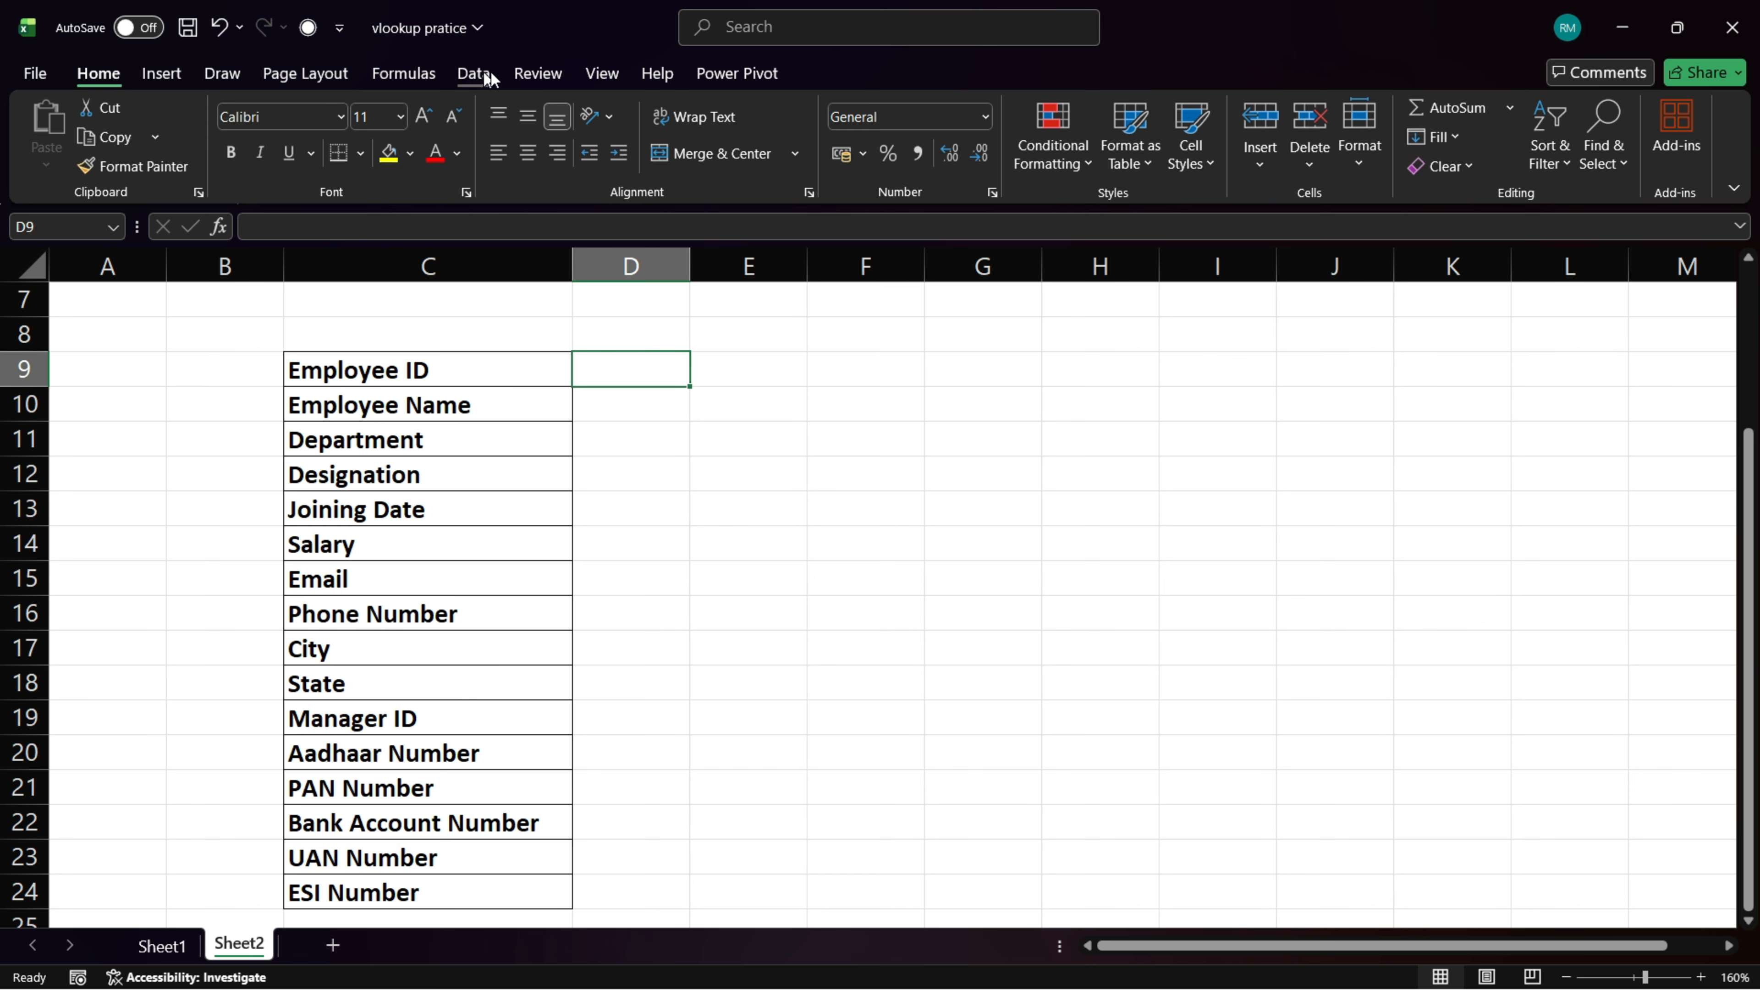
pyautogui.click(478, 75)
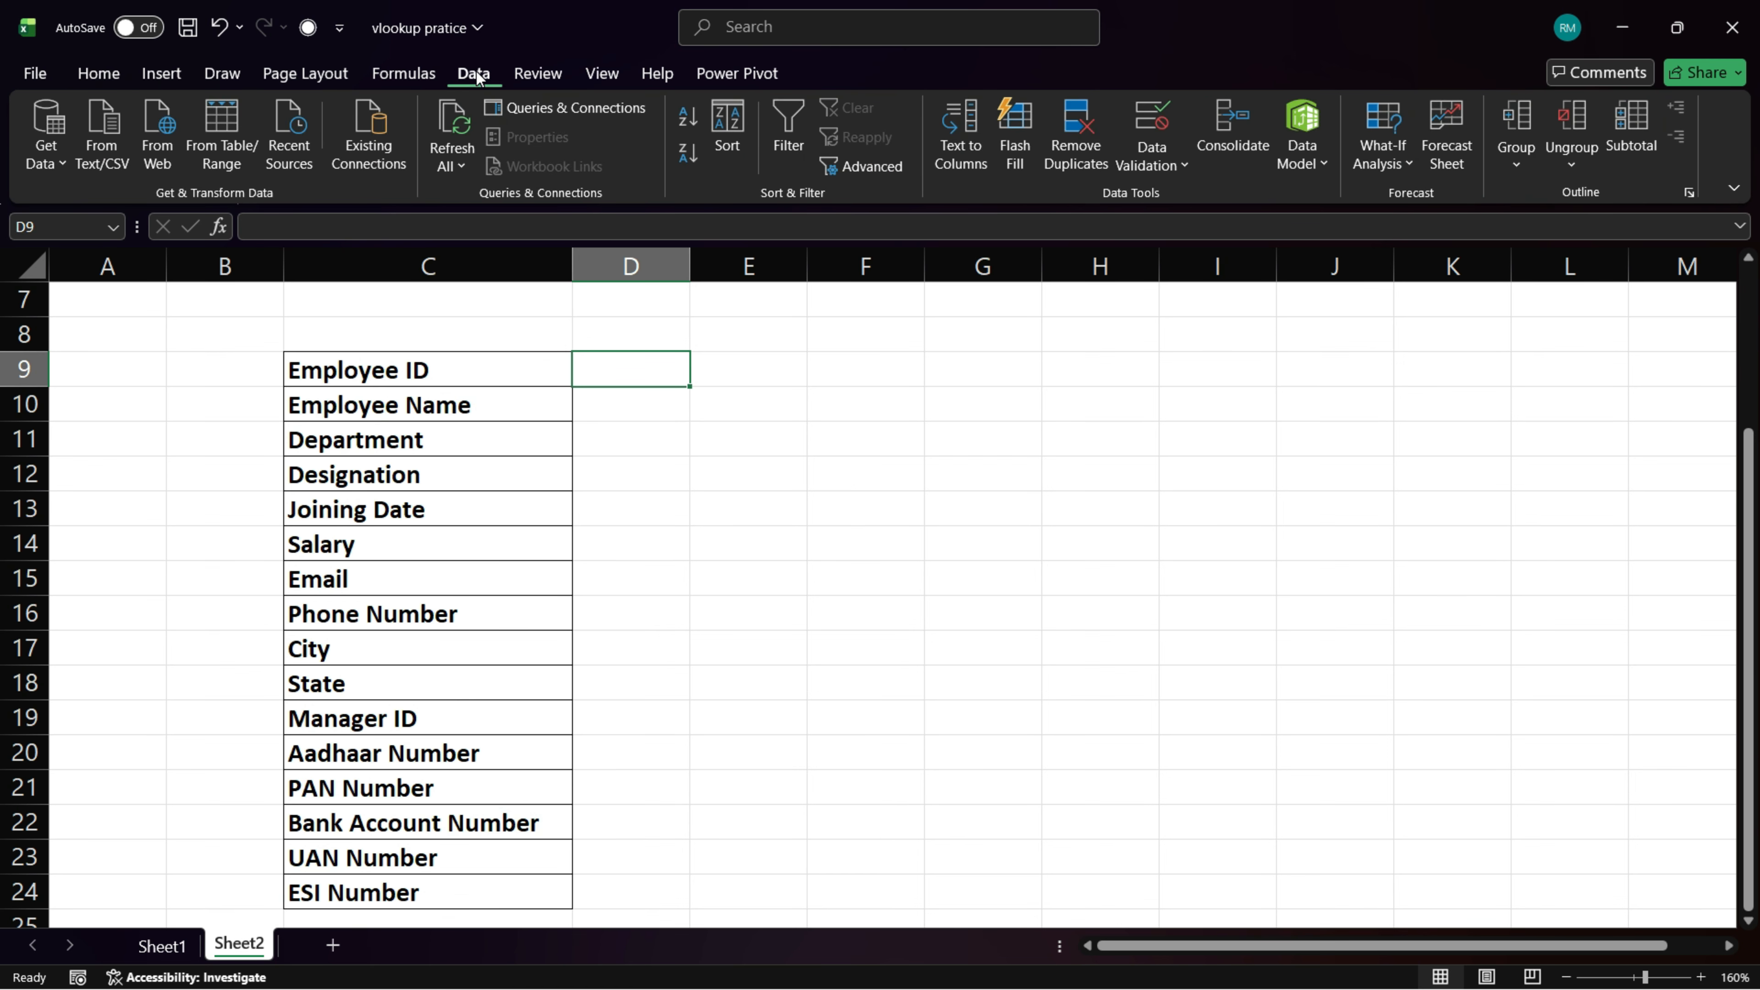
pyautogui.click(1186, 165)
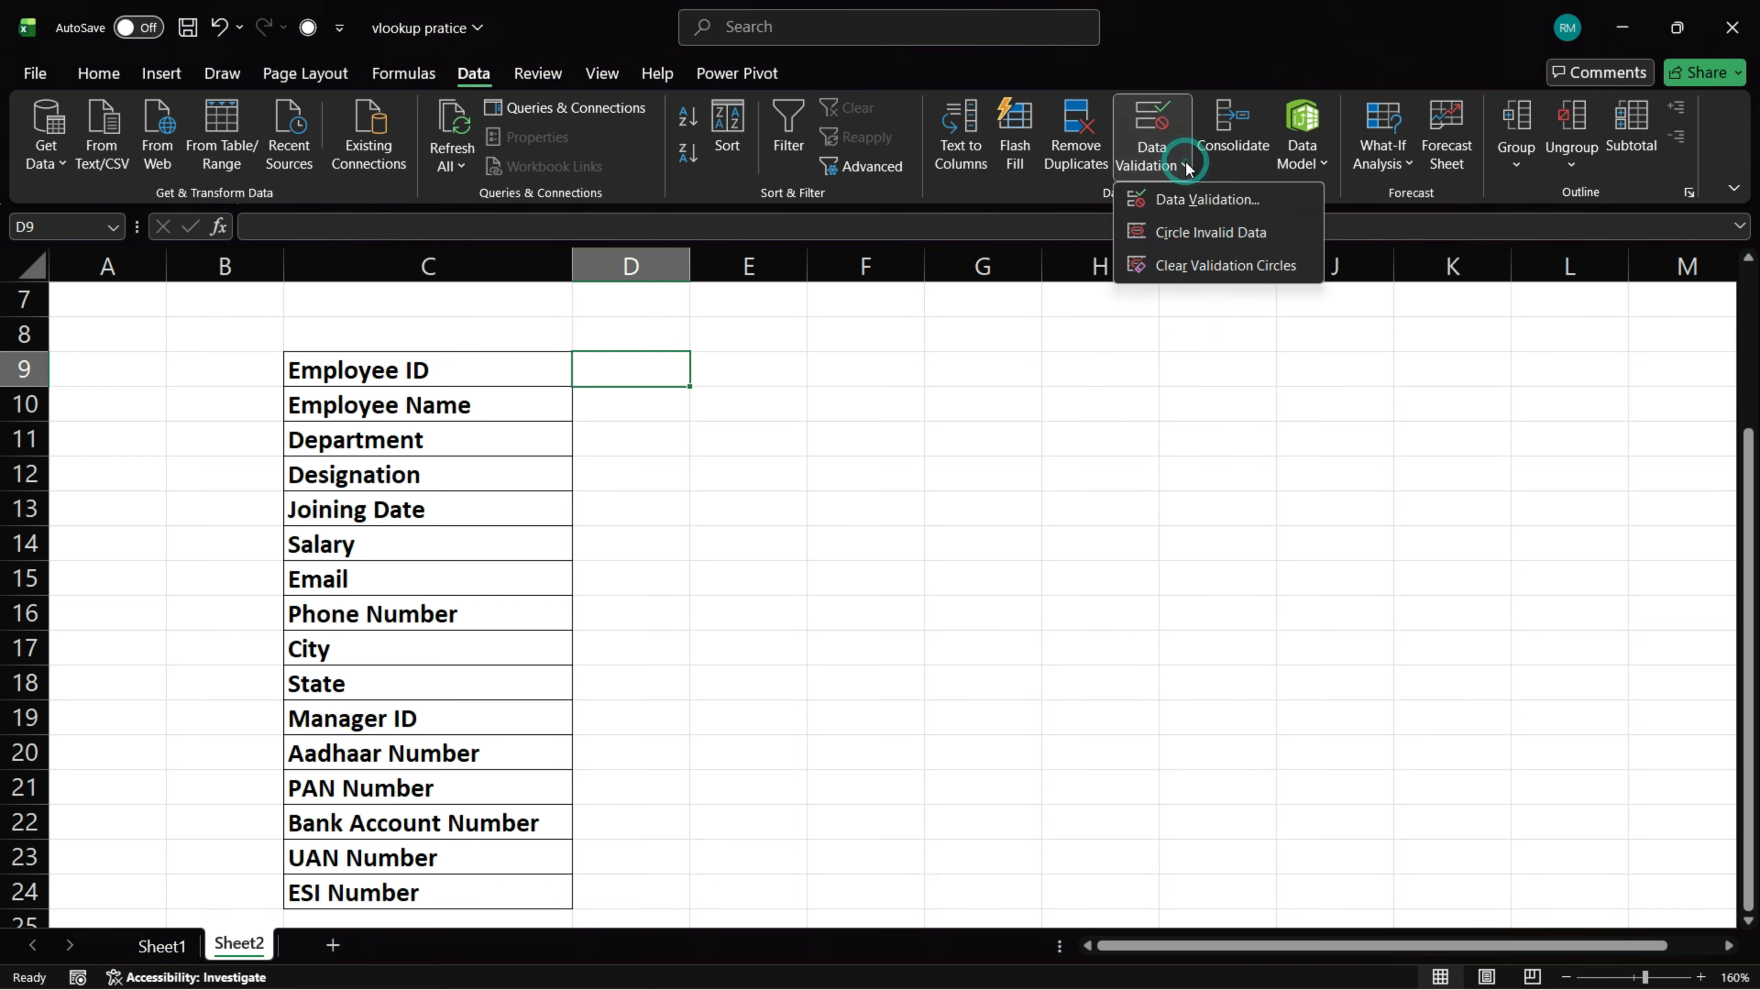
pyautogui.click(1208, 199)
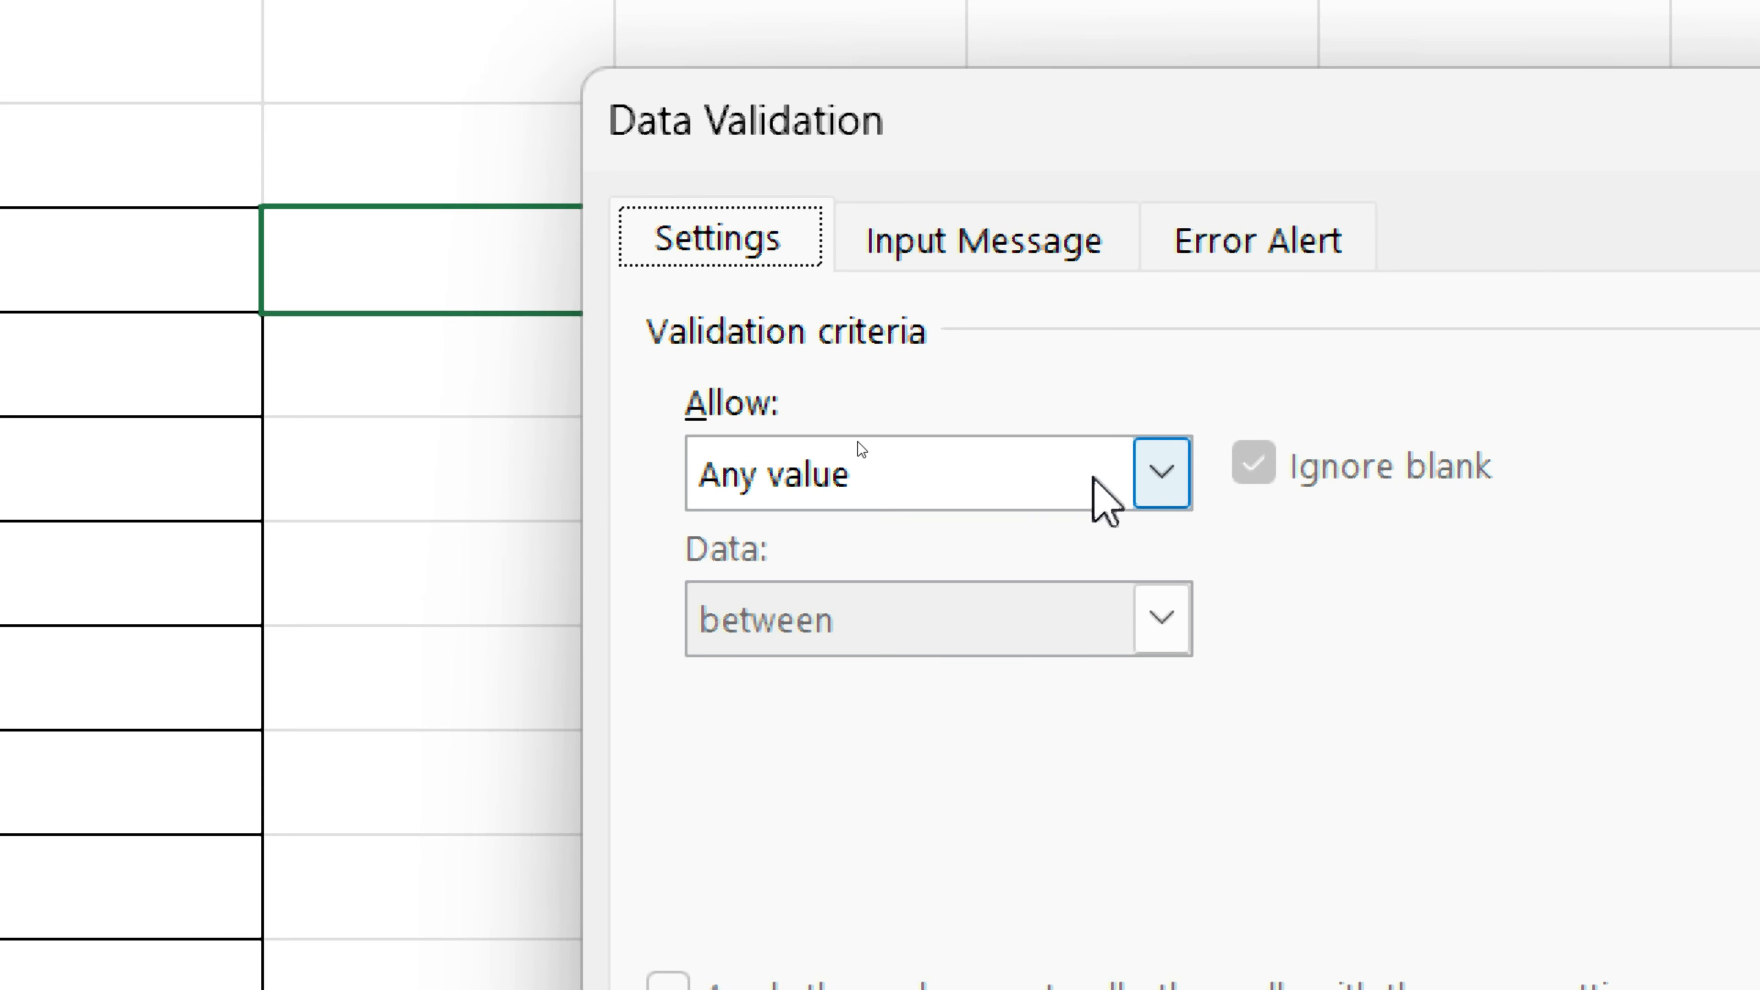
pyautogui.click(1172, 486)
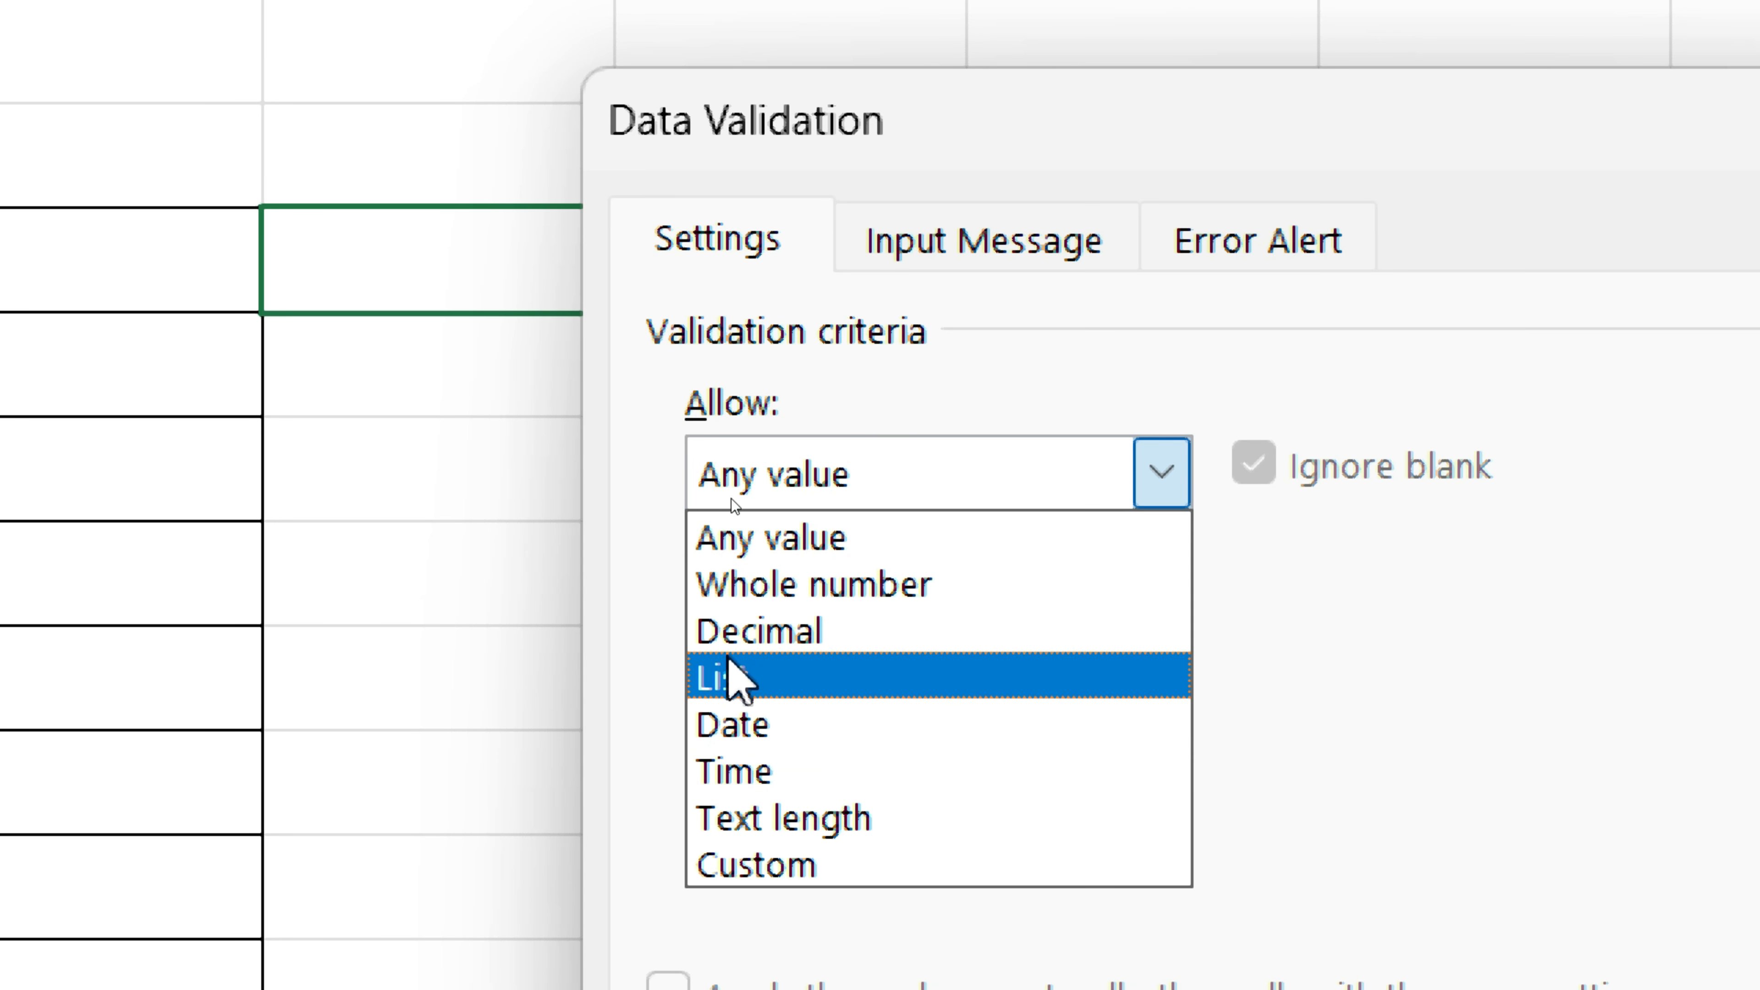
pyautogui.click(732, 683)
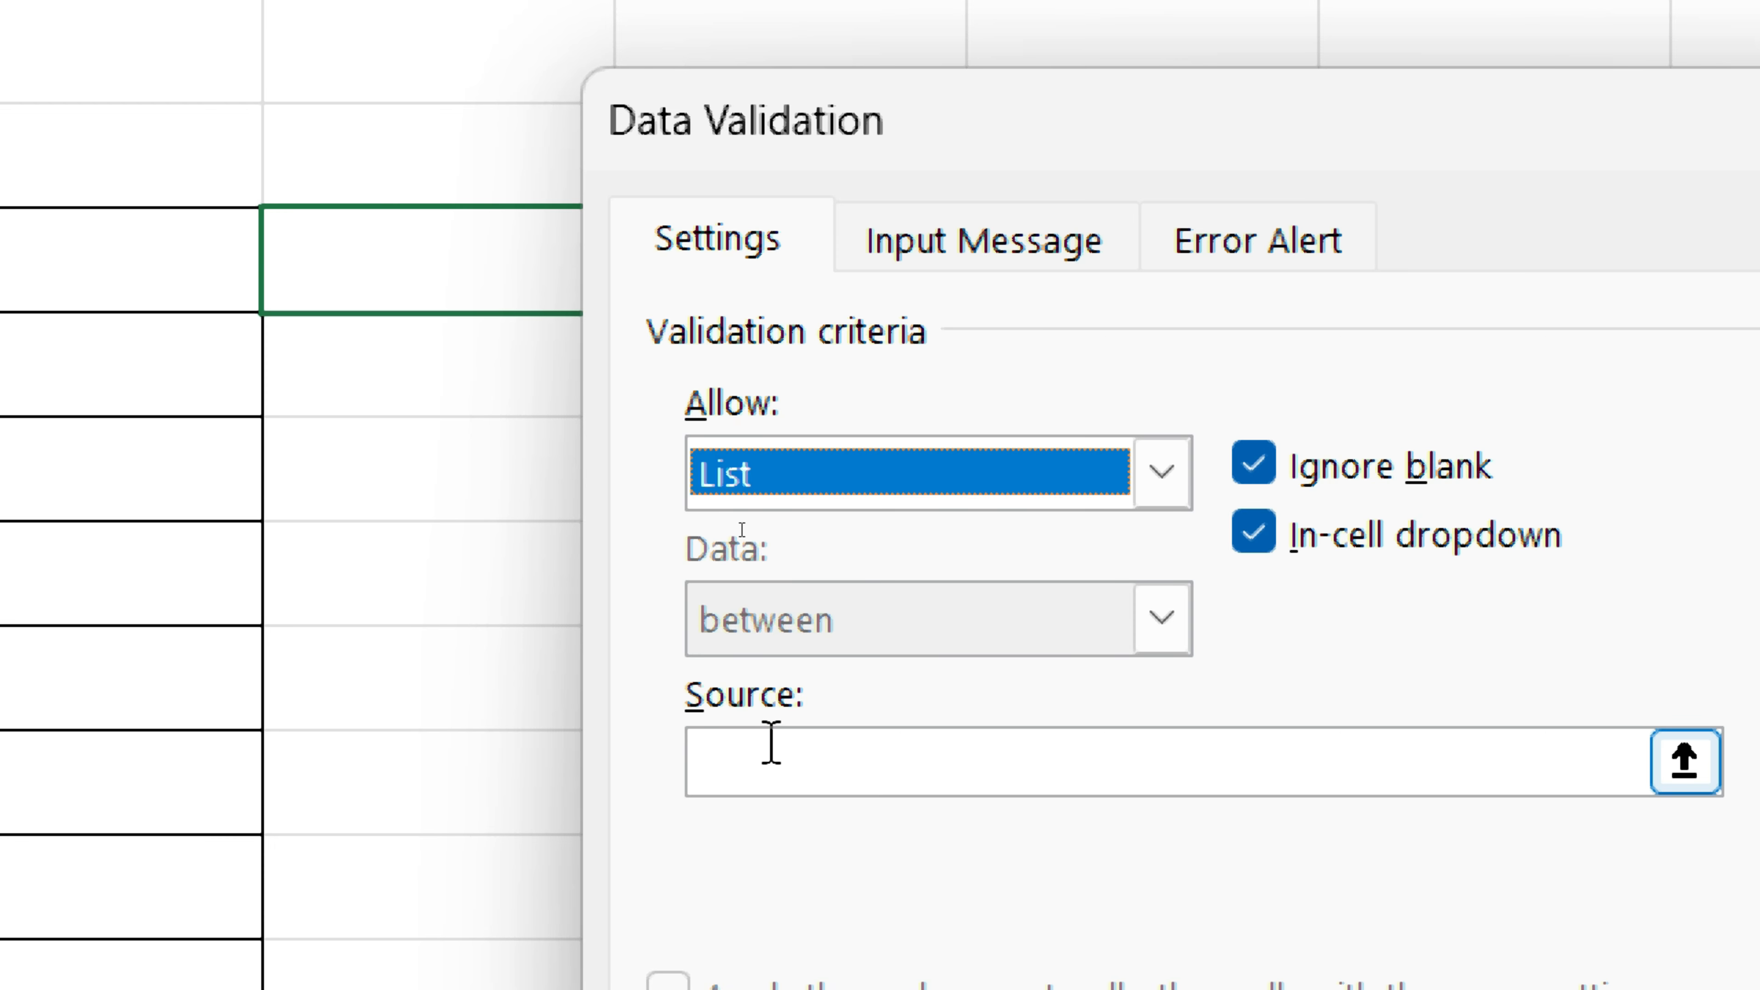
# Step: Set the validation list source to =Sheet1!$A$1:$A$501 and apply the rule to D9
pyautogui.click(755, 761)
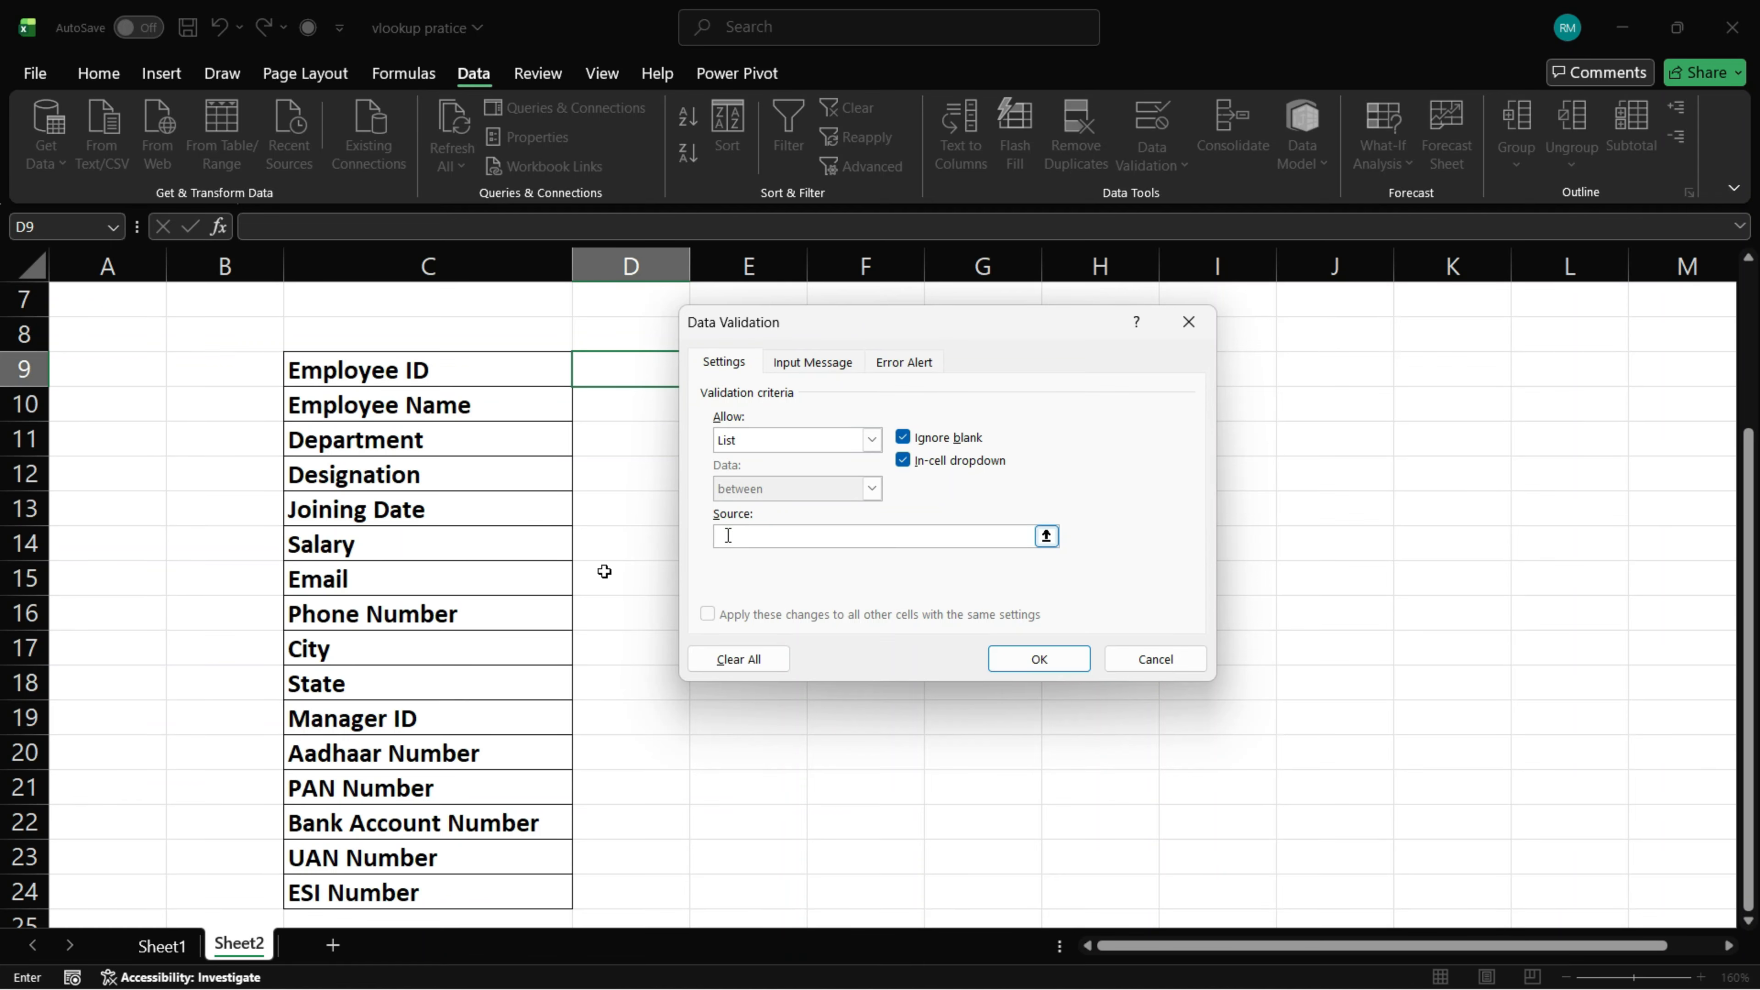
pyautogui.click(170, 947)
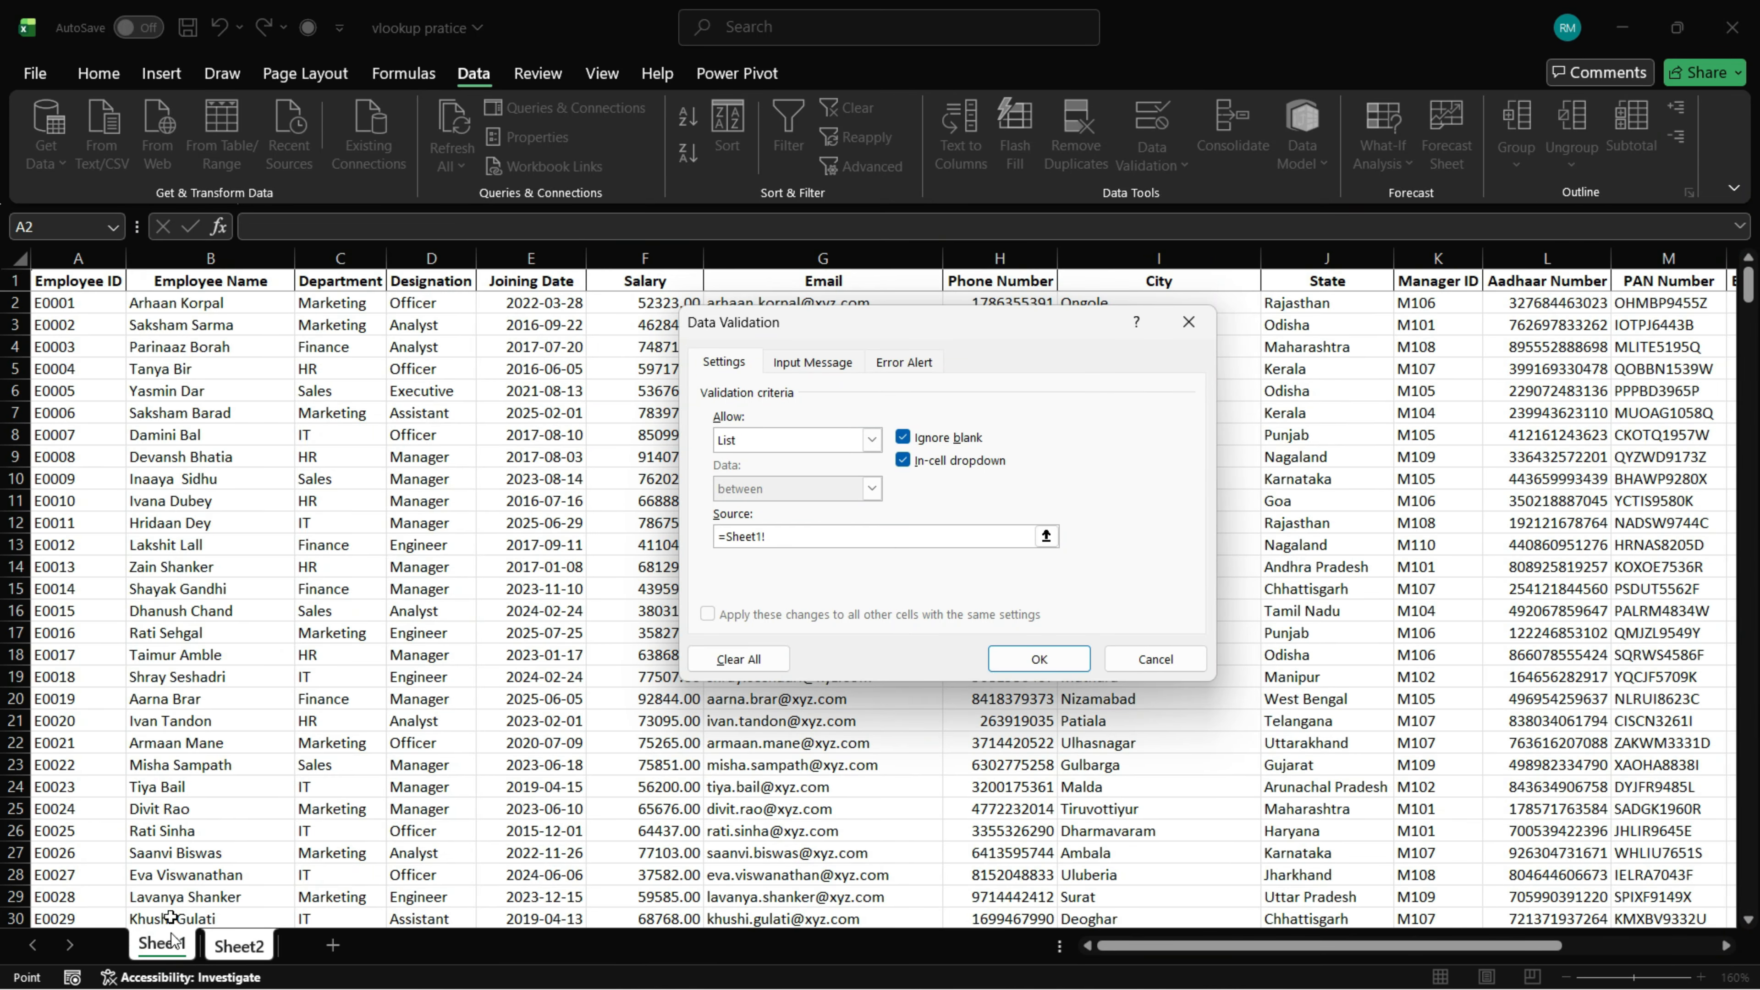
pyautogui.click(89, 272)
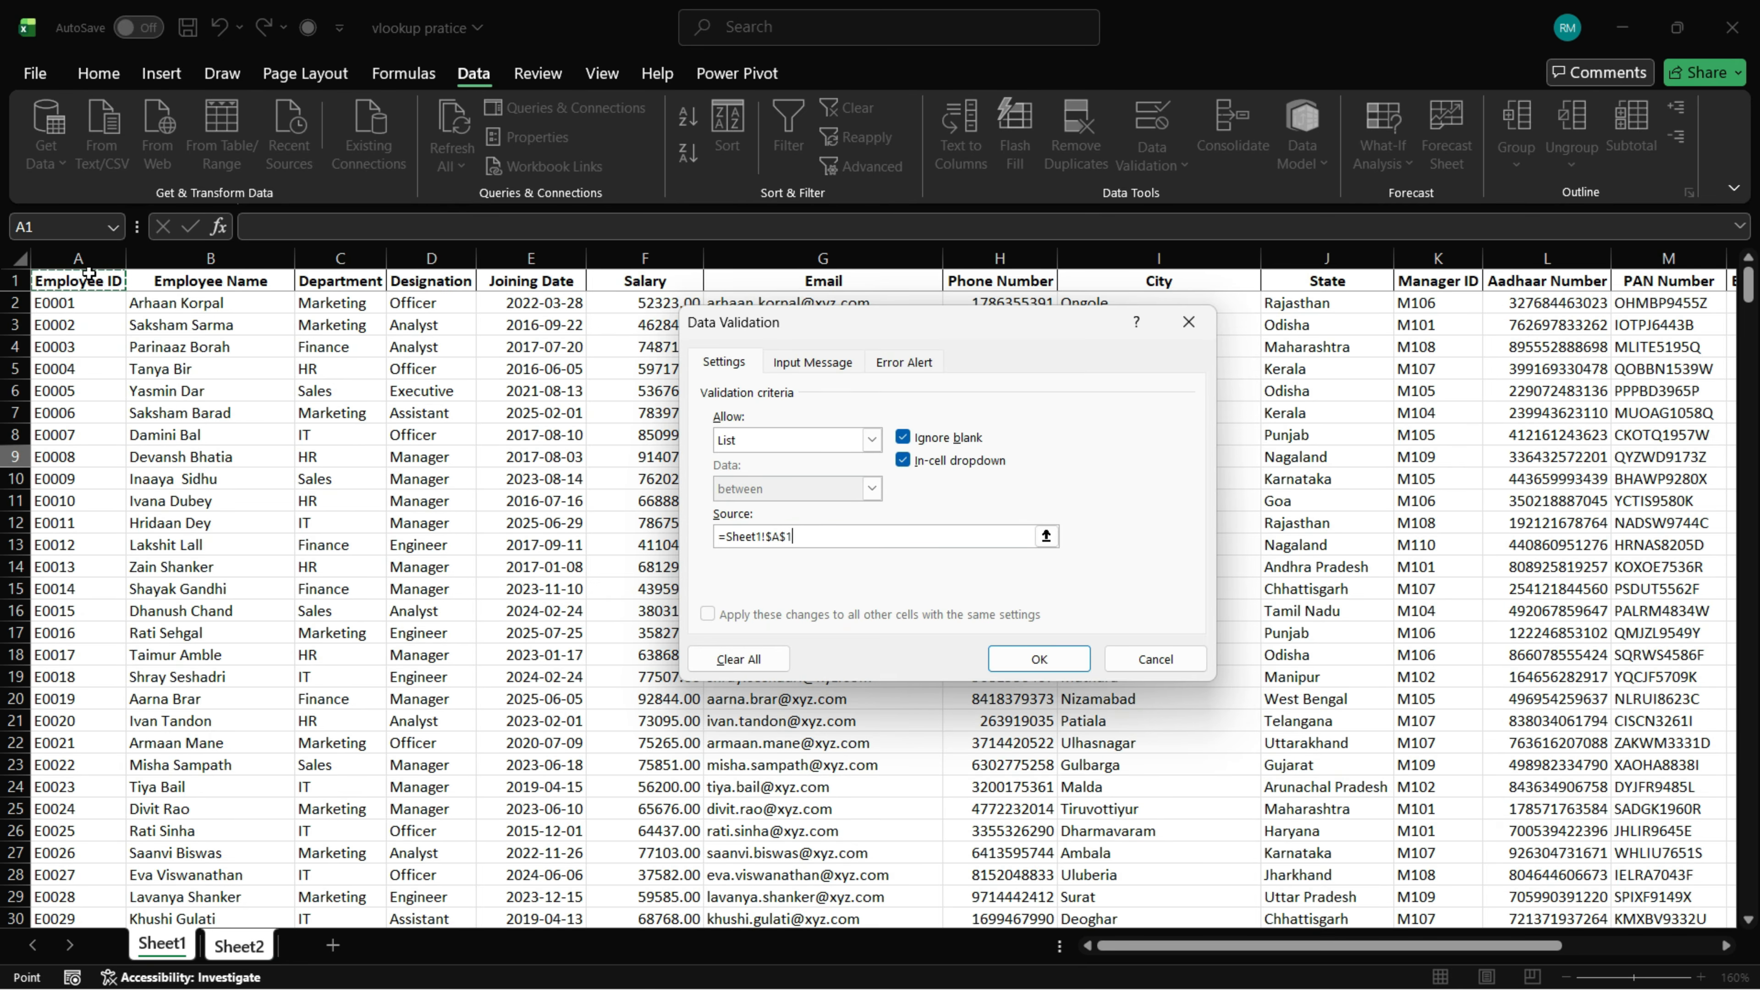
pyautogui.hotkey('ctrl', 'shift', 'Down')
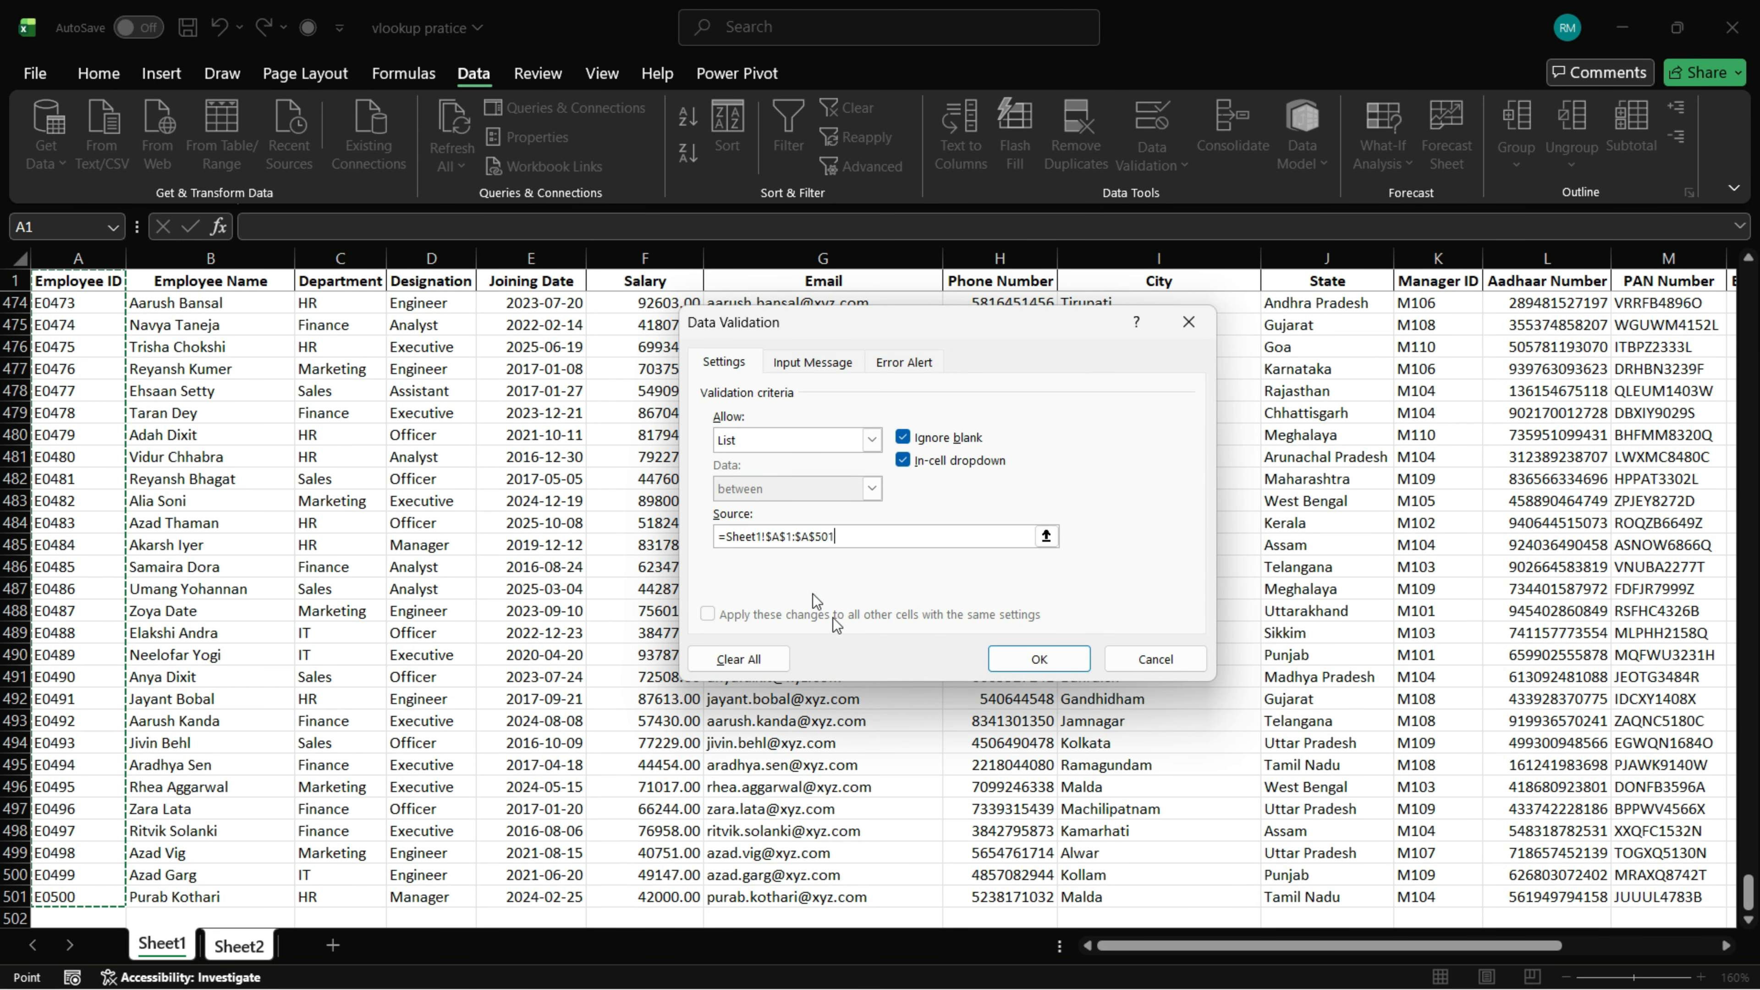
pyautogui.click(996, 661)
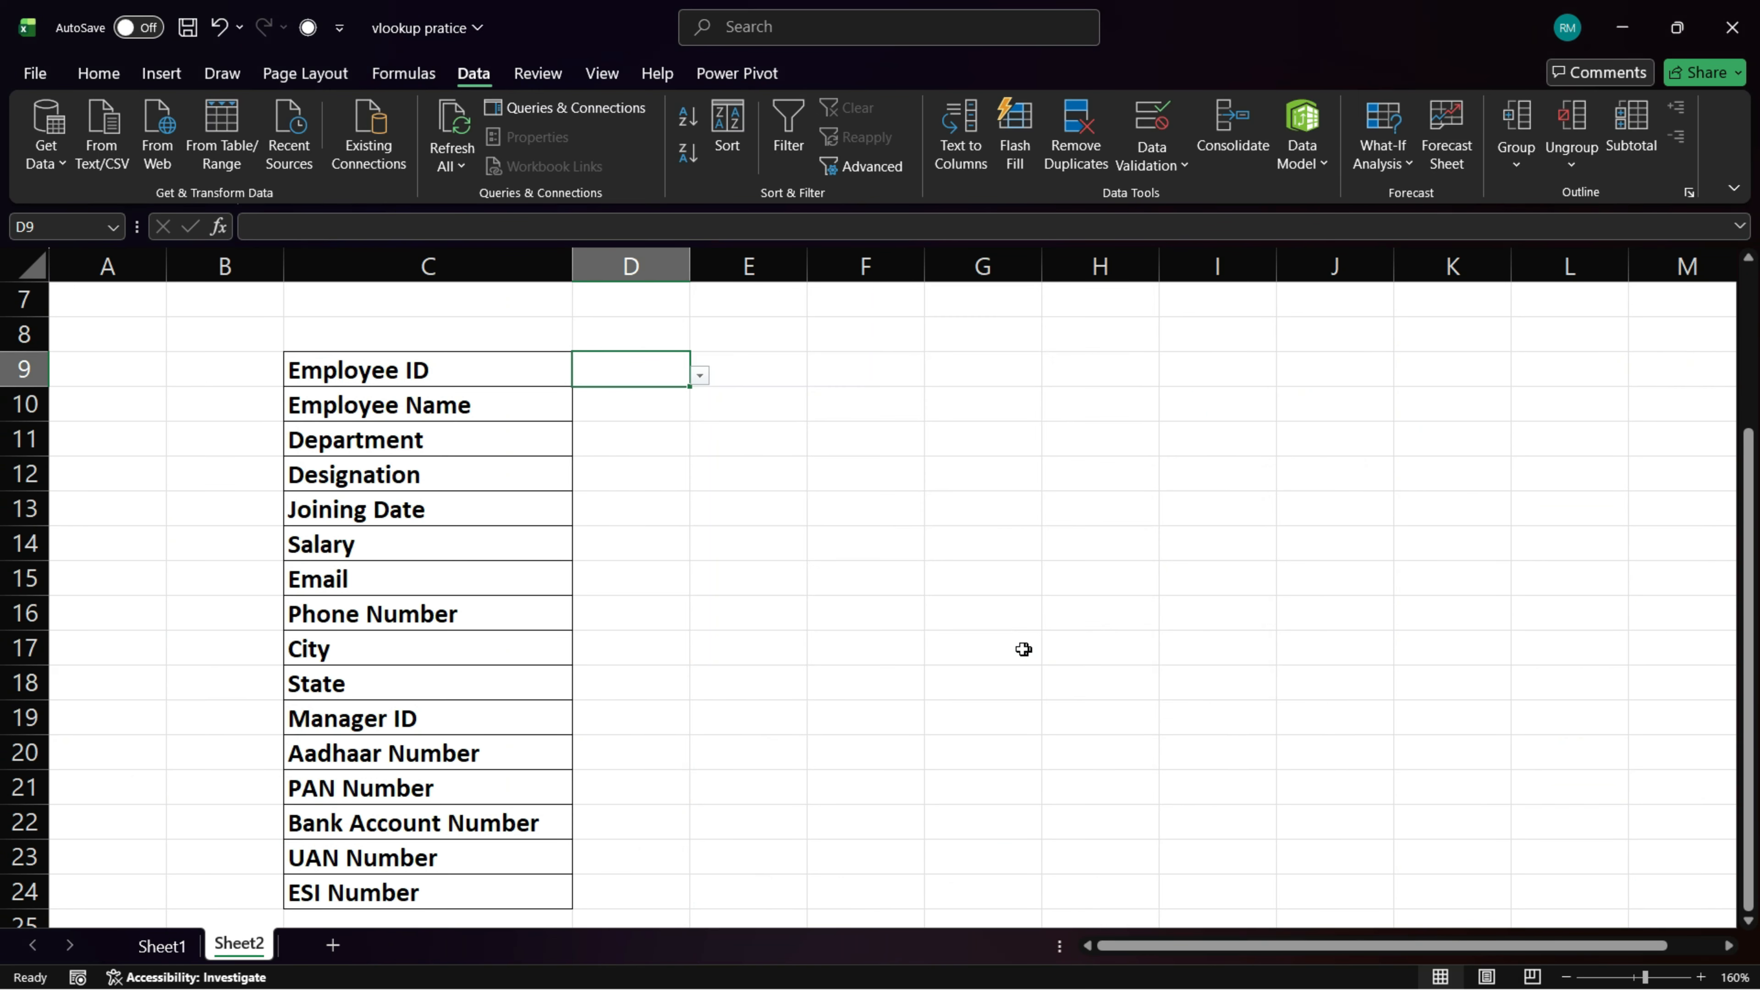
# Step: Browse the Employee ID drop-down list in D9 and choose E0004
pyautogui.click(695, 389)
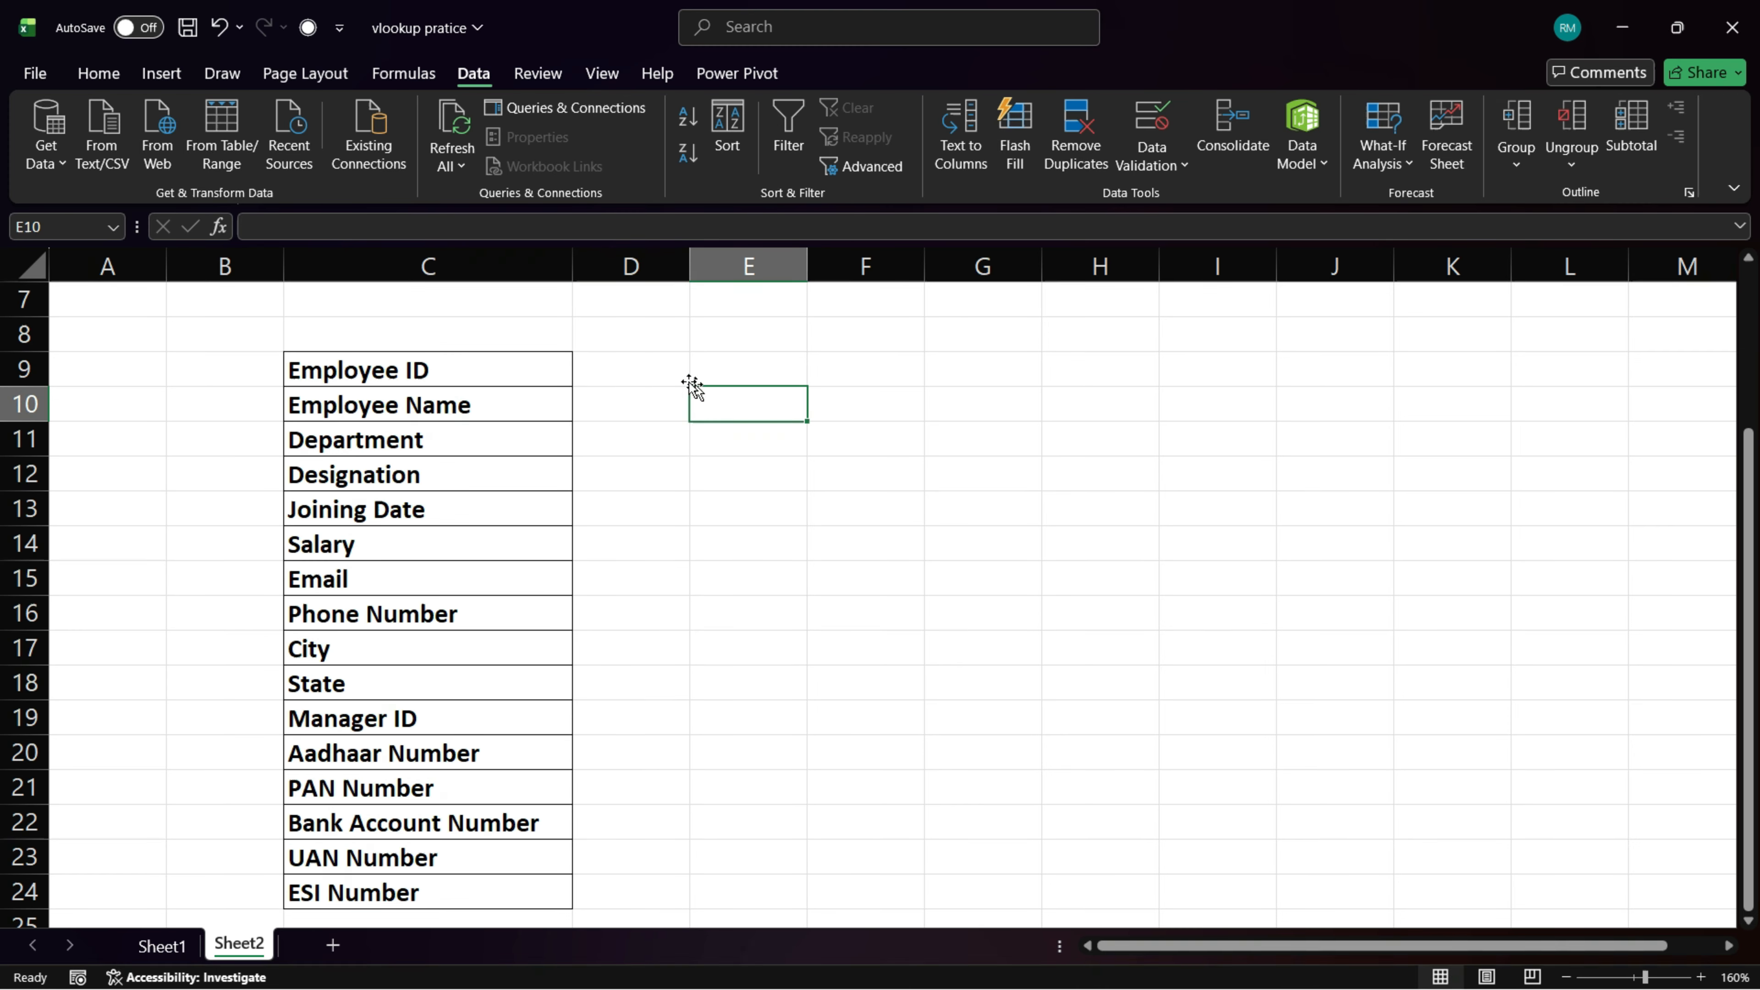
pyautogui.click(671, 364)
pyautogui.click(699, 375)
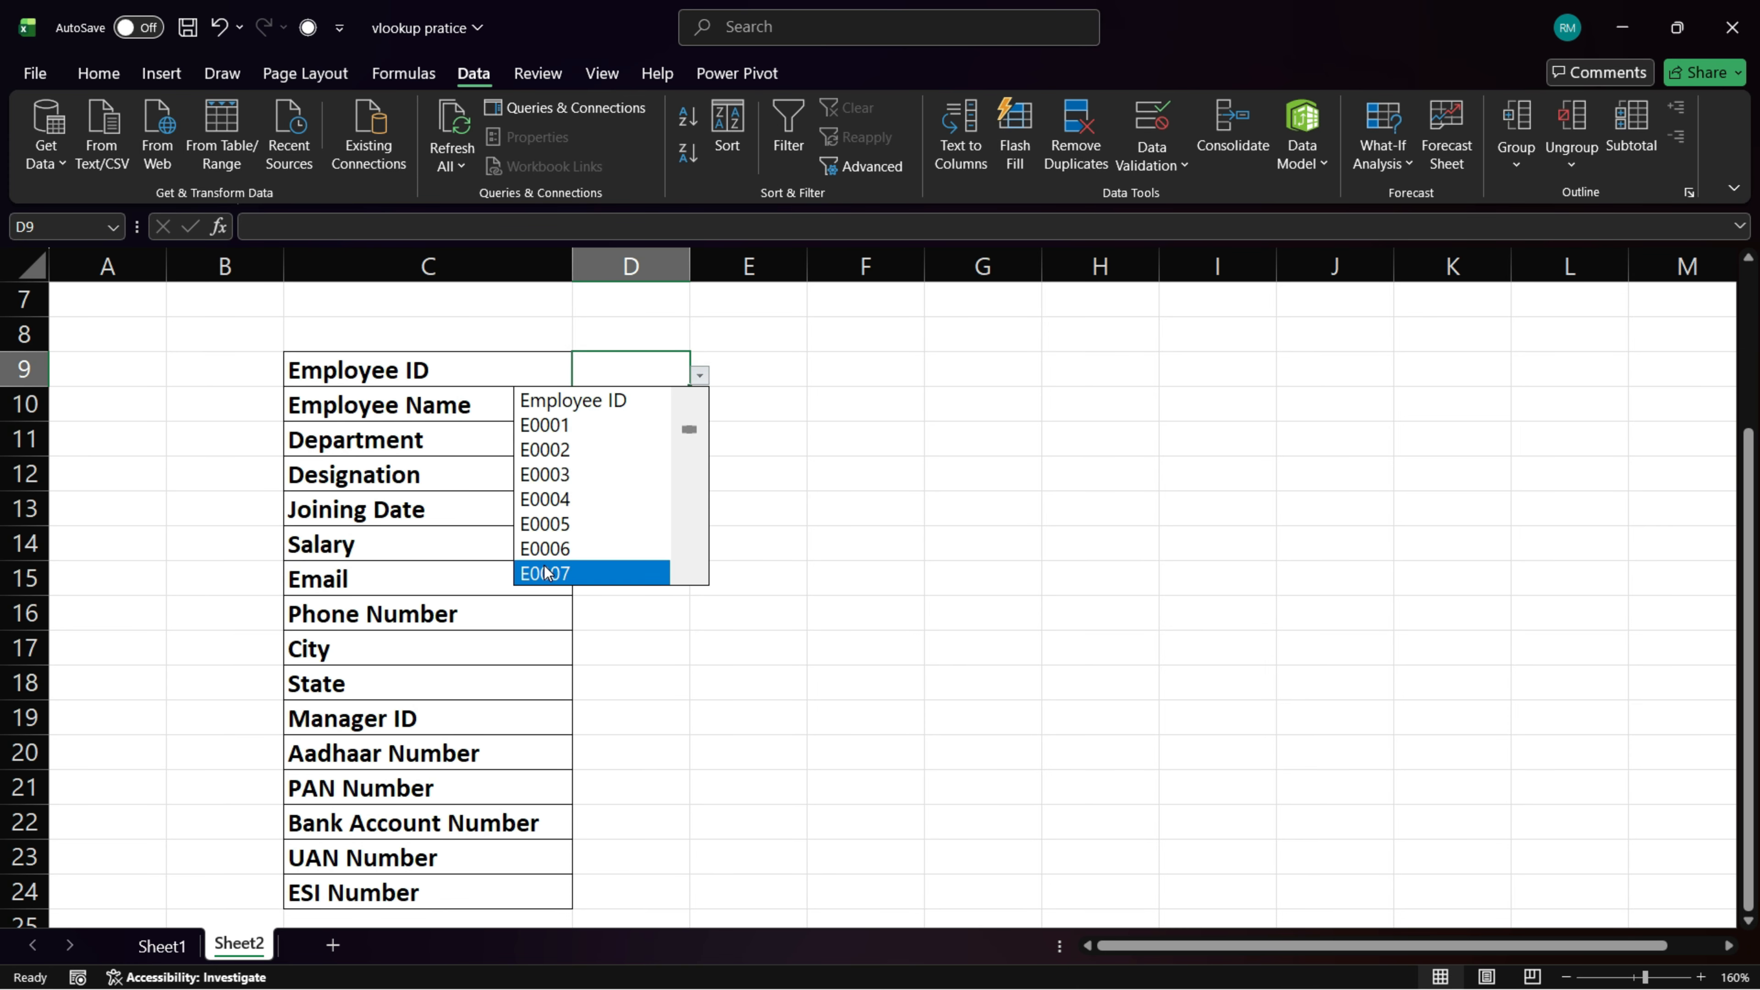
pyautogui.moveTo(690, 433); pyautogui.dragTo(689, 544)
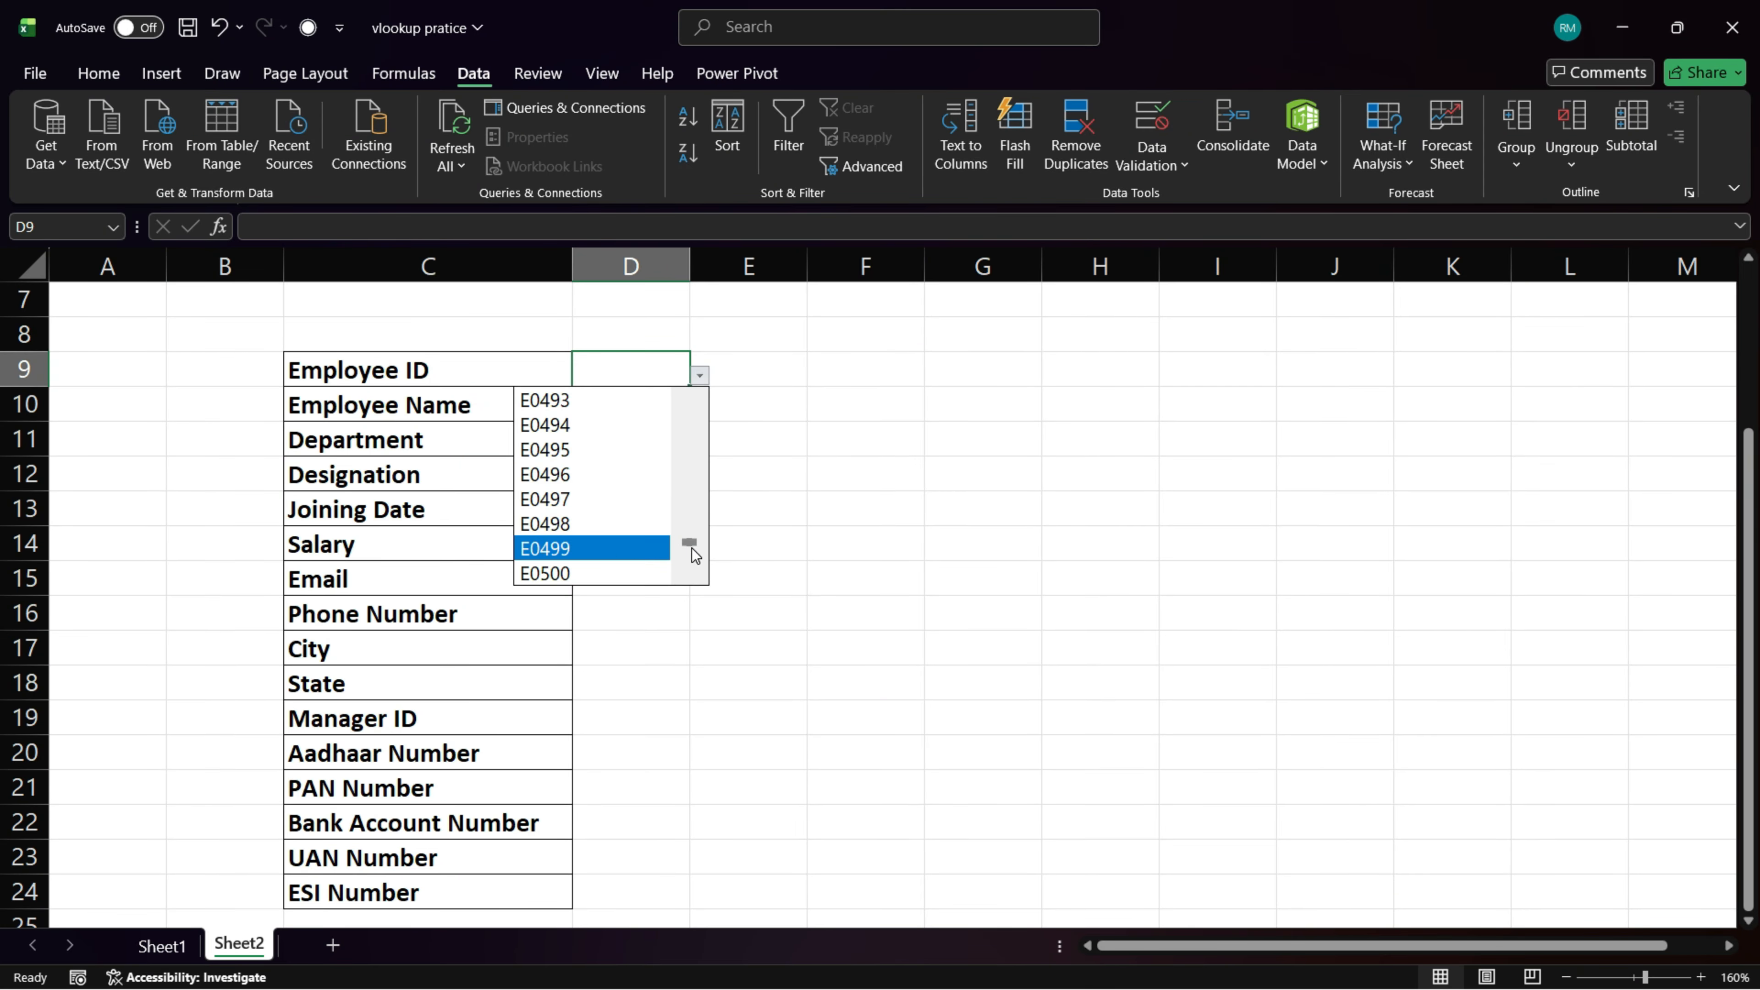
pyautogui.moveTo(694, 555); pyautogui.dragTo(705, 424)
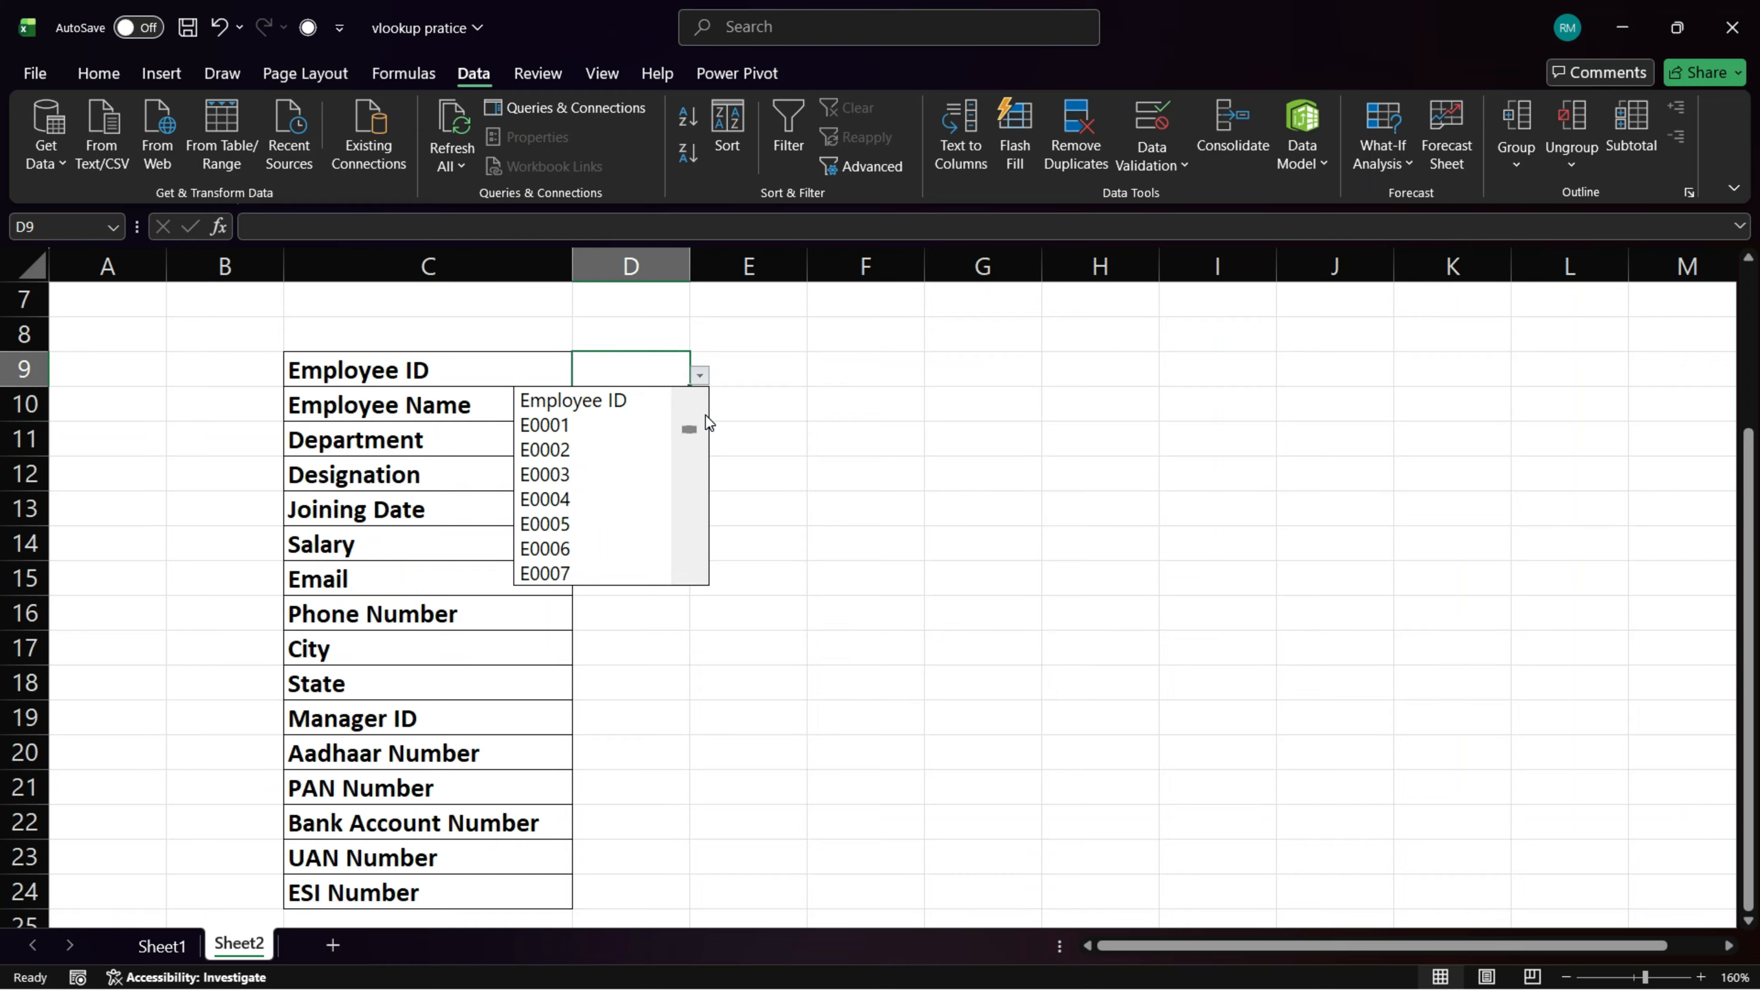
pyautogui.click(563, 500)
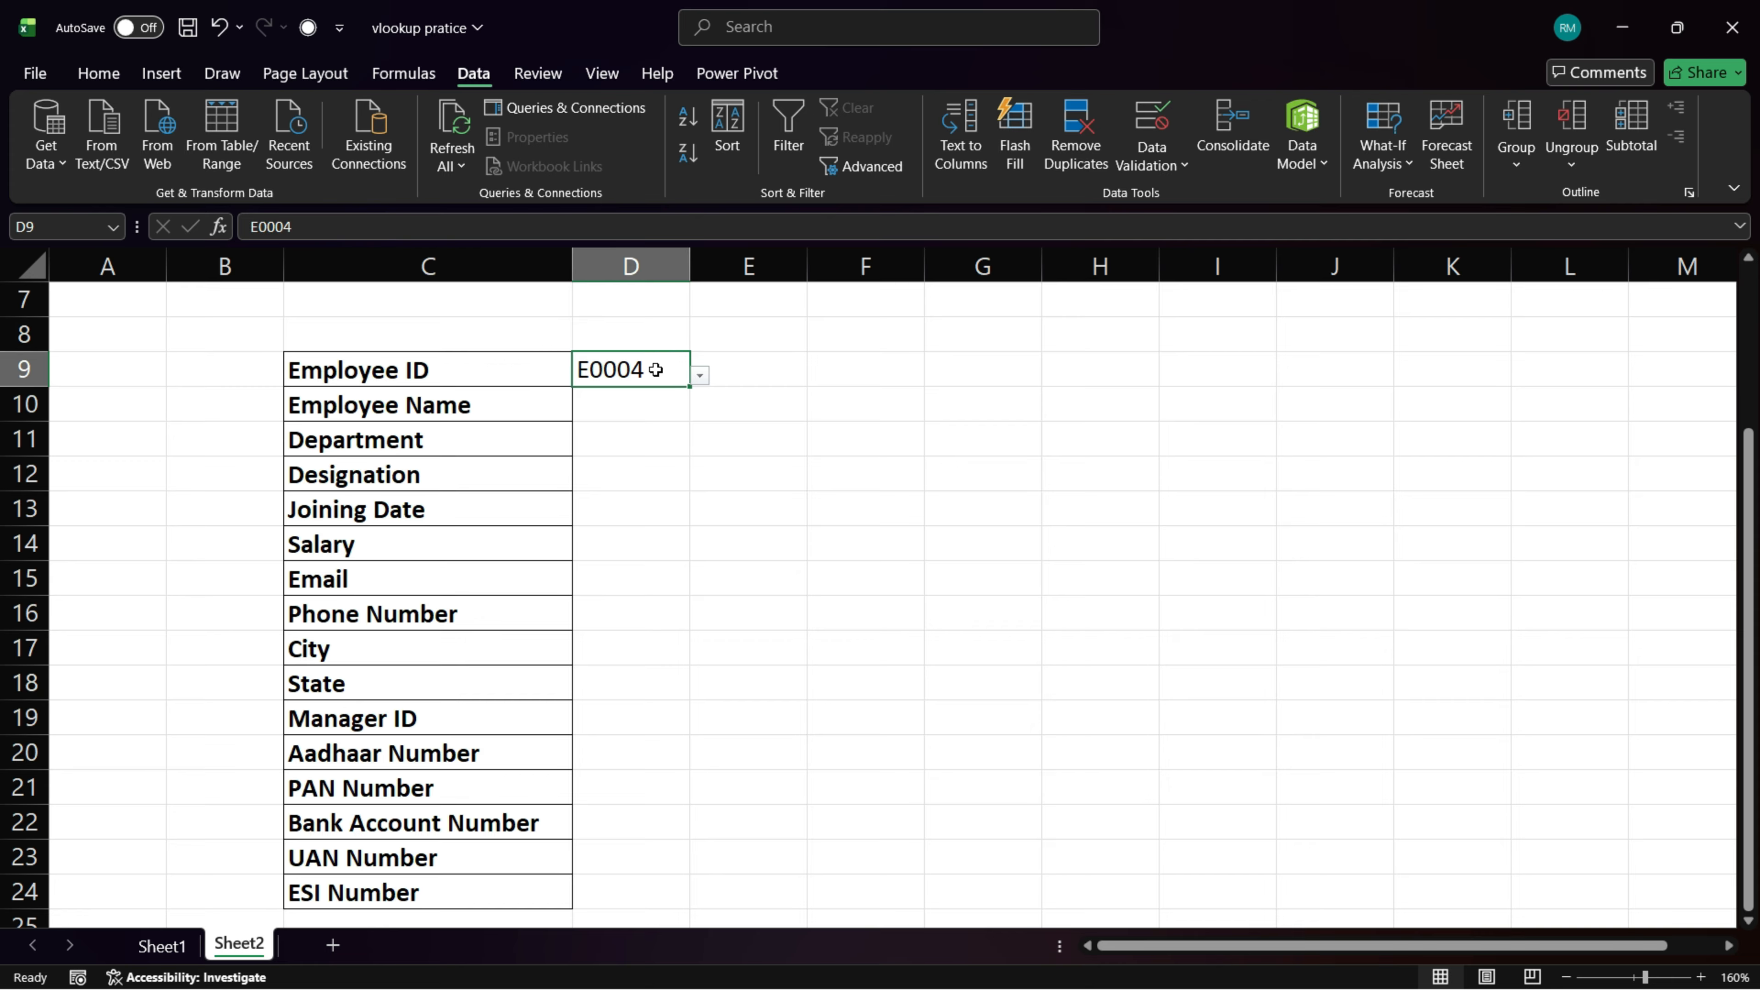
# Step: Start a VLOOKUP formula in D10 beside Employee Name with the absolute reference $D$9 as its lookup value
pyautogui.click(593, 414)
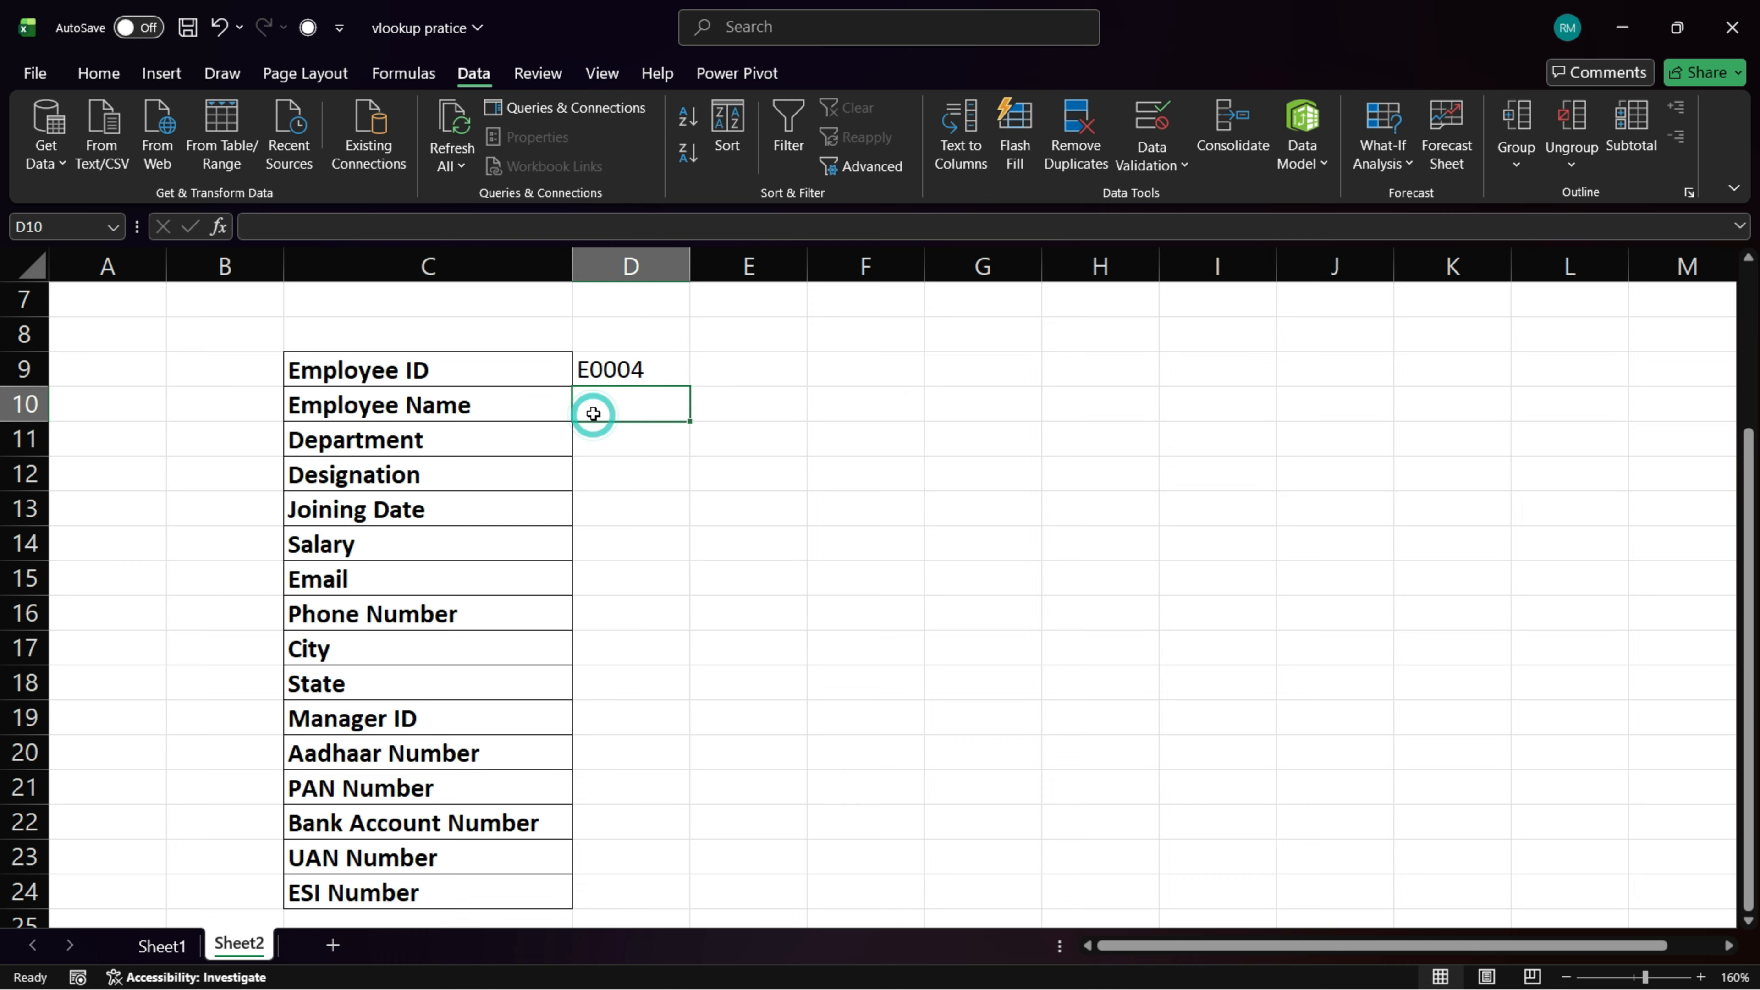
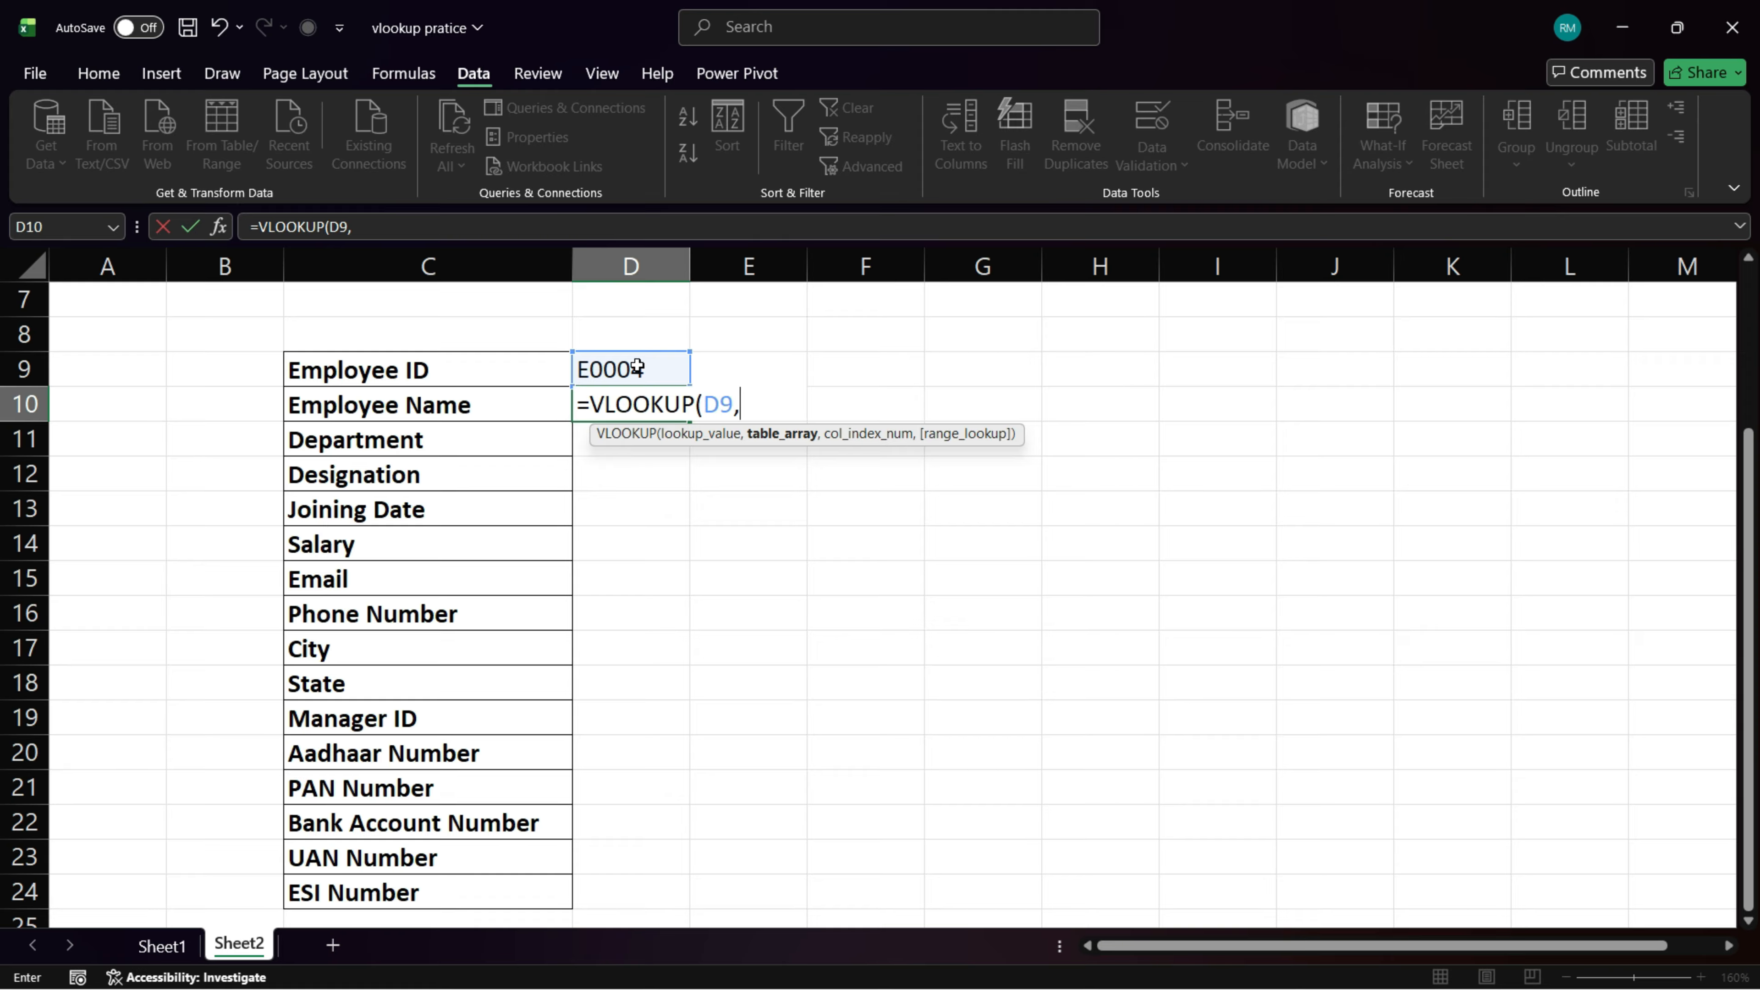
pyautogui.click(731, 400)
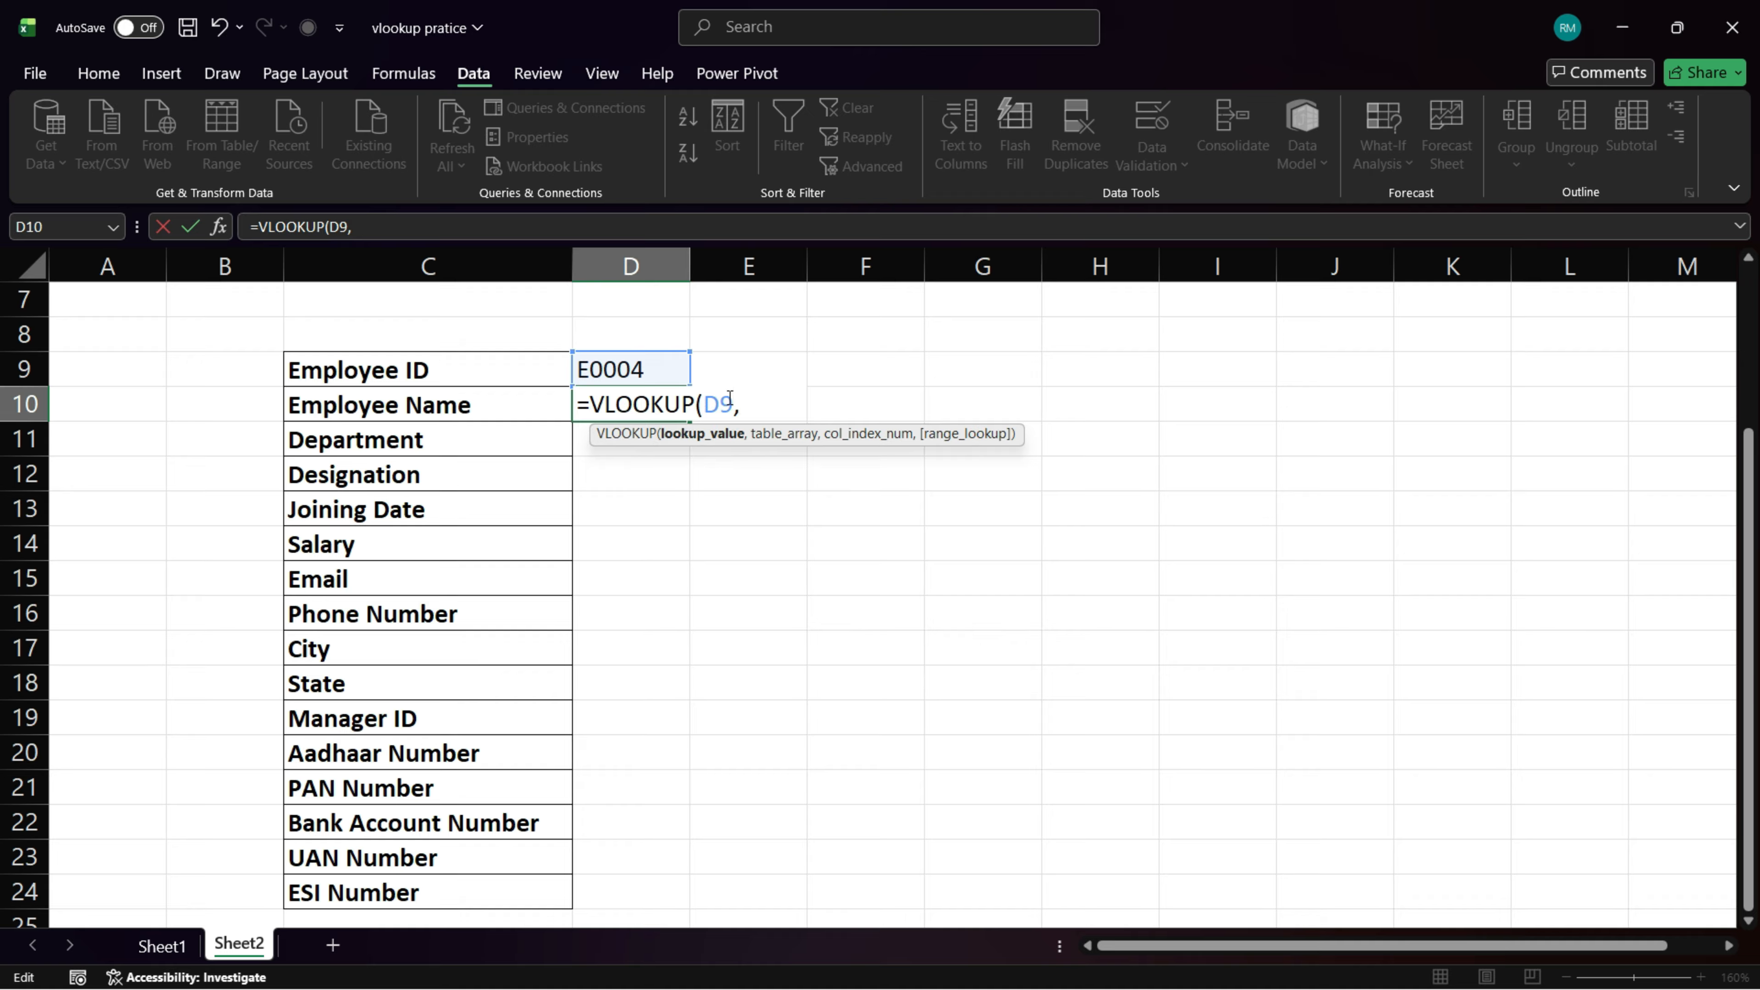
pyautogui.press('F4')
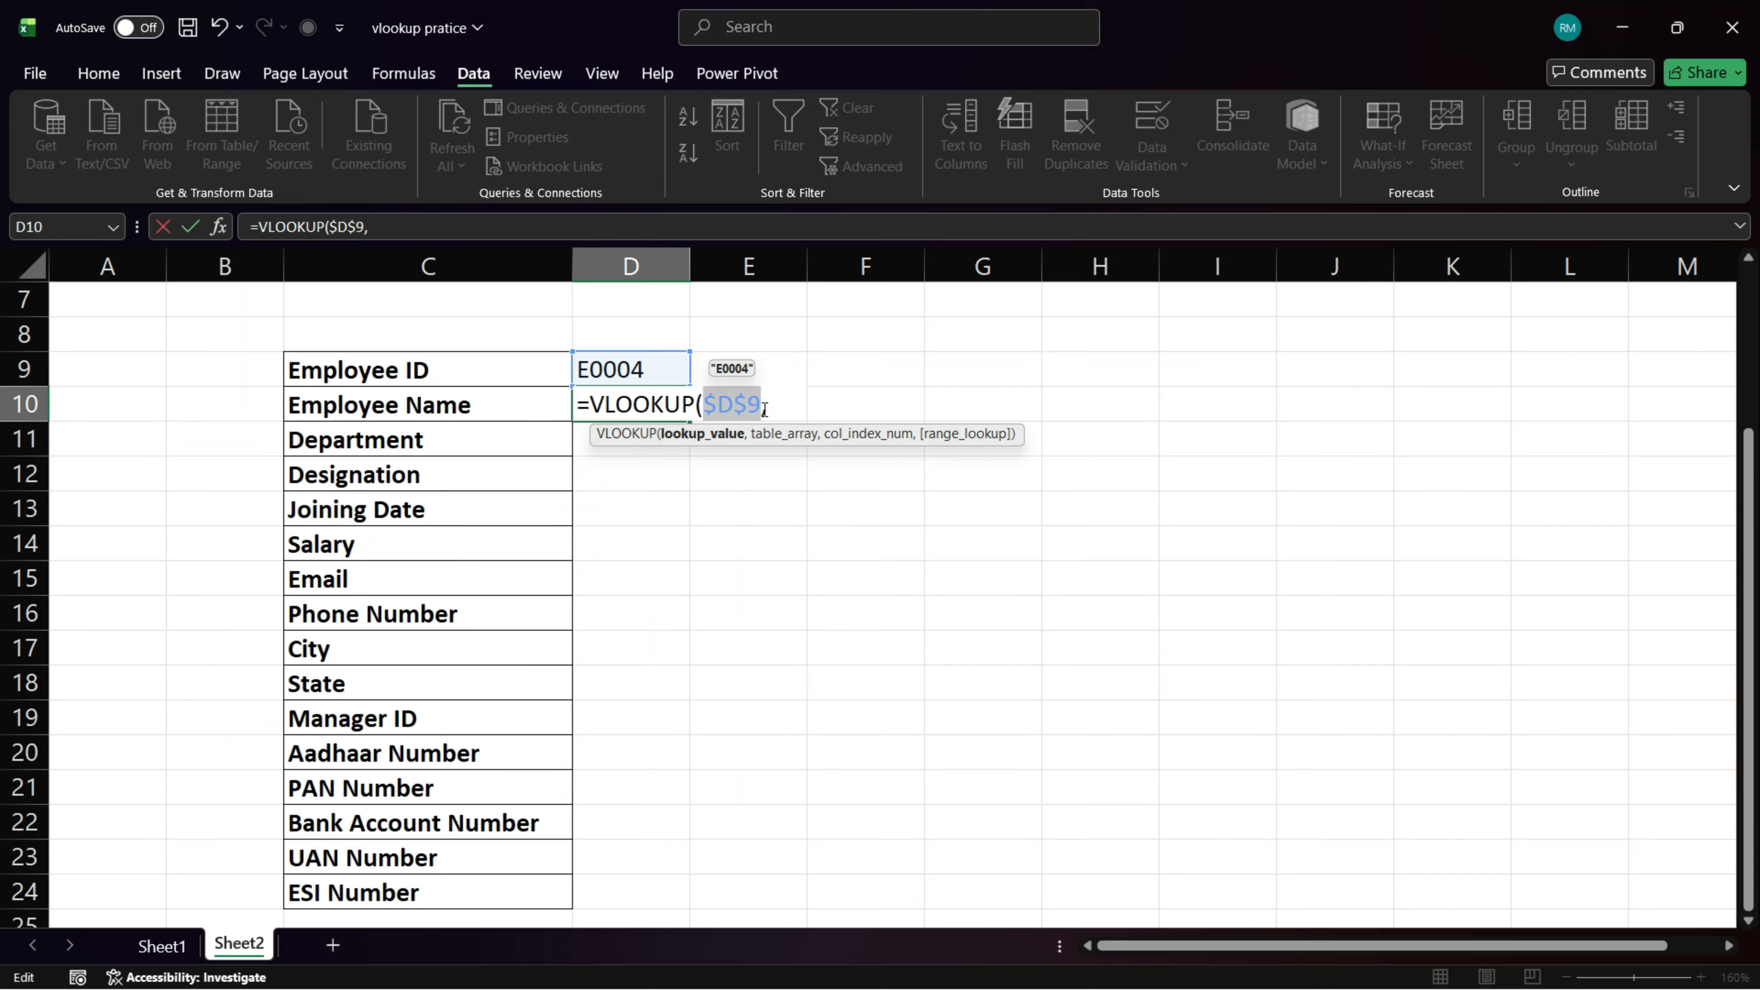
pyautogui.press('Right')
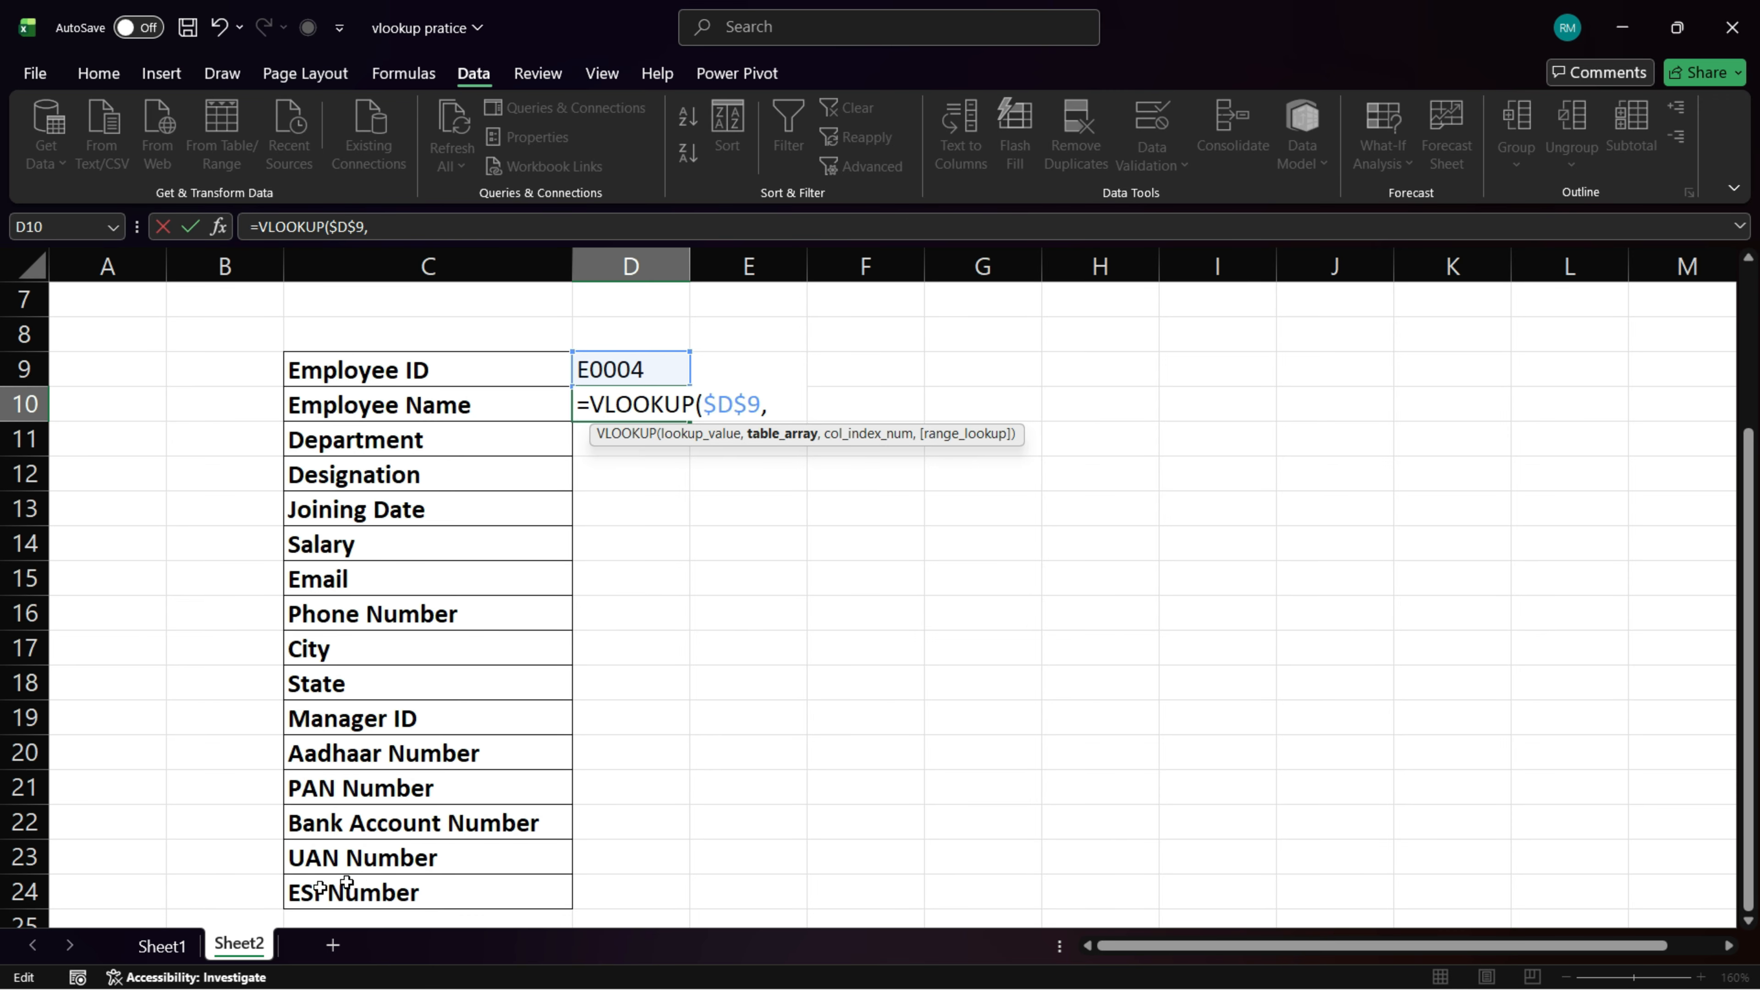
# Step: Try Sheet1!A1:P501 as the table array of the VLOOKUP formula
pyautogui.click(166, 954)
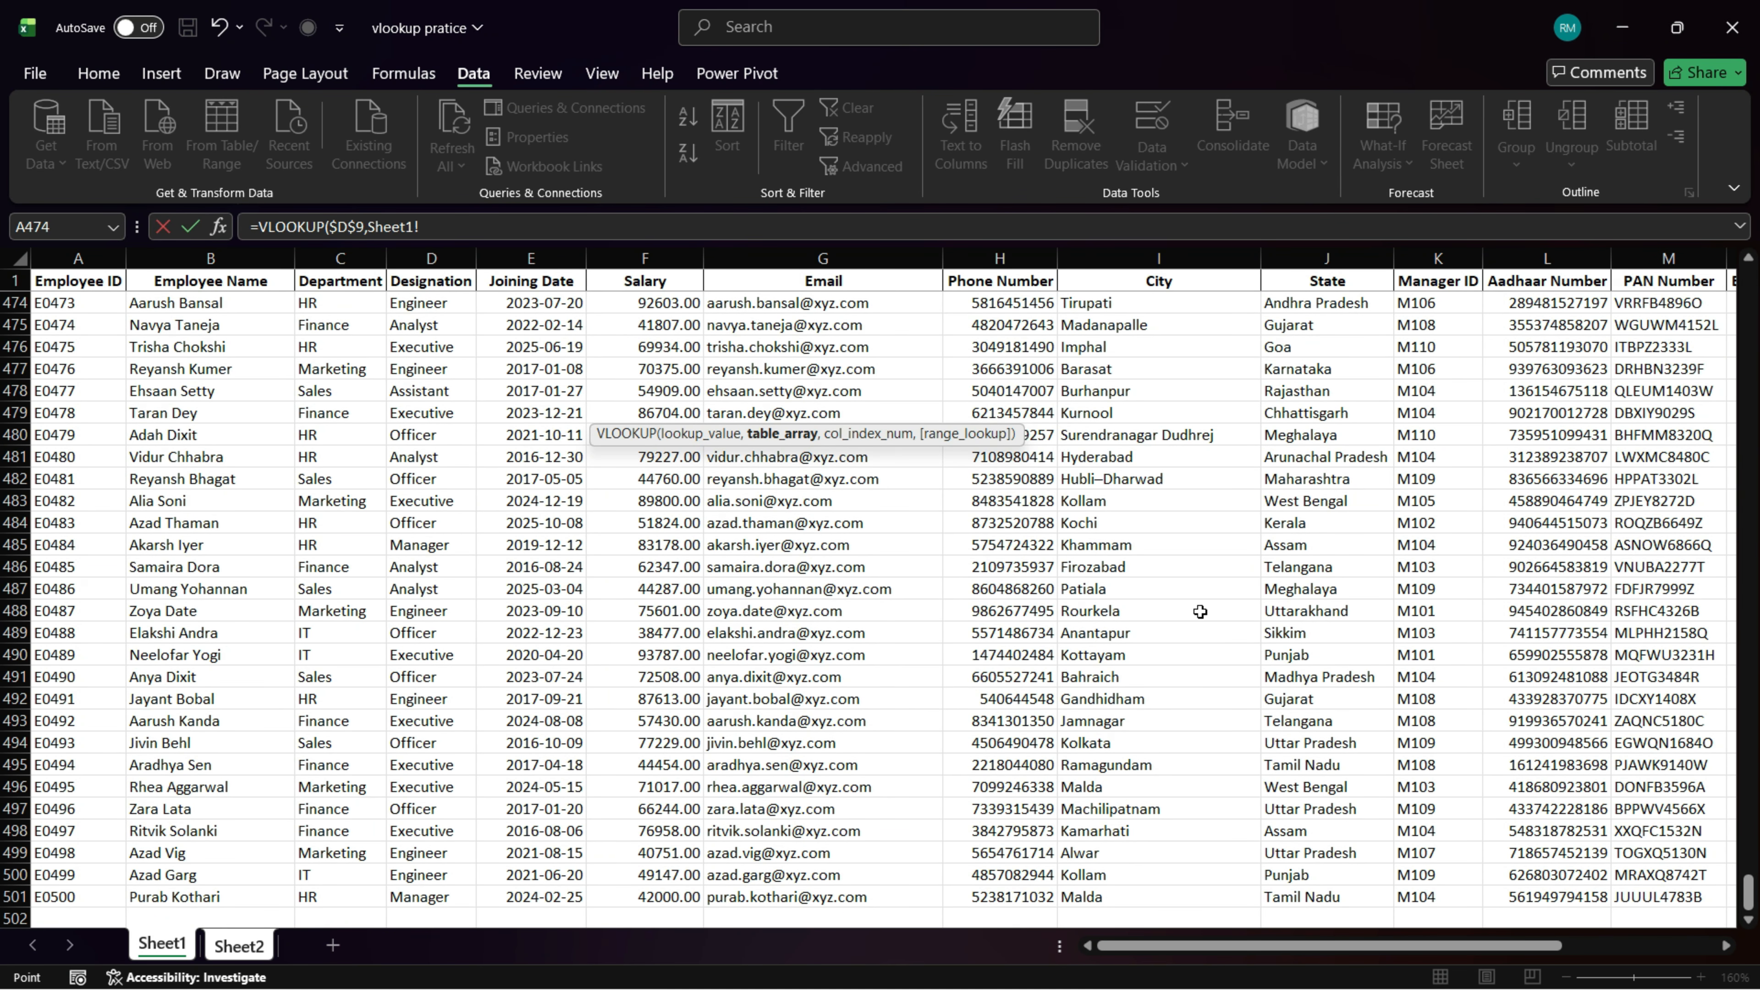
pyautogui.click(39, 283)
pyautogui.hotkey('ctrl', 'shift', 'Right')
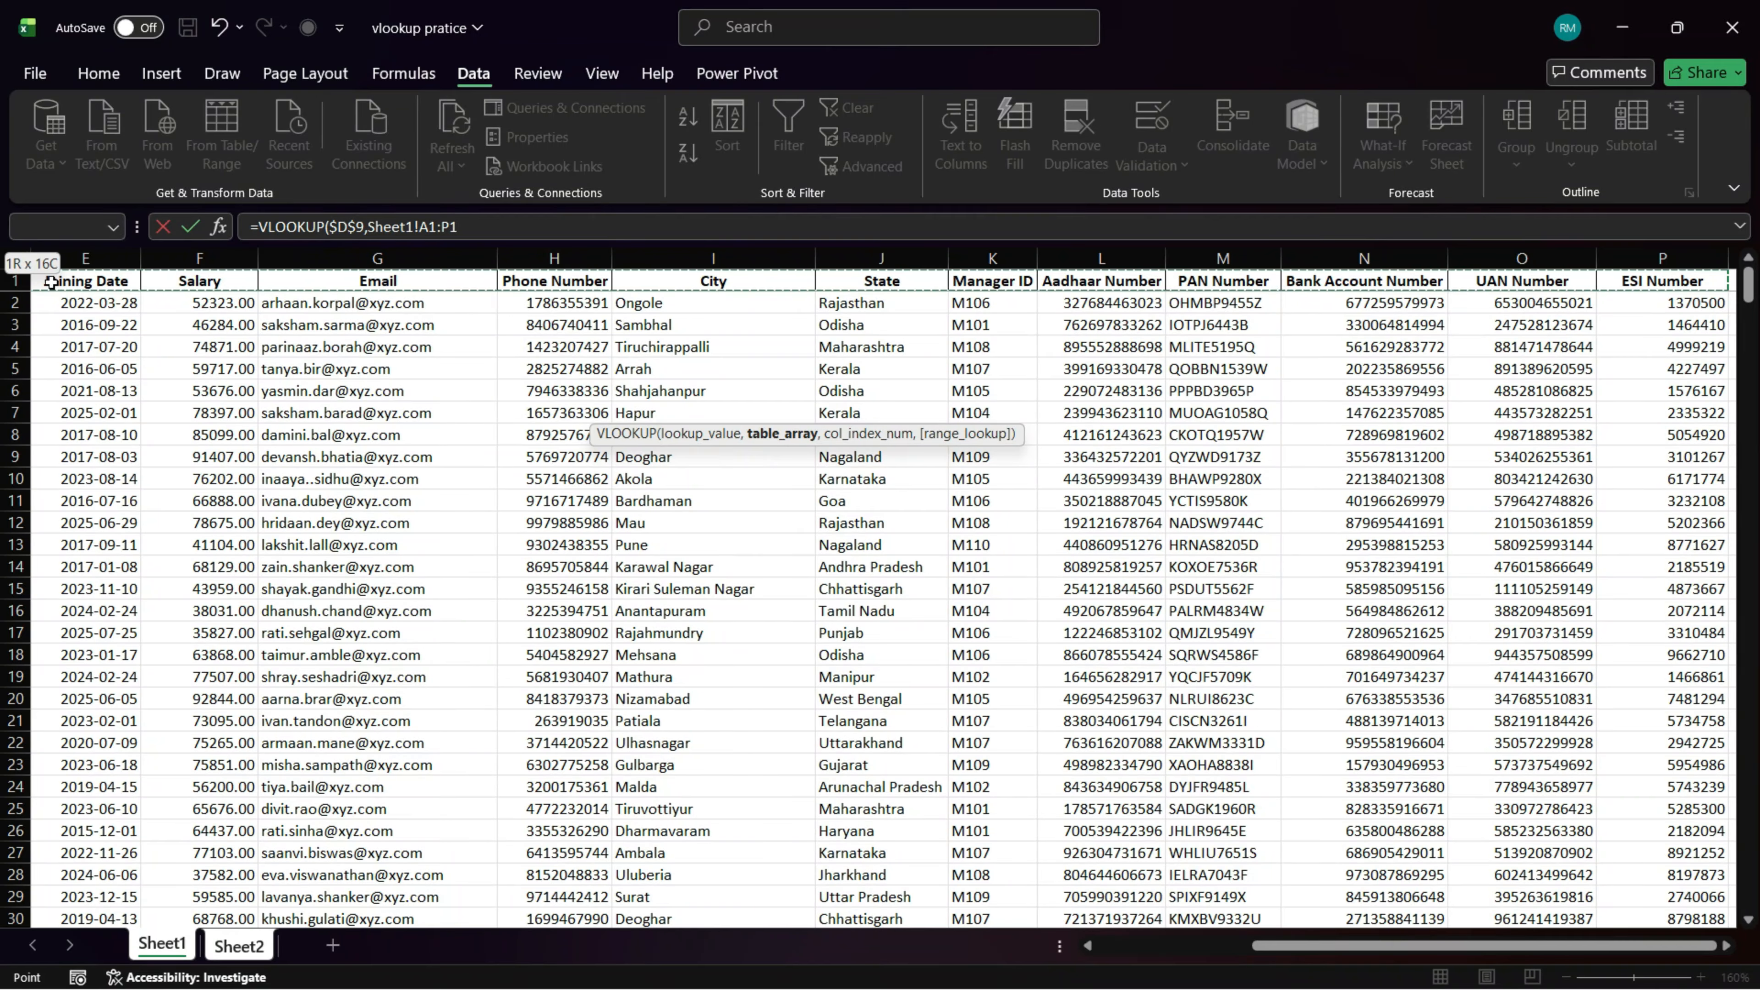
pyautogui.hotkey('ctrl', 'shift', 'Down')
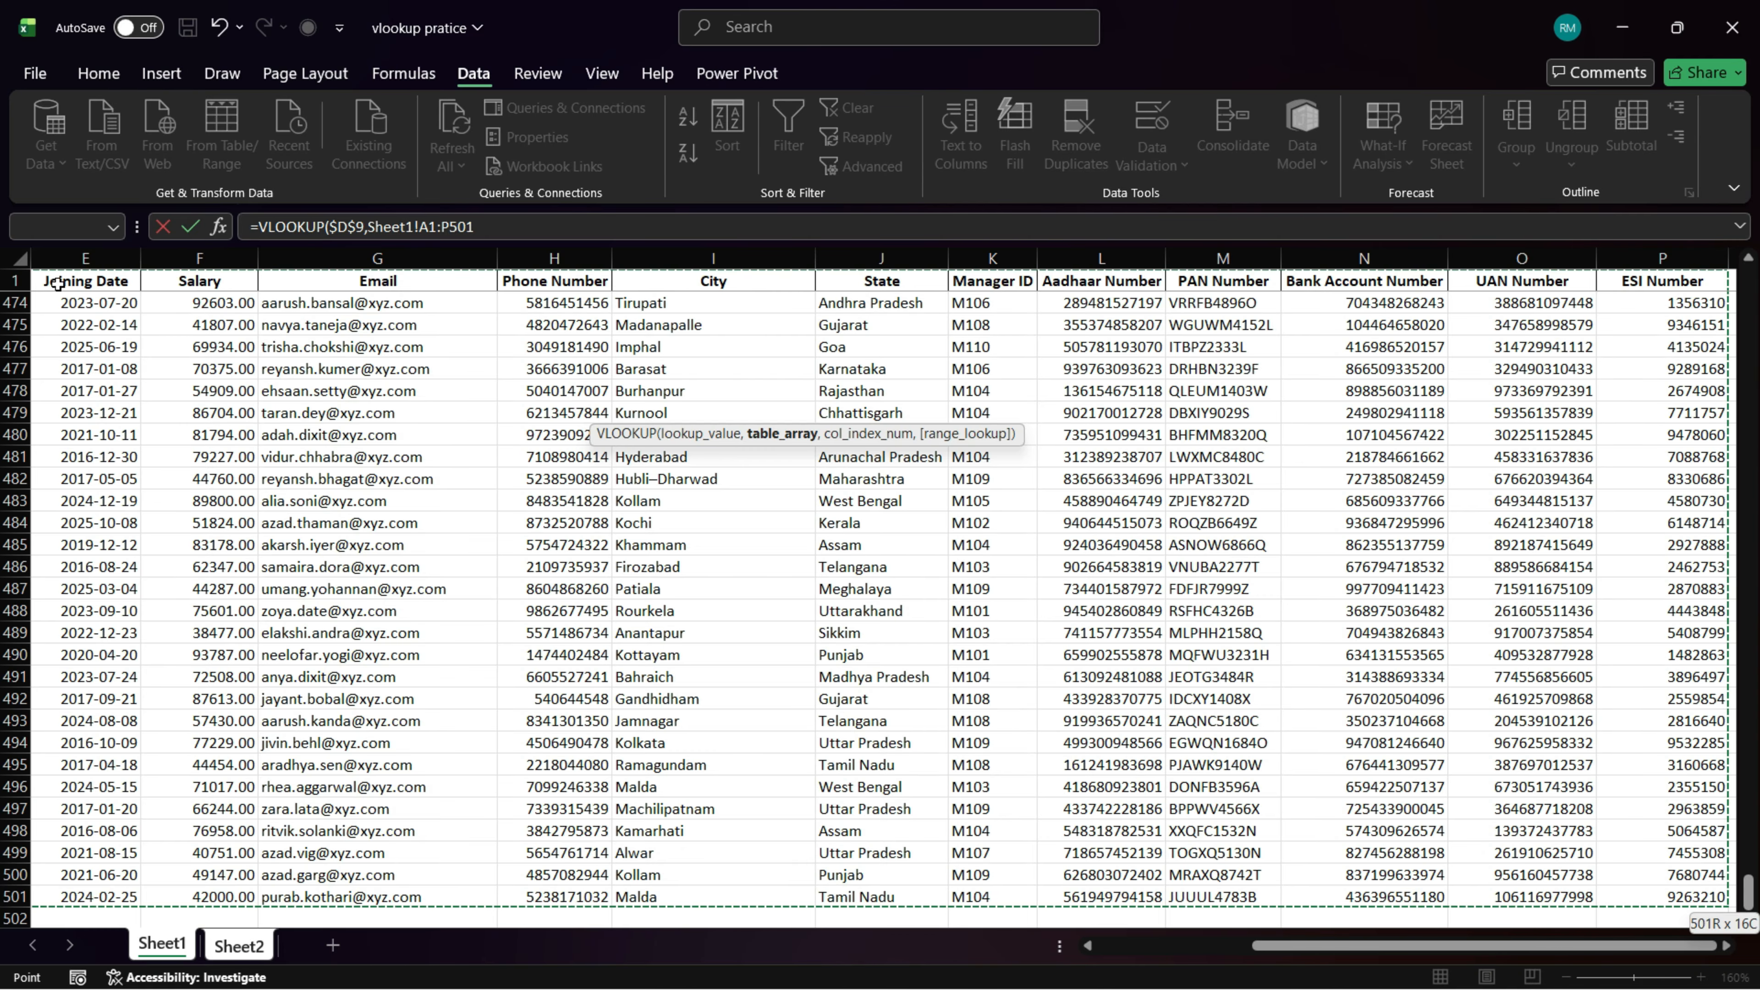
pyautogui.moveTo(1749, 889); pyautogui.dragTo(1649, 263)
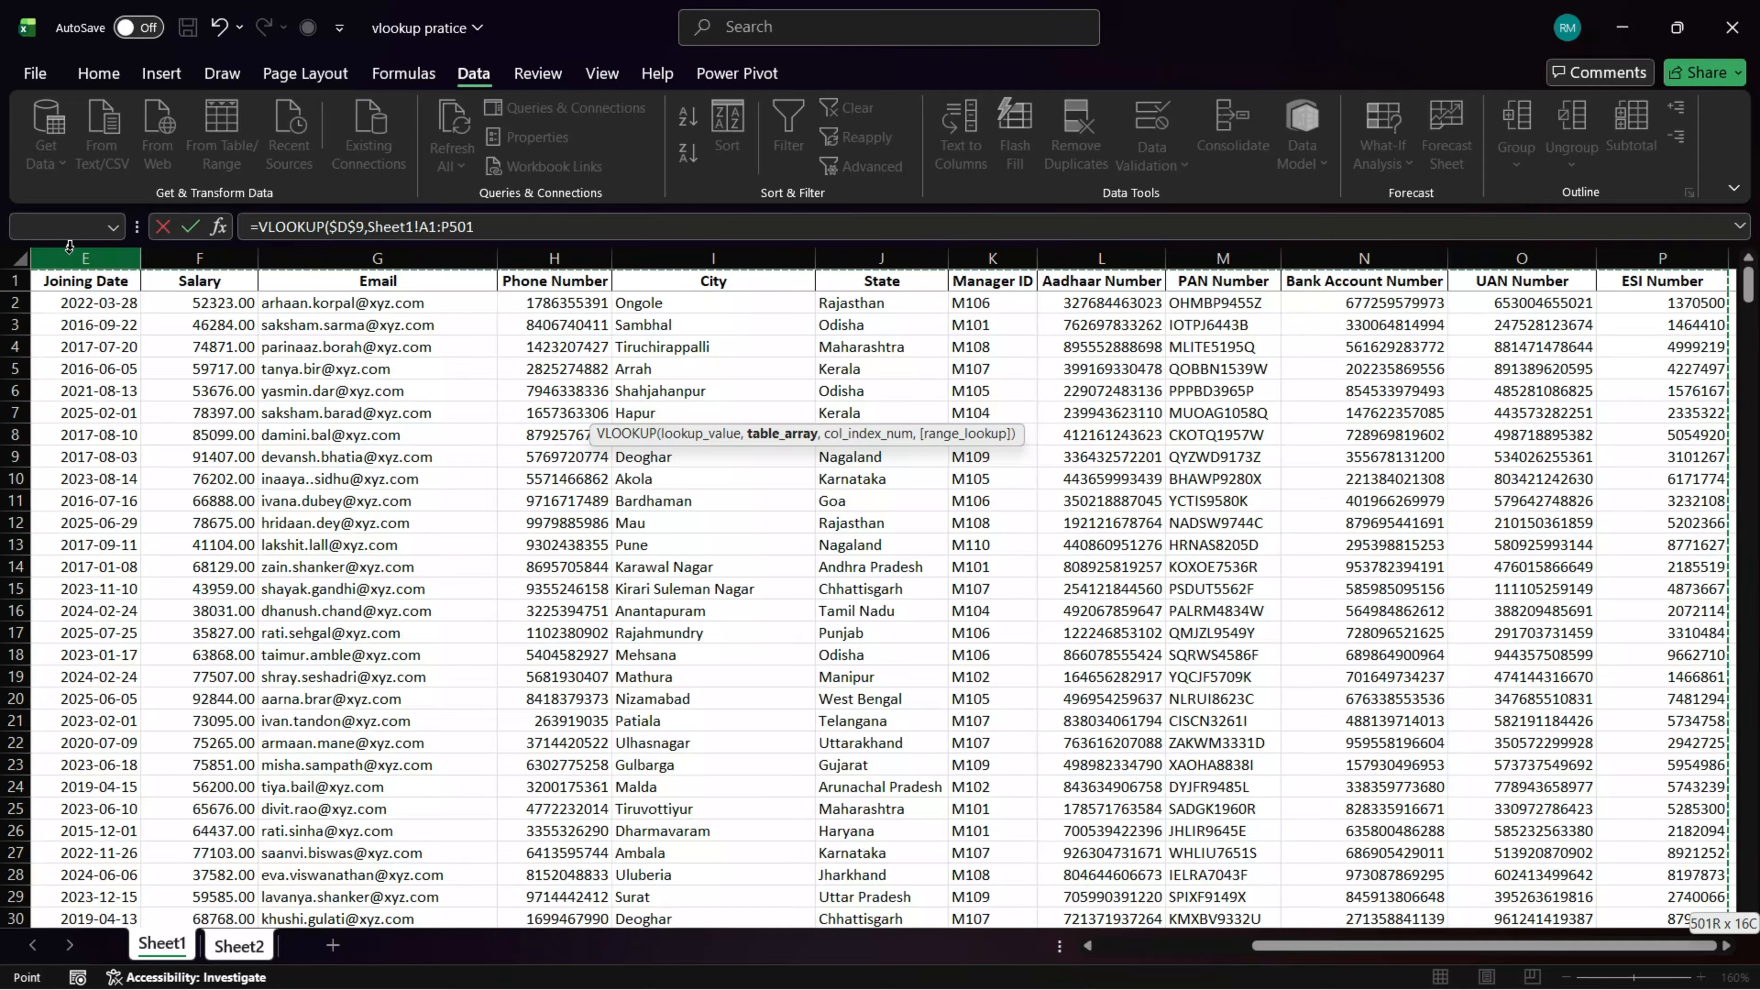
# Step: Try whole columns E:P of Sheet1 as the table array and check the data down to its last row
pyautogui.moveTo(78, 253); pyautogui.dragTo(1118, 354)
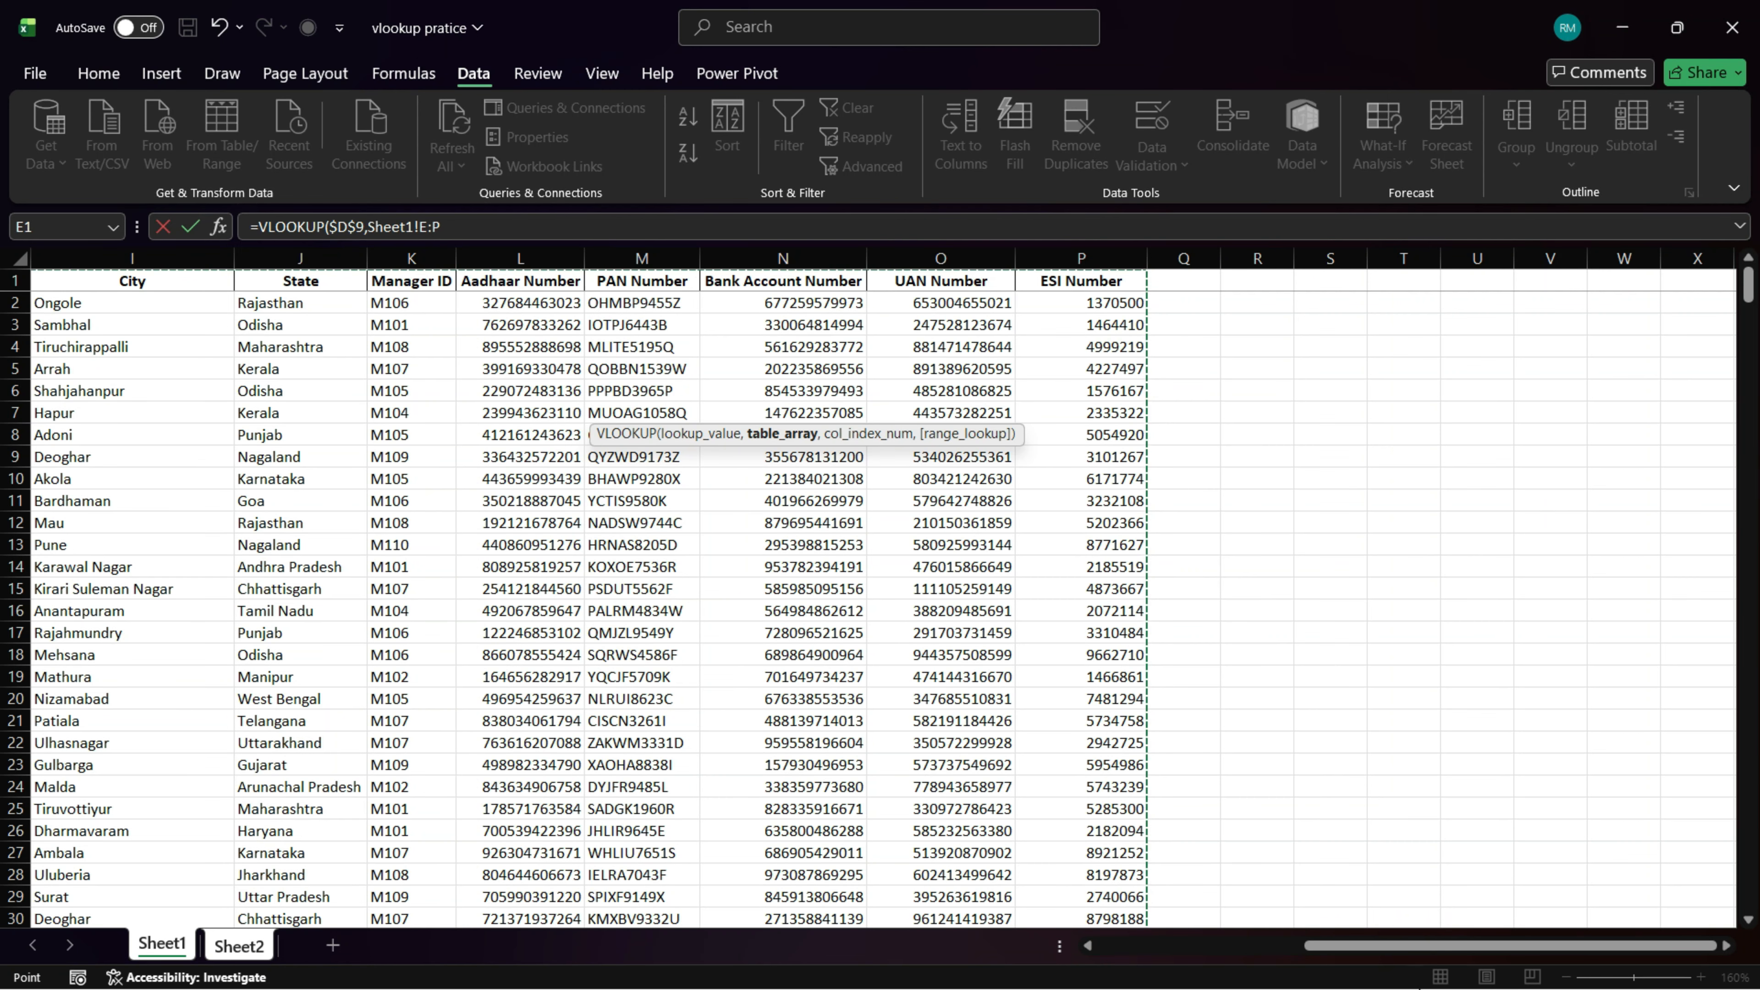
pyautogui.moveTo(1428, 957); pyautogui.dragTo(1200, 963)
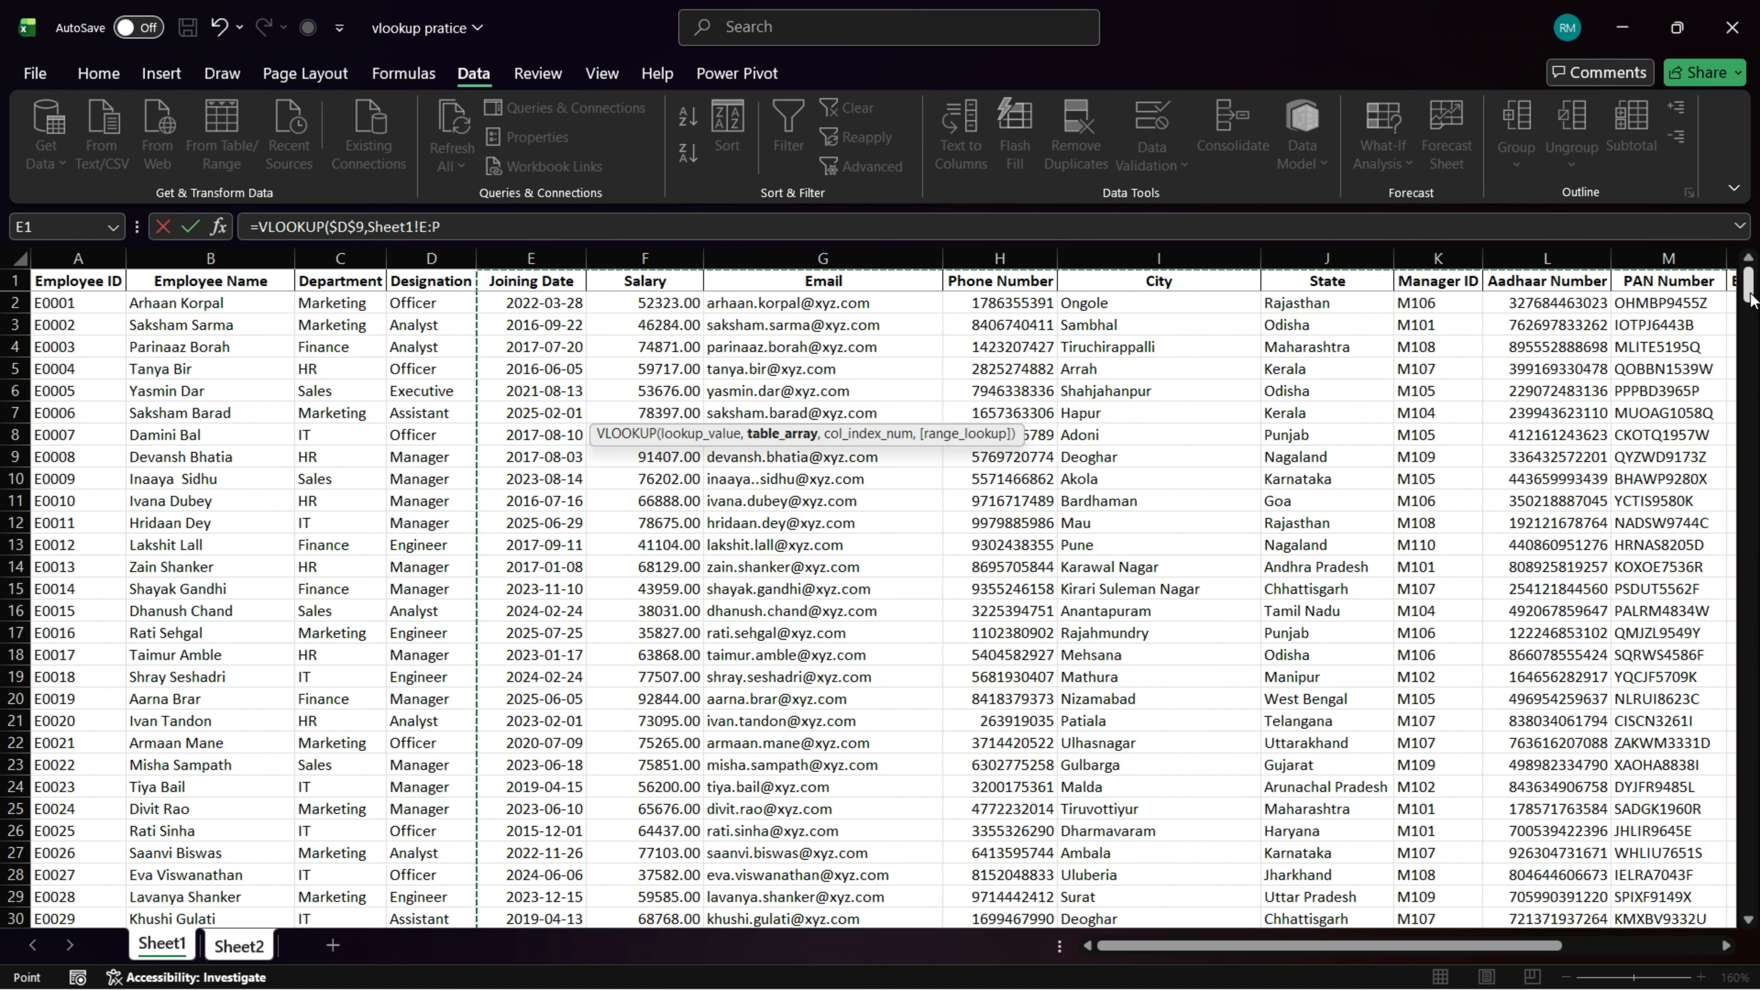
pyautogui.moveTo(1751, 298); pyautogui.dragTo(1747, 893)
pyautogui.scroll(-5, 1257, 676)
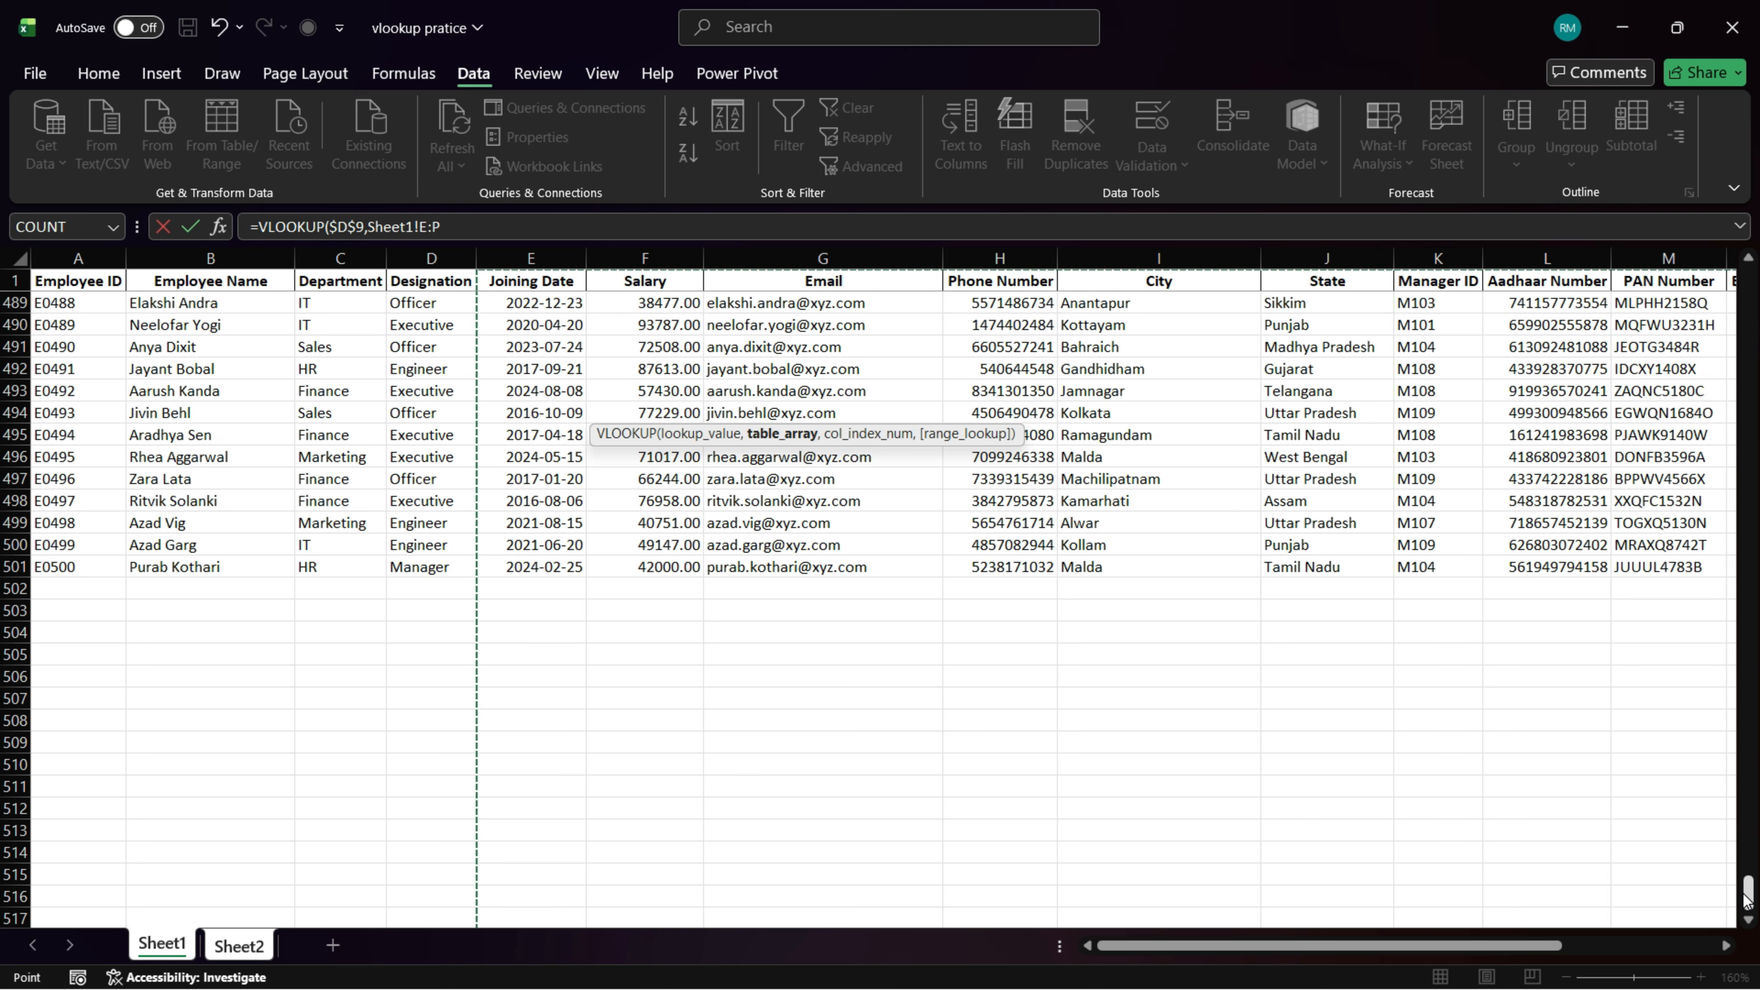
pyautogui.moveTo(1748, 901); pyautogui.dragTo(1743, 898)
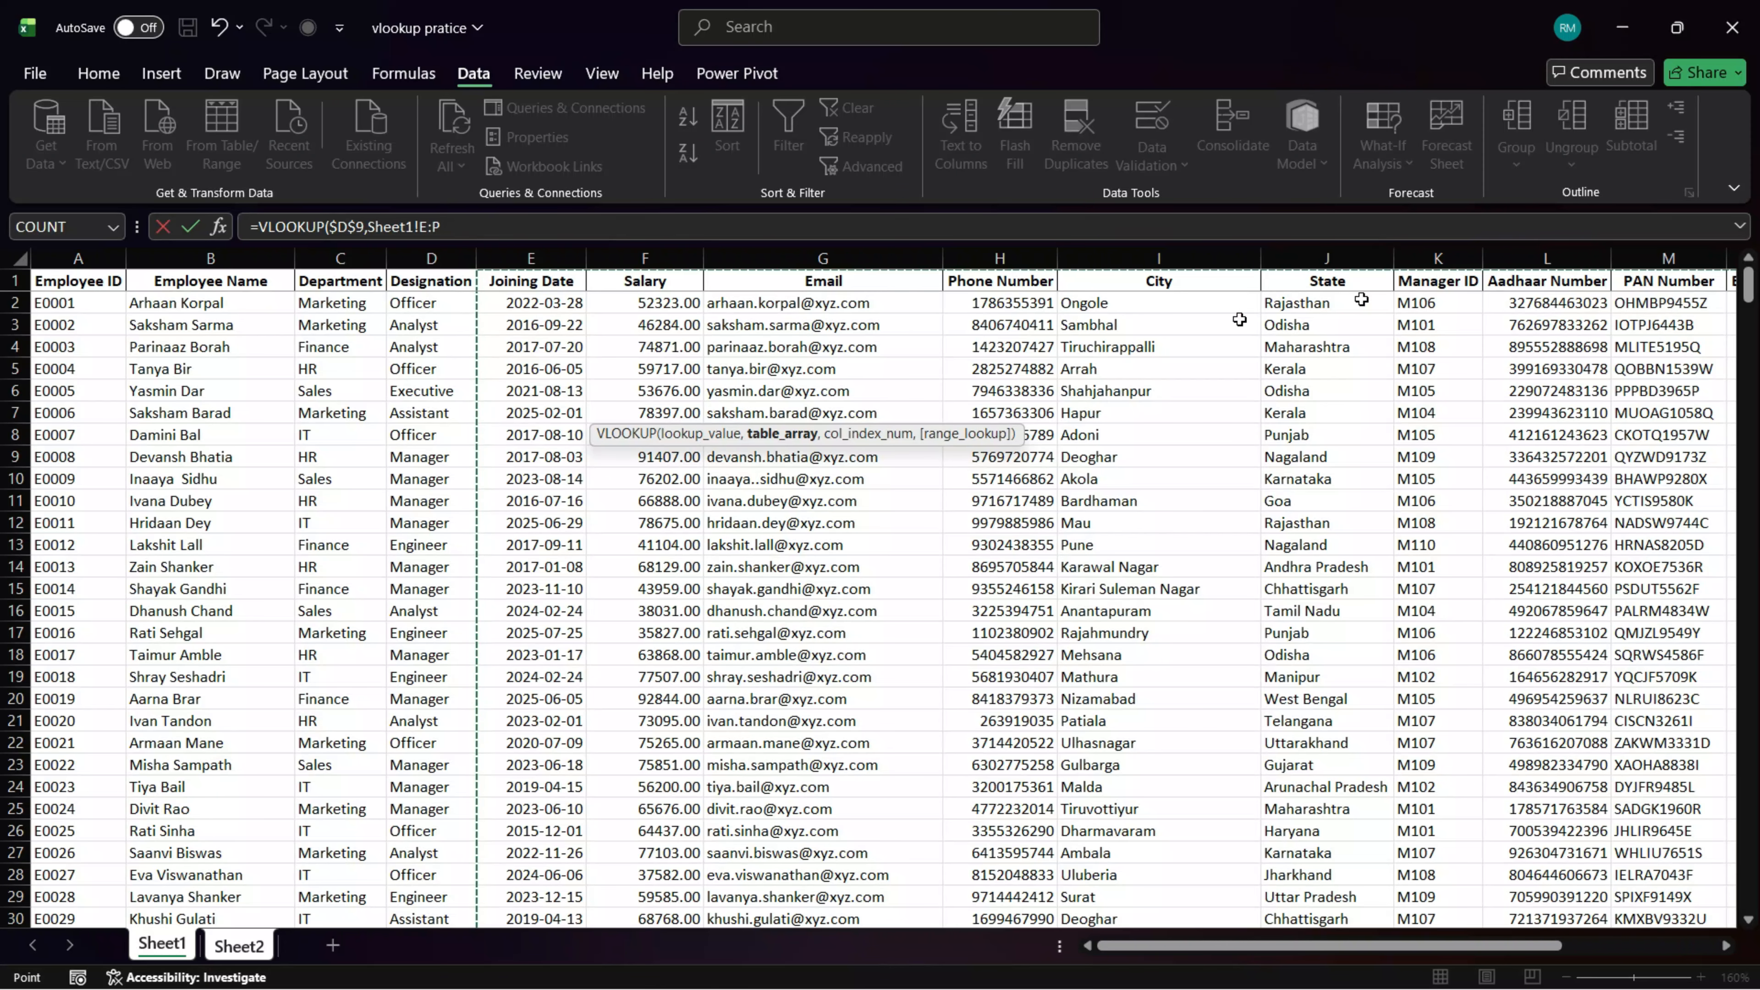
# Step: Set the VLOOKUP table array to whole columns Sheet1!A:P and continue to the column index argument
pyautogui.click(64, 257)
pyautogui.moveTo(64, 256); pyautogui.dragTo(822, 297)
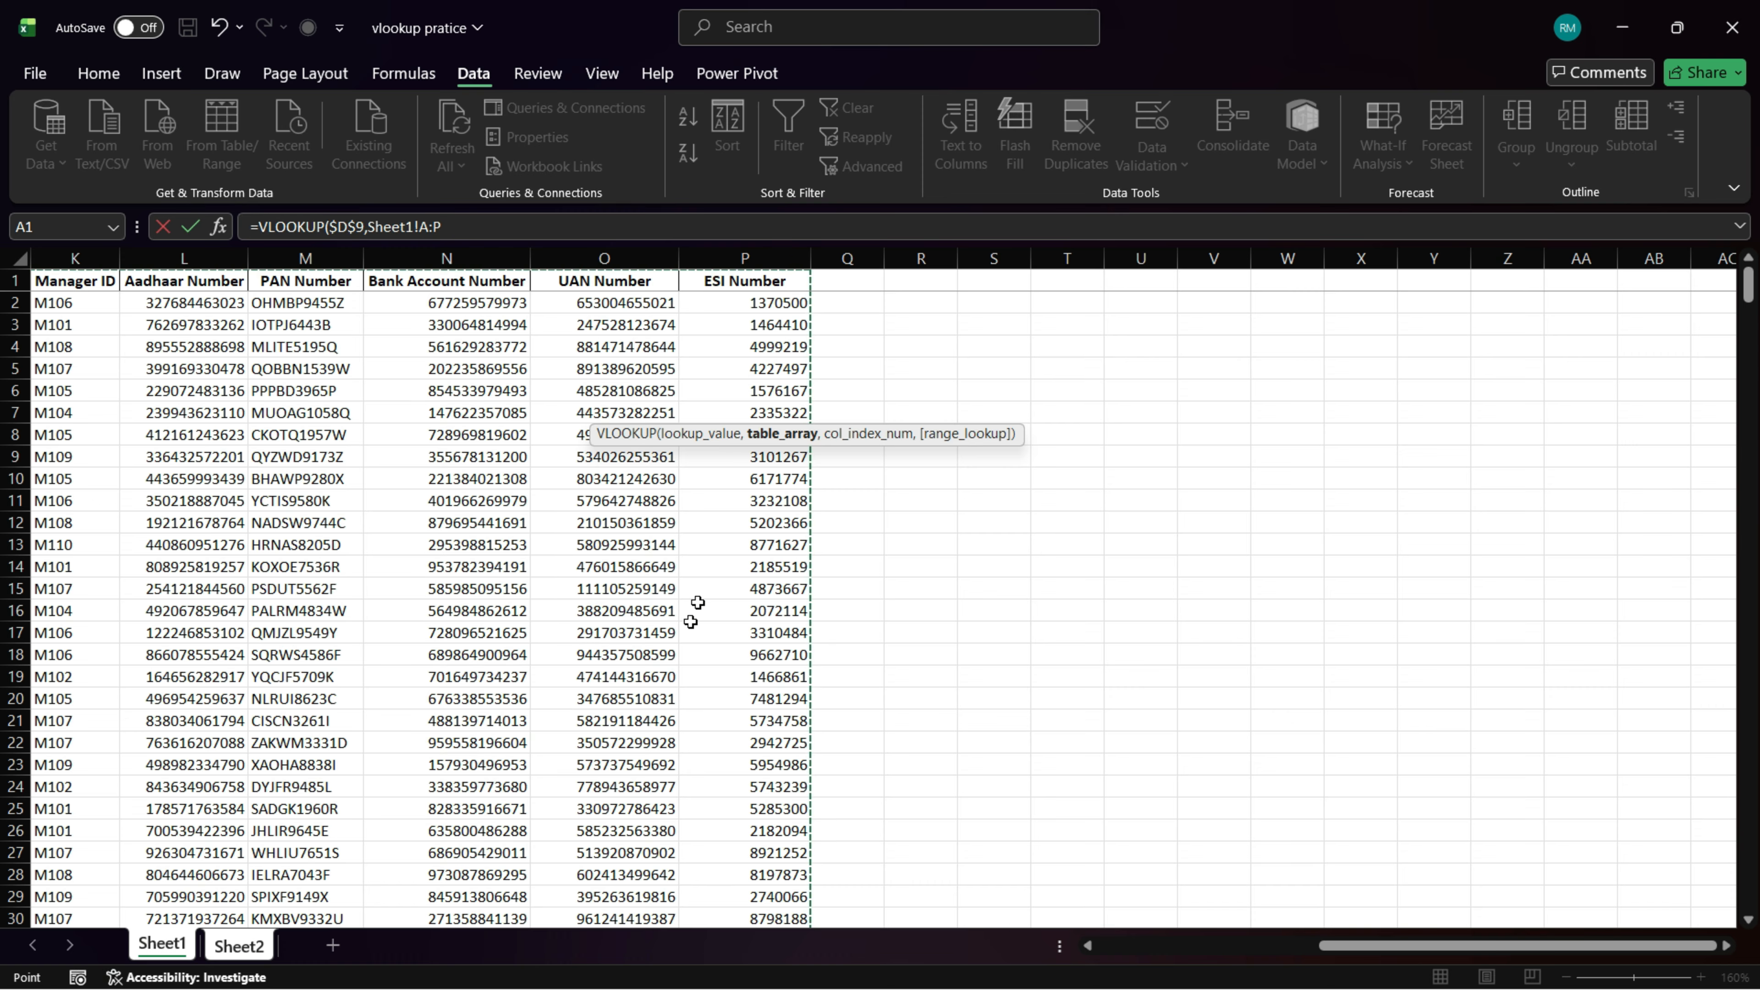
pyautogui.click(448, 226)
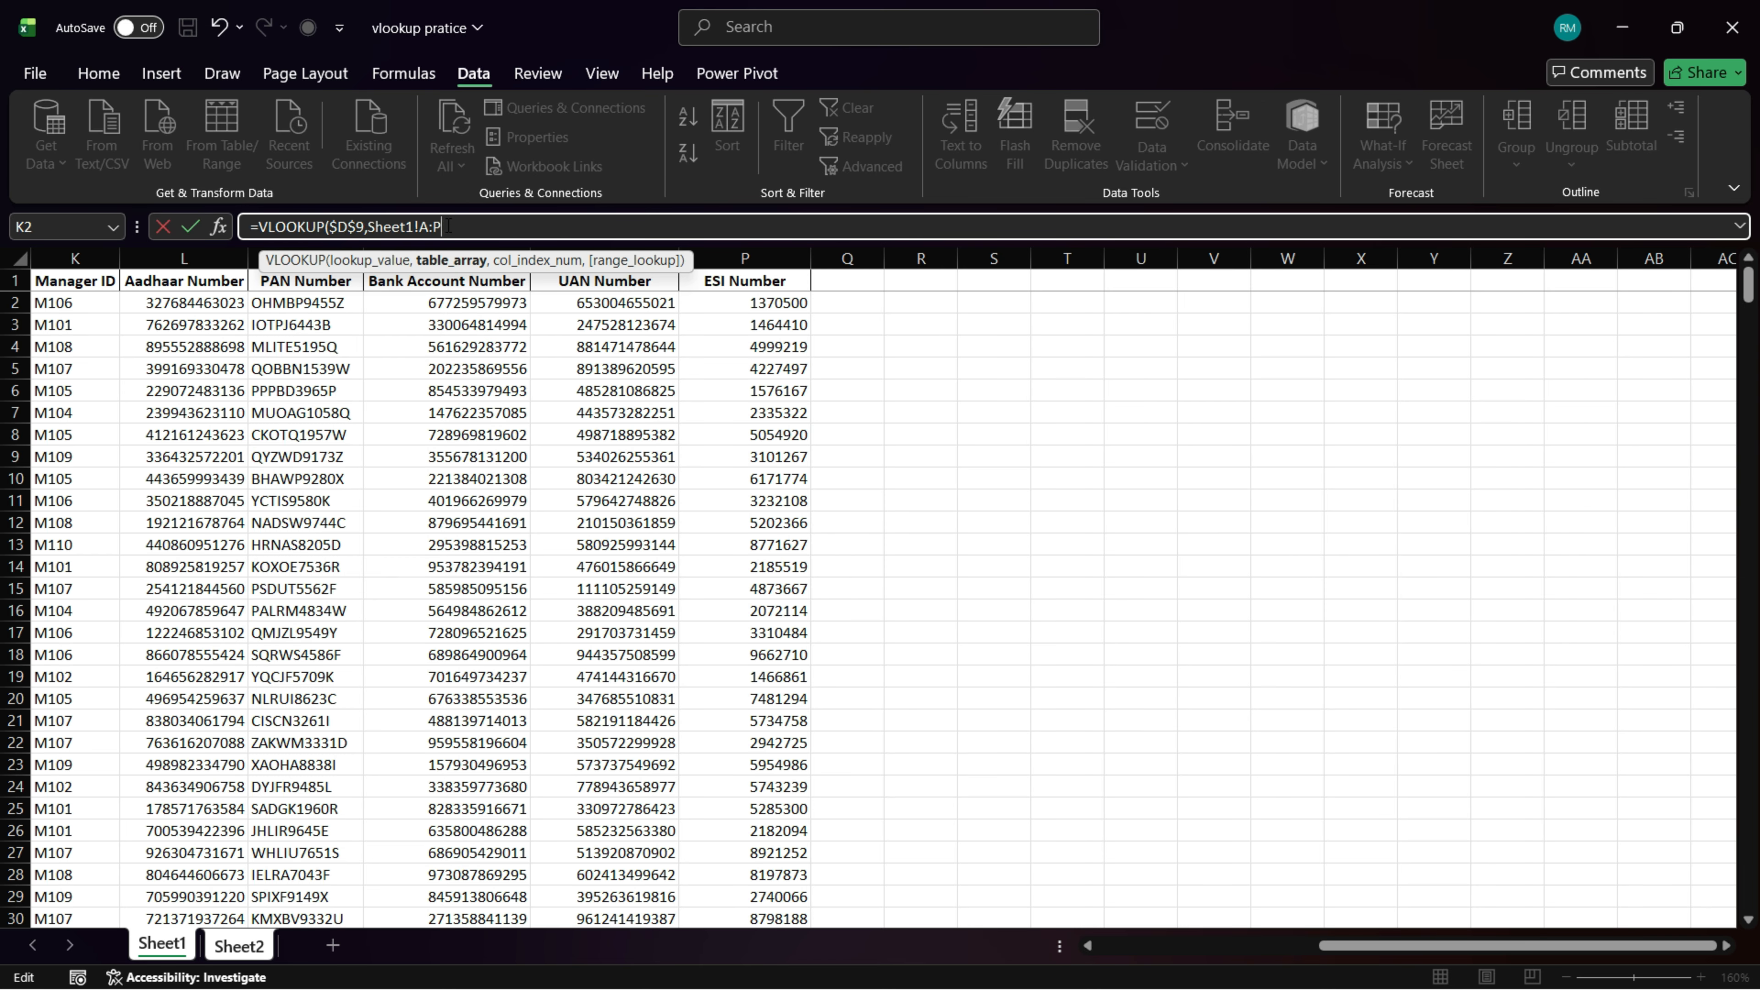
pyautogui.write(',')
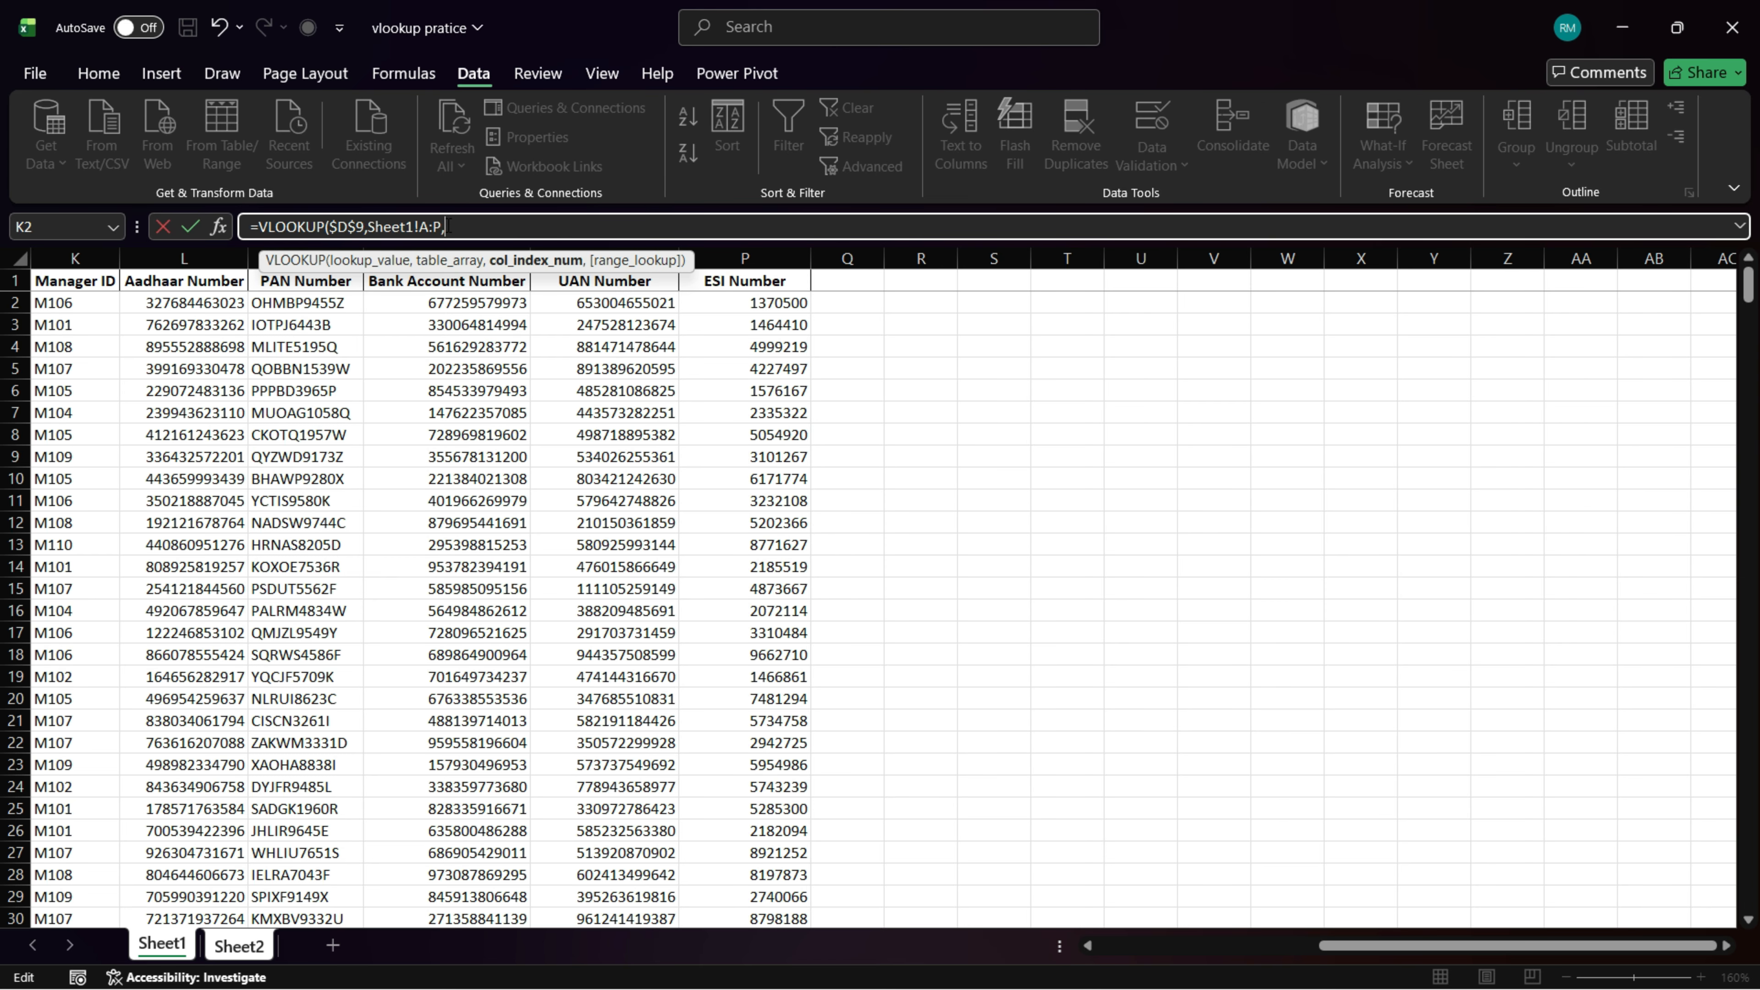
# Step: Abandon the unfinished VLOOKUP formula and clear the entry in cell D10 on Sheet2
pyautogui.hotkey('ctrl', 'pagedown')
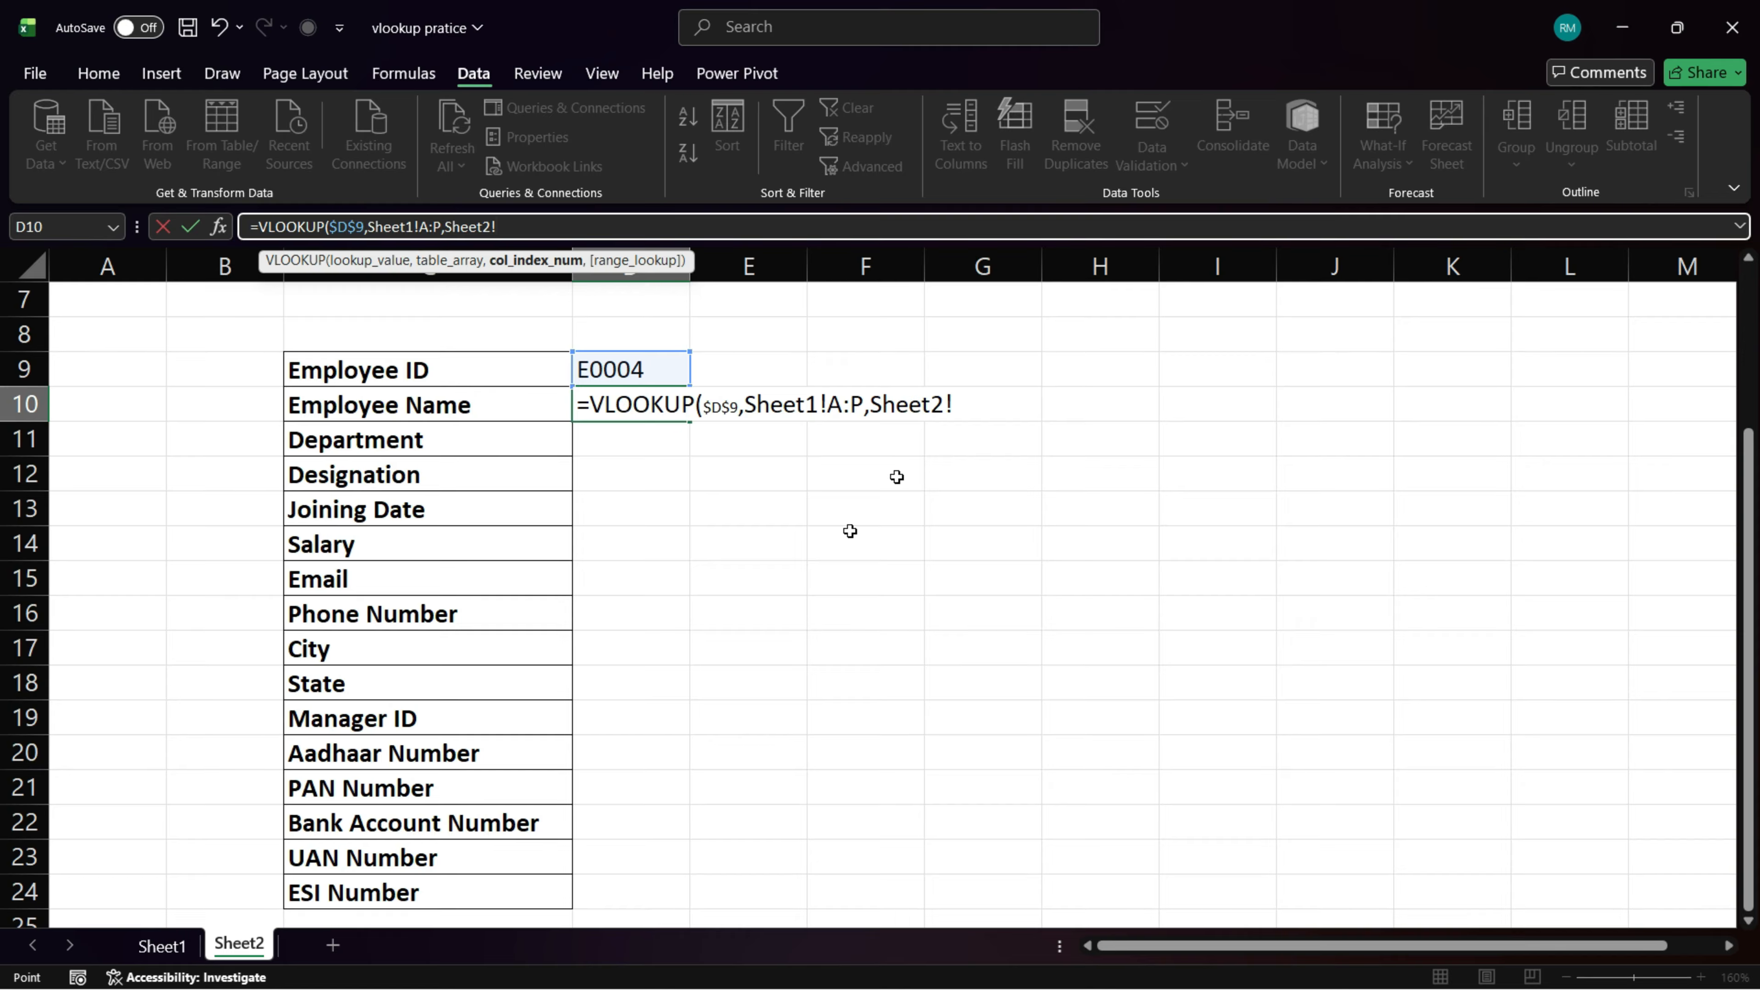
pyautogui.click(160, 947)
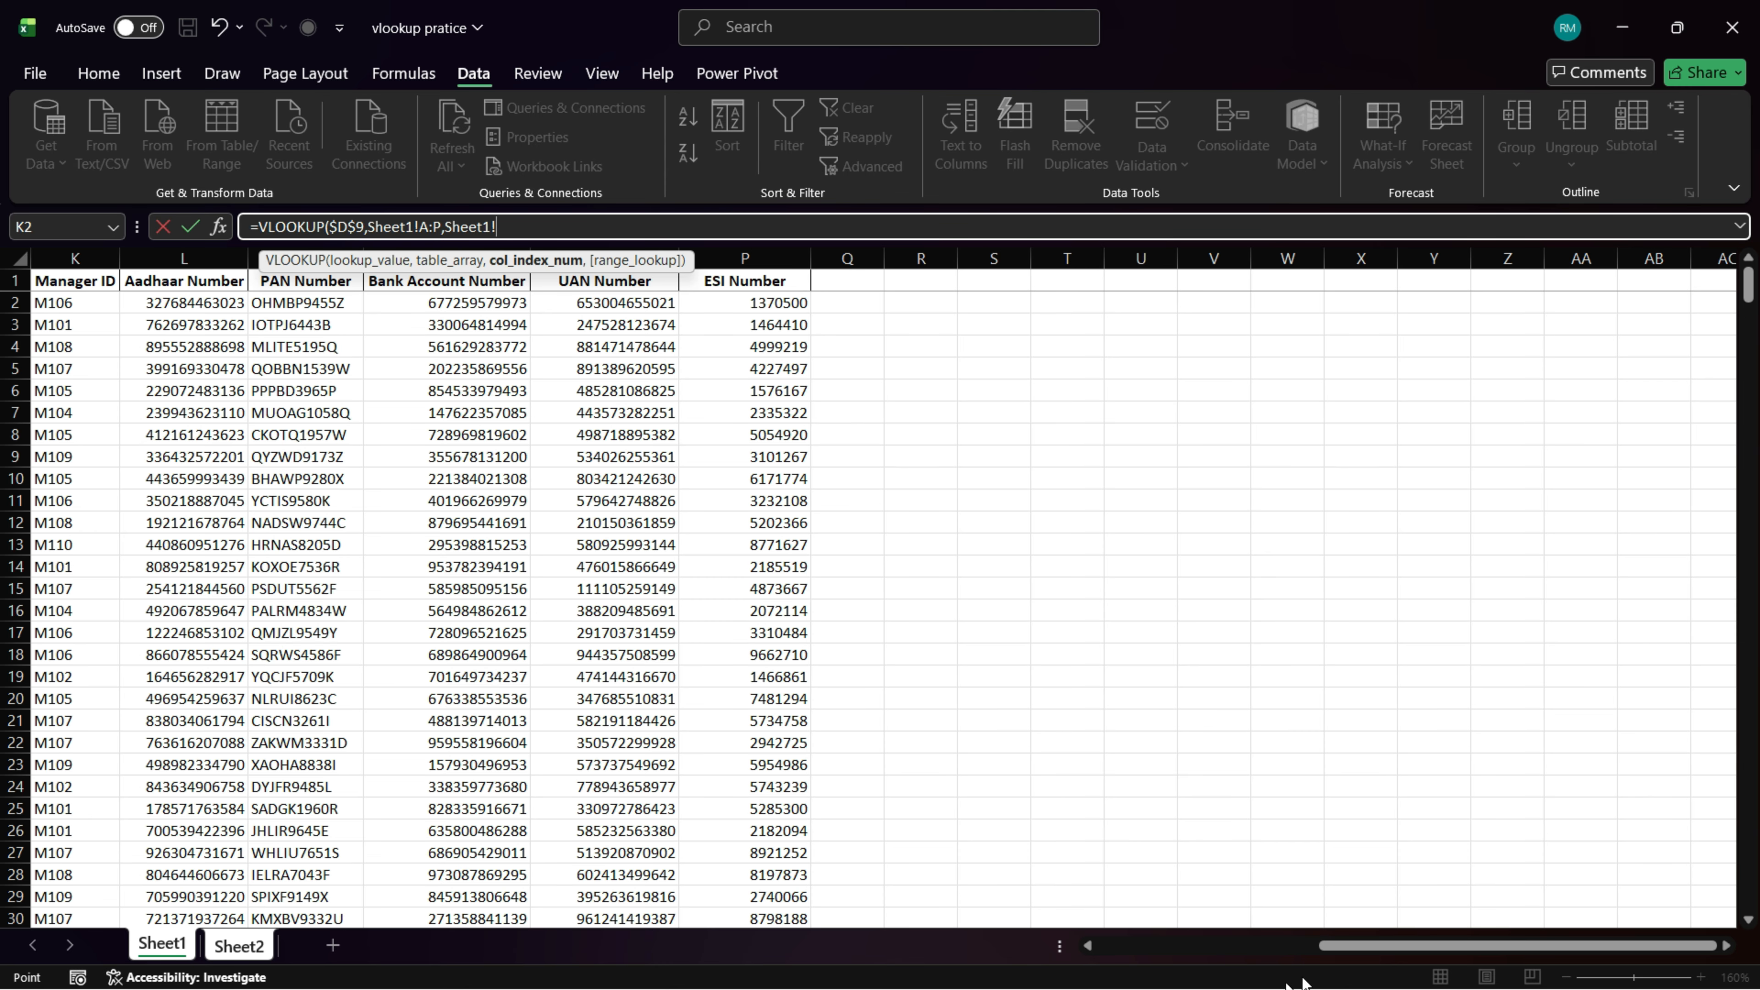
pyautogui.moveTo(1433, 946); pyautogui.dragTo(1181, 960)
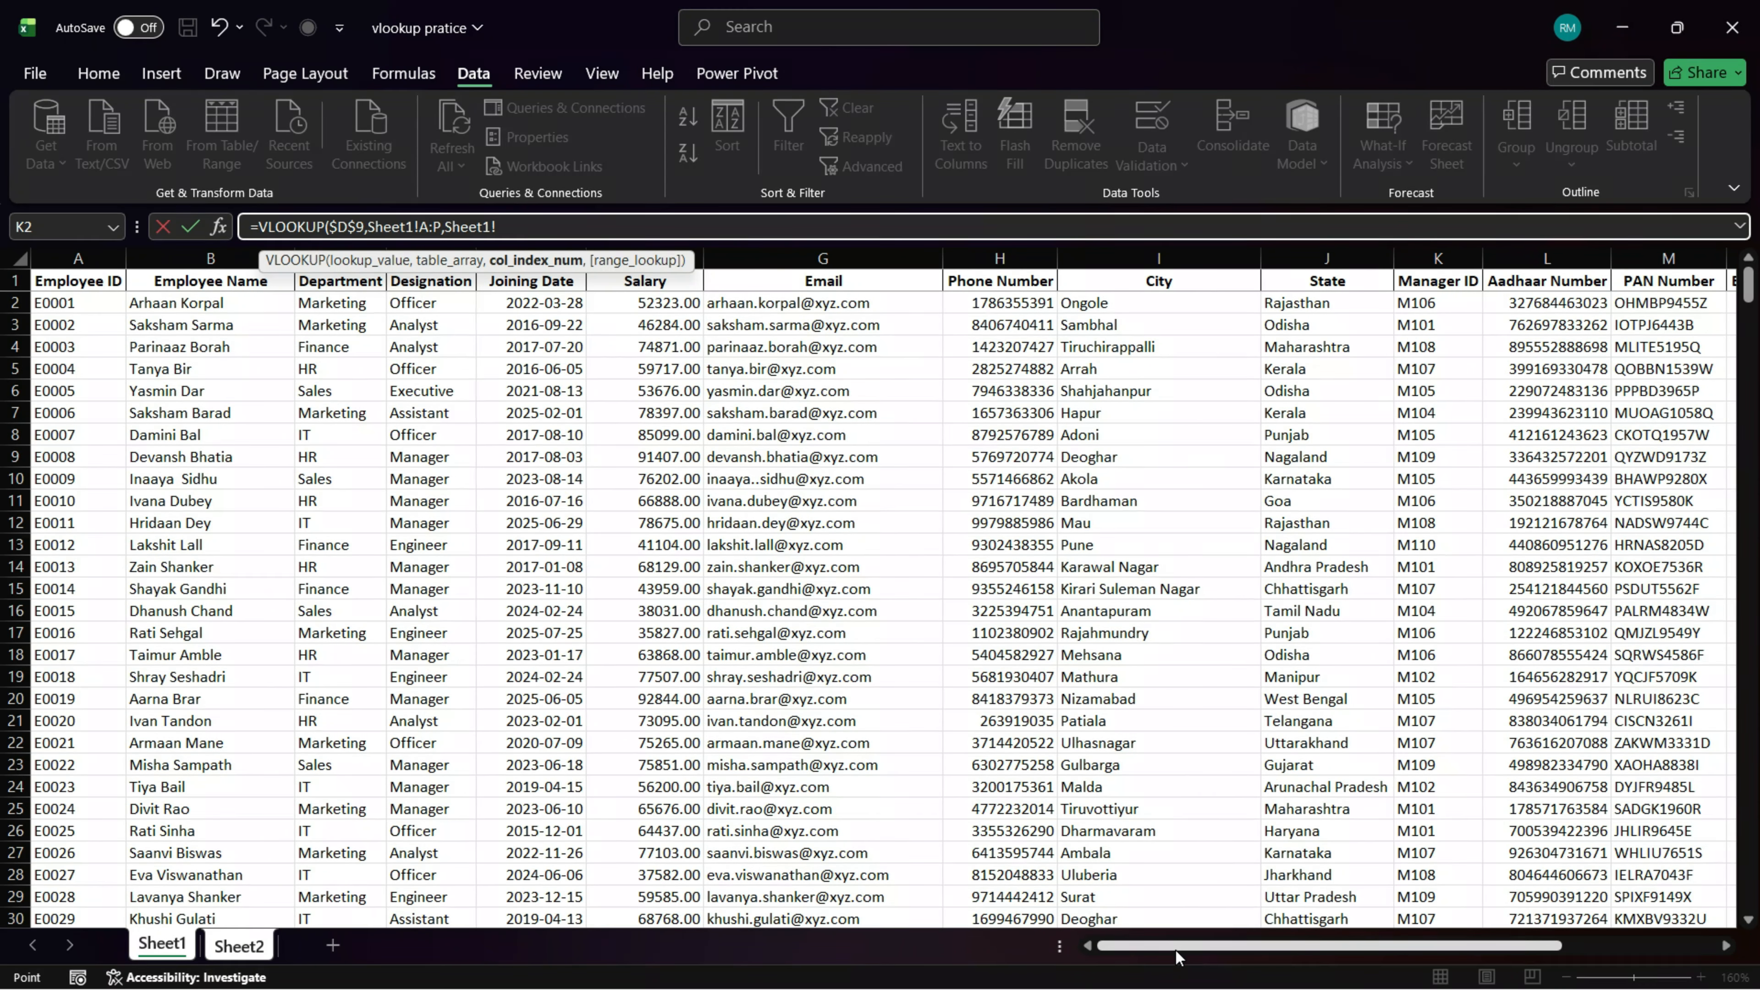
pyautogui.click(512, 226)
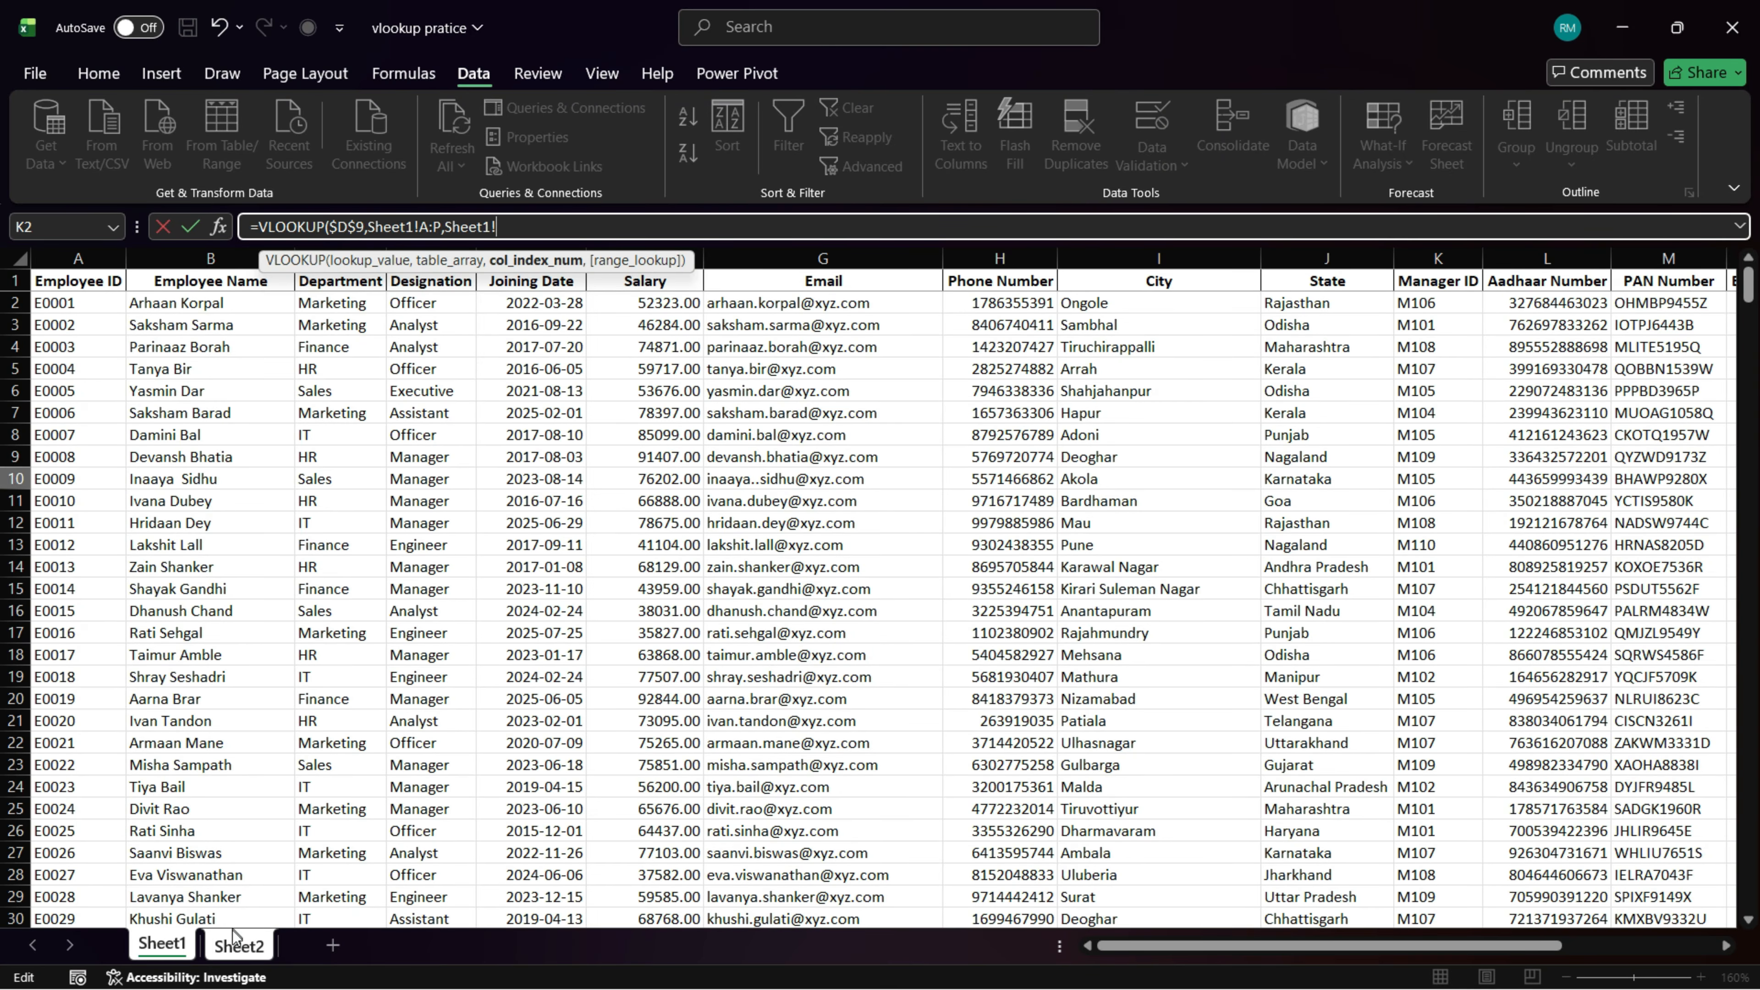
pyautogui.click(610, 406)
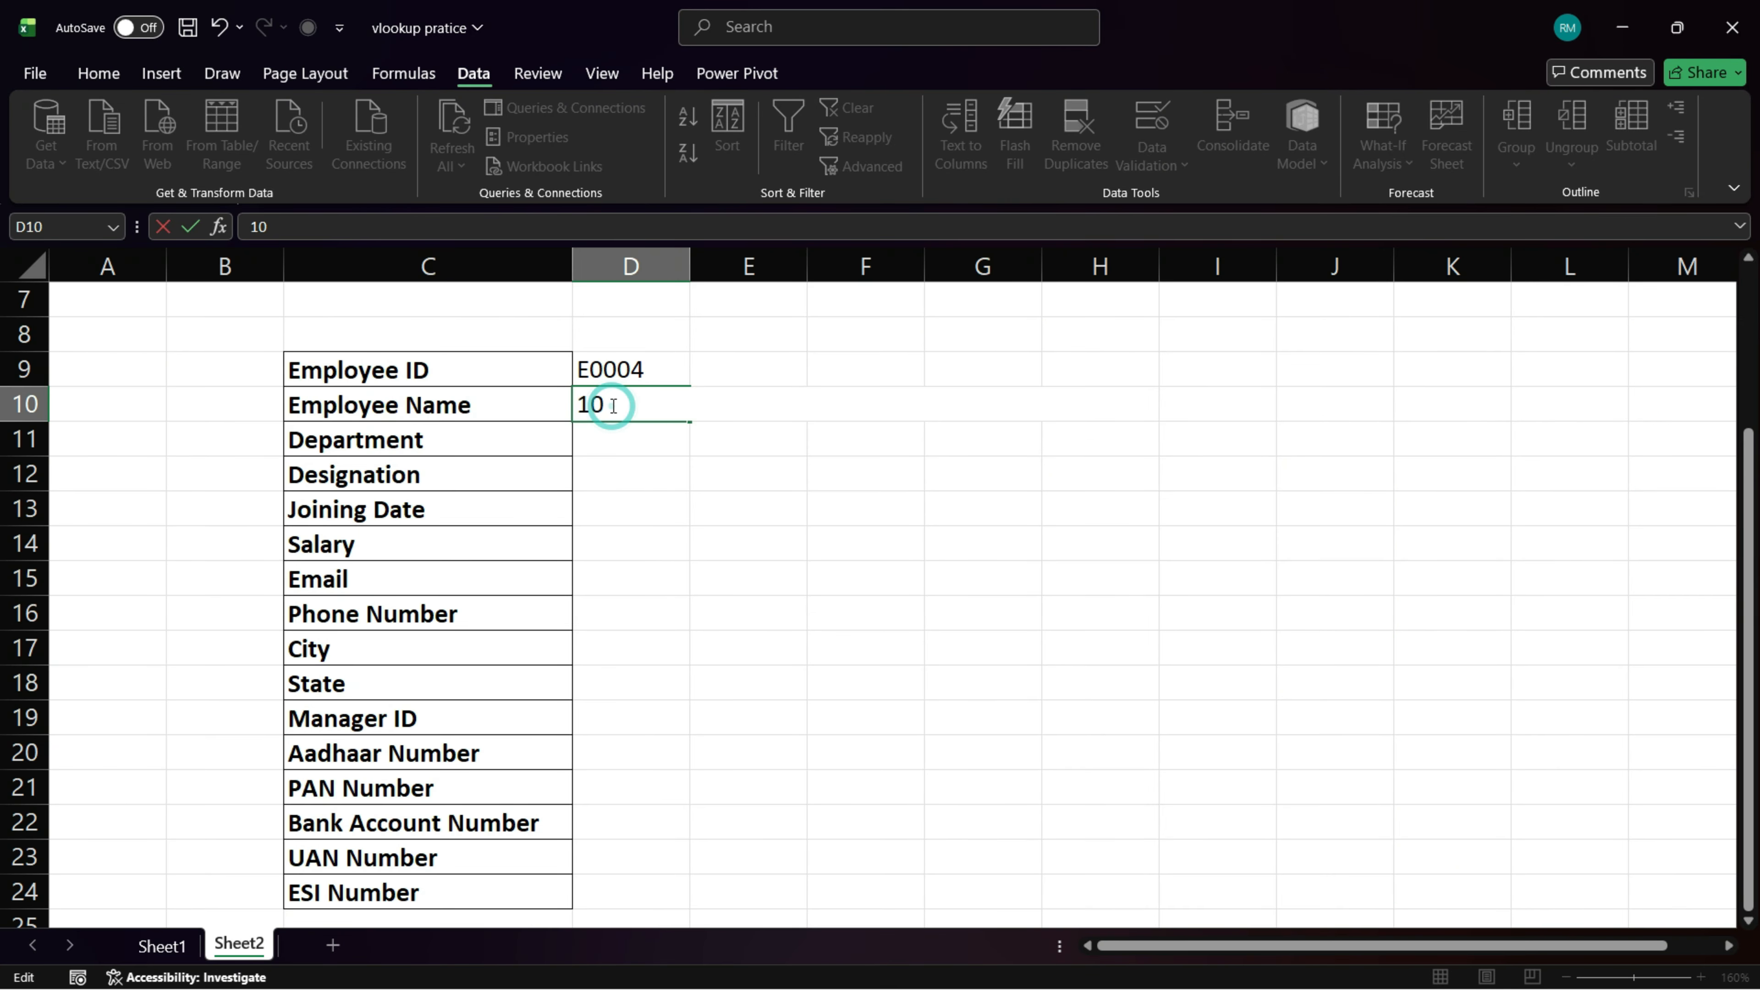
pyautogui.press('BackSpace')
pyautogui.press('BackSpace')
# Step: Select columns A to P of the employee data on Sheet1
pyautogui.click(161, 945)
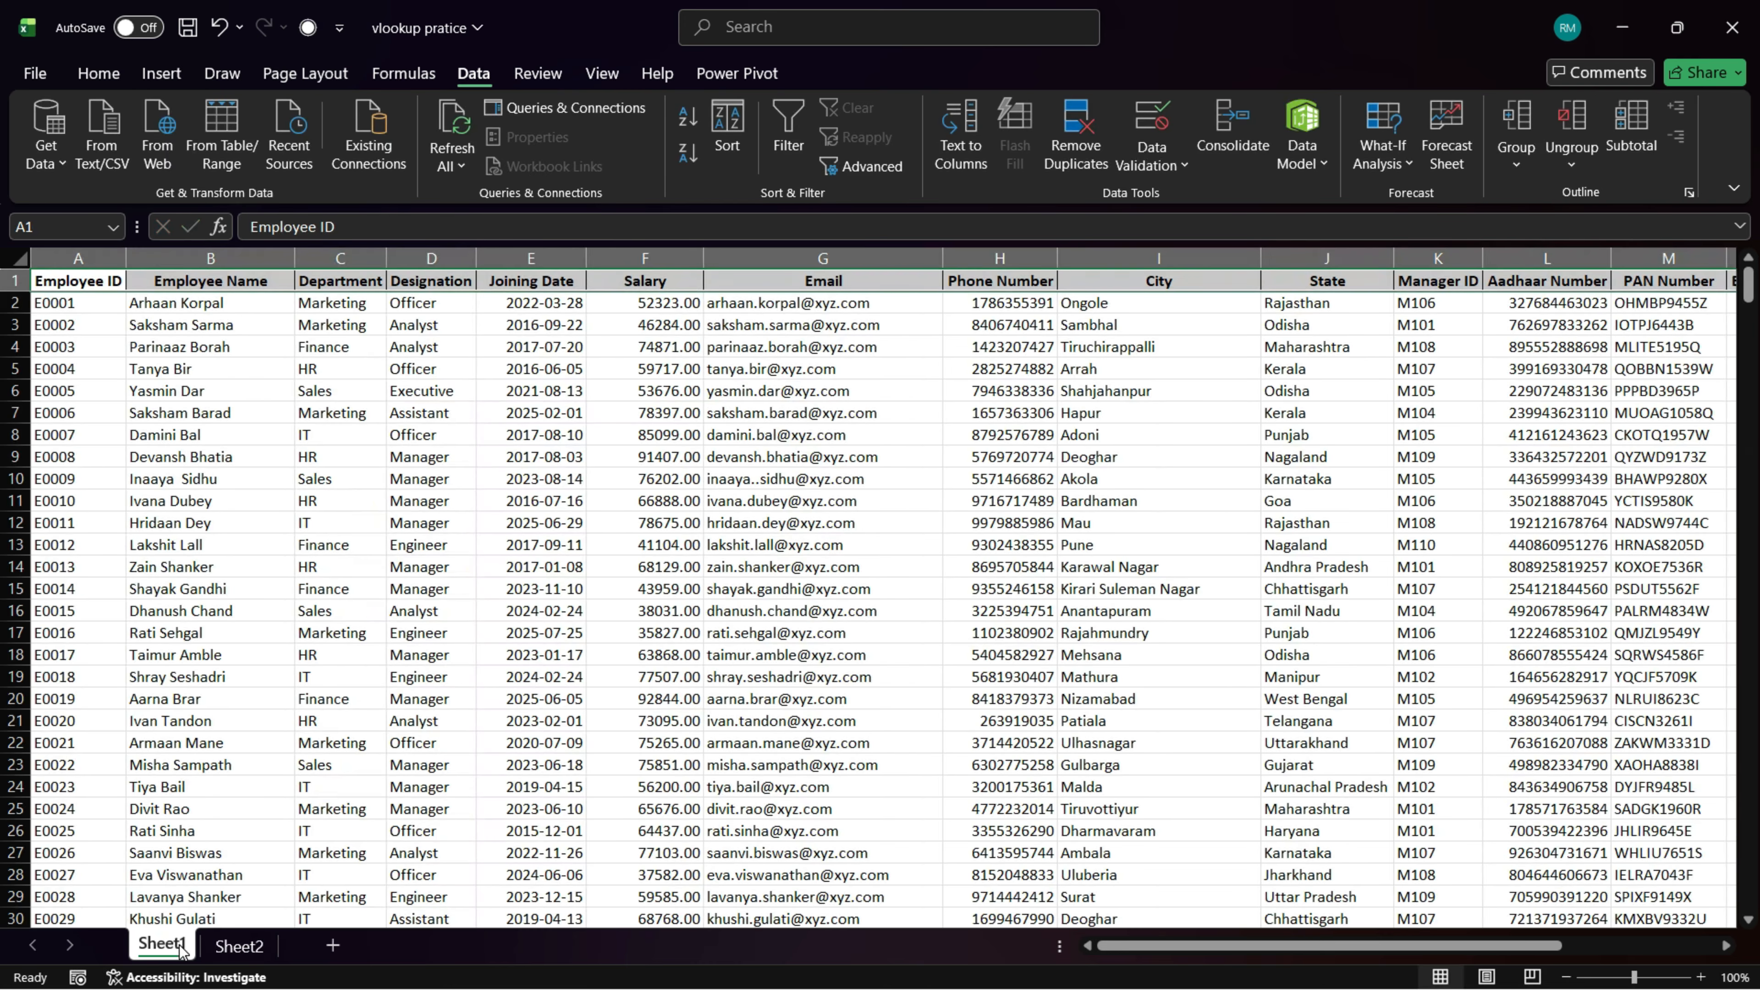
pyautogui.scroll(-1, 627, 581)
pyautogui.scroll(1, 627, 581)
pyautogui.click(67, 258)
pyautogui.moveTo(68, 258); pyautogui.dragTo(831, 335)
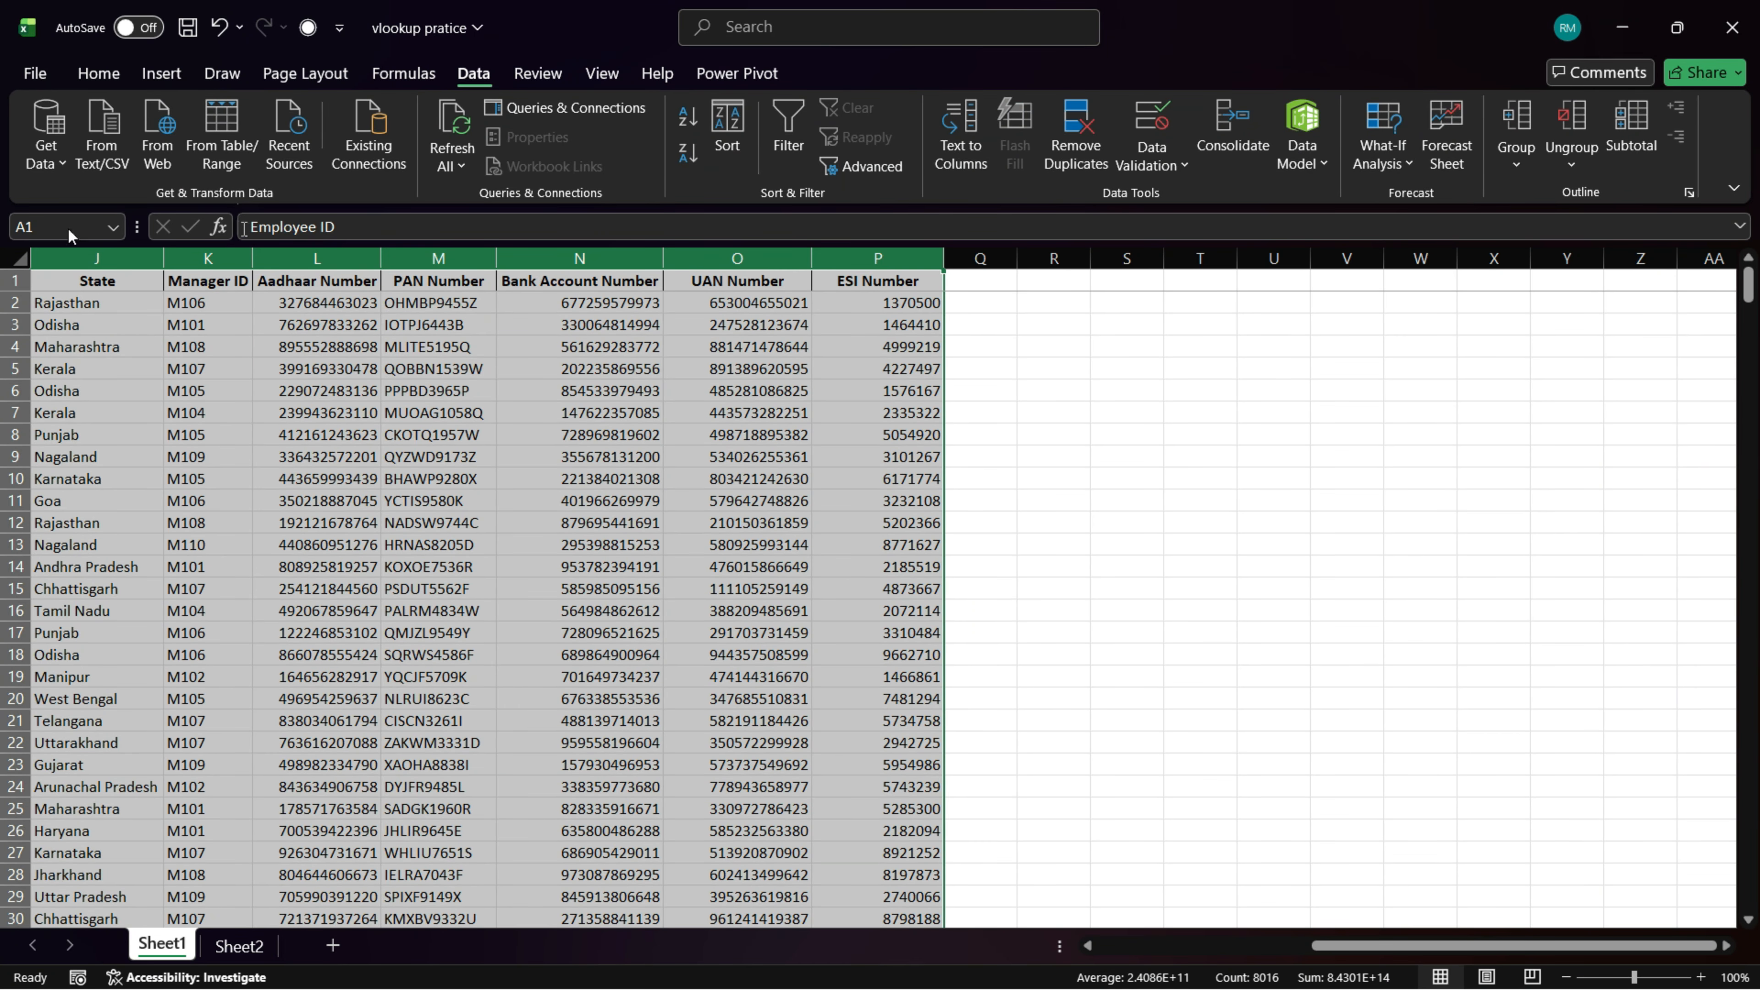
pyautogui.click(38, 224)
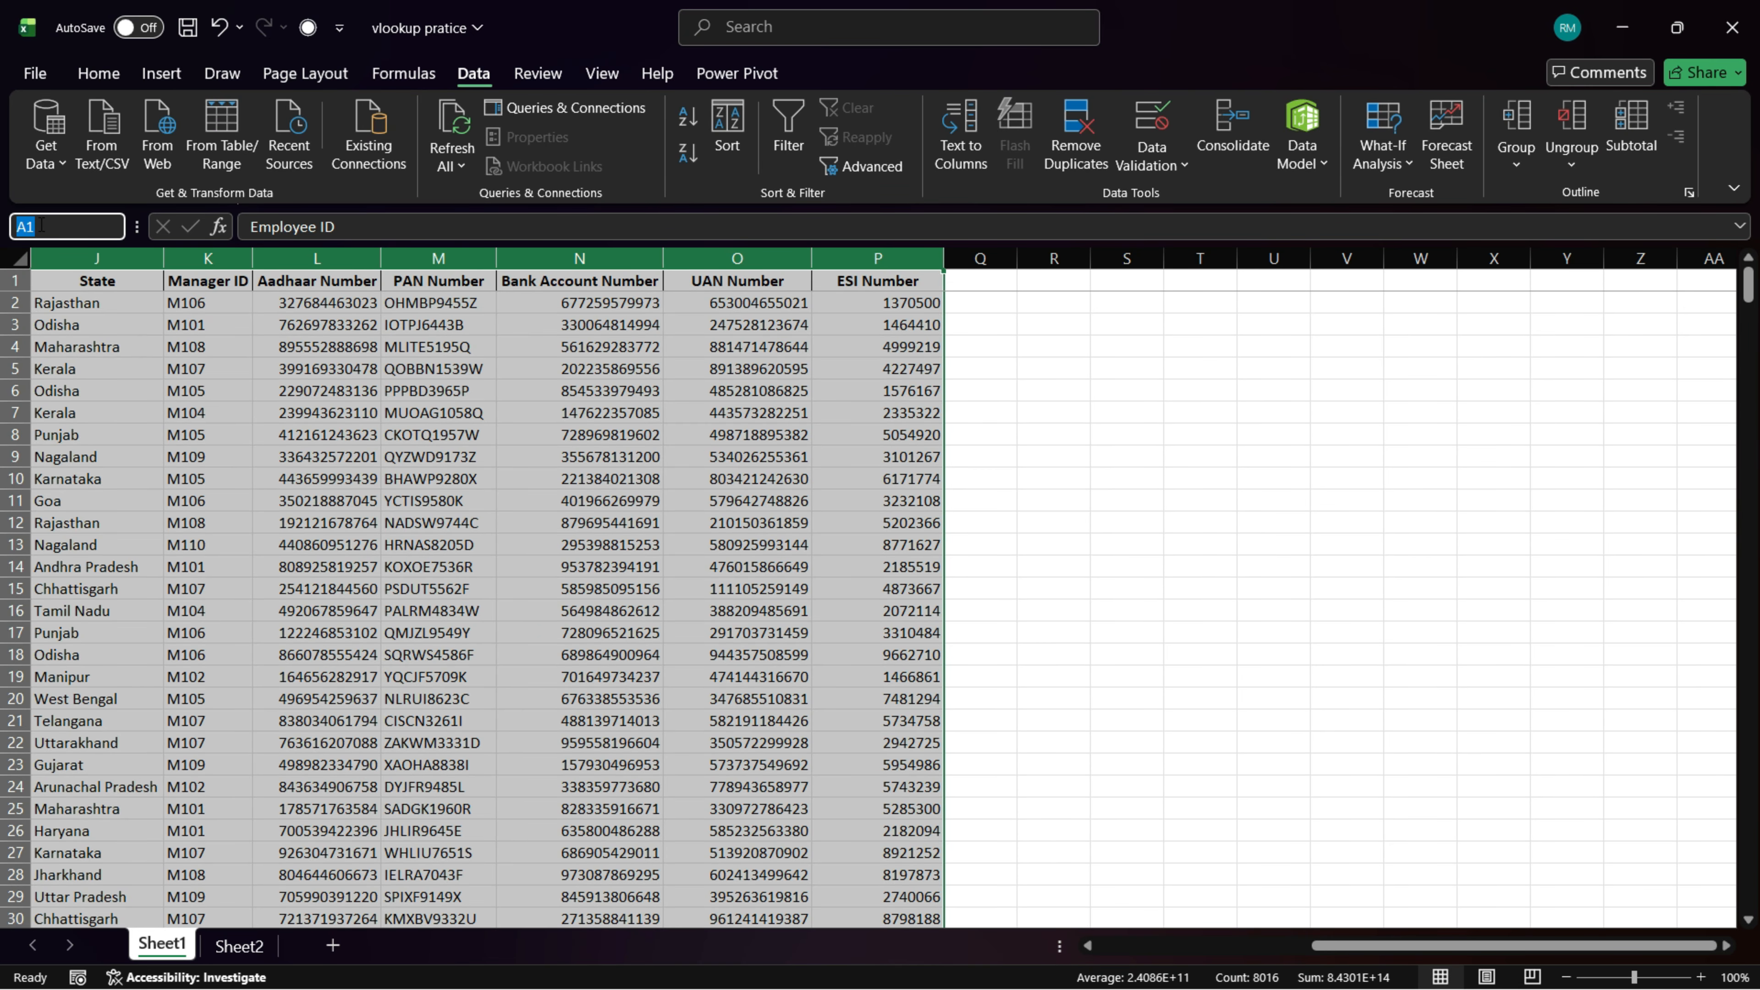
pyautogui.press('BackSpace')
pyautogui.write('Employee')
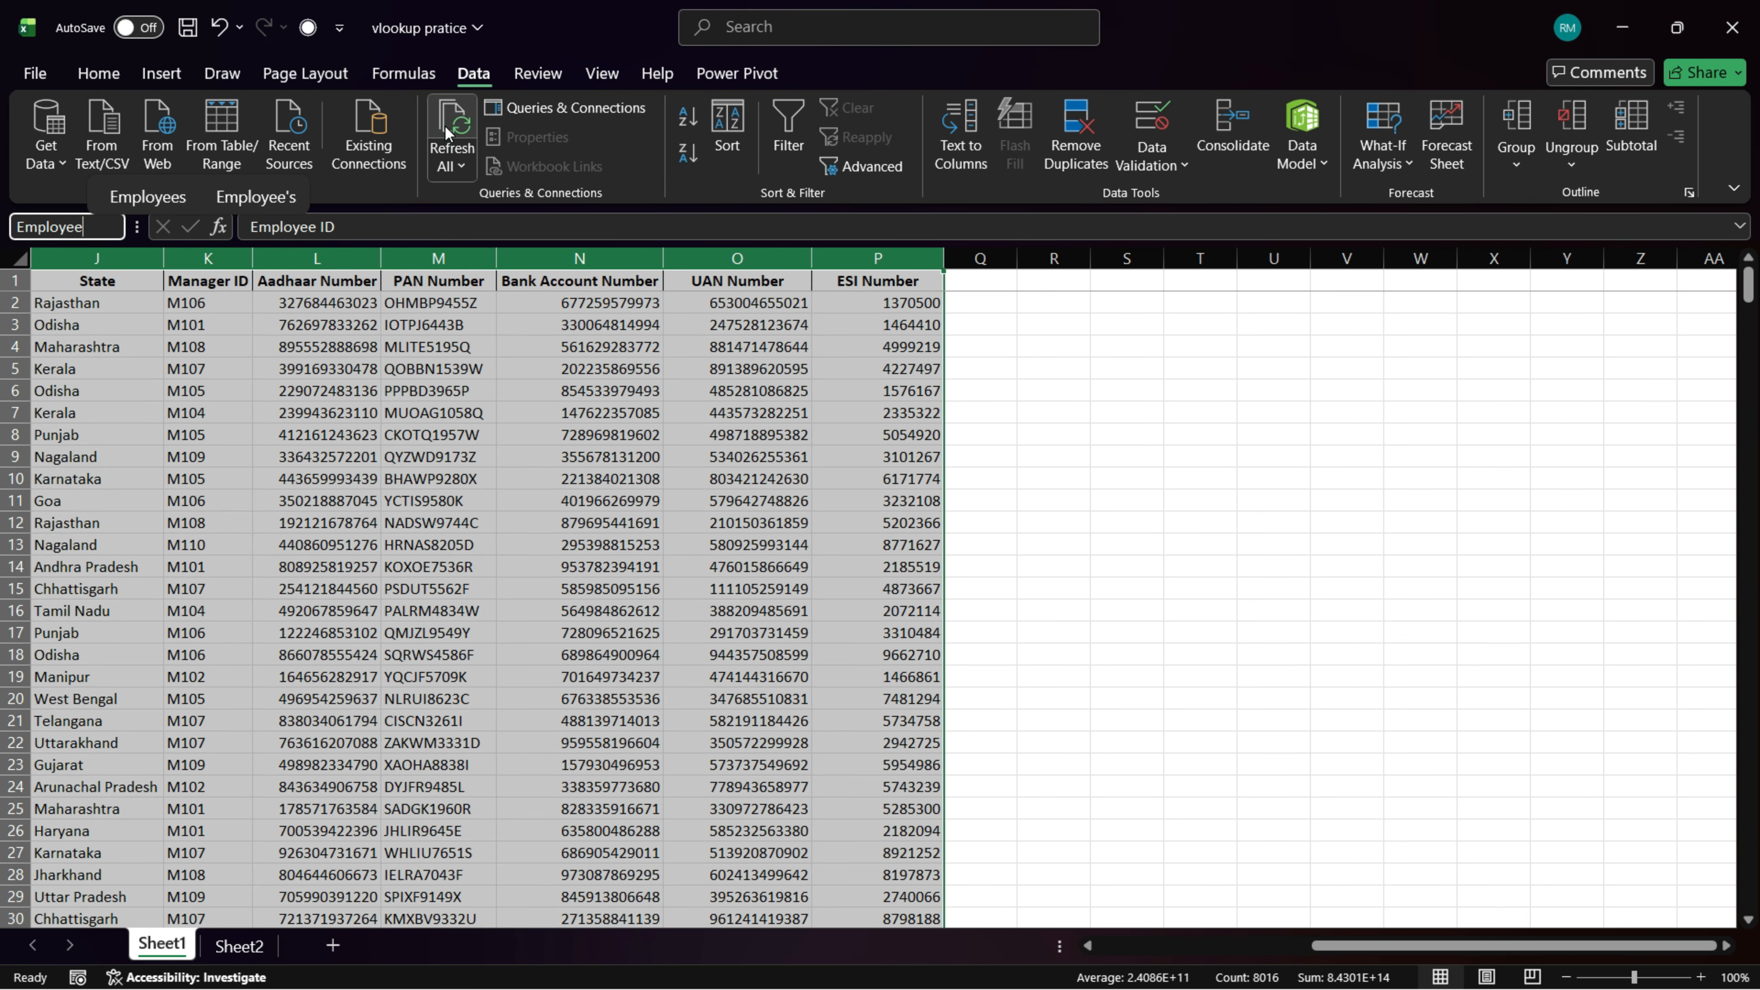
# Step: Define a workbook-scoped name Employee in the Name Manager that refers to =Sheet1!$A:$P
pyautogui.click(402, 74)
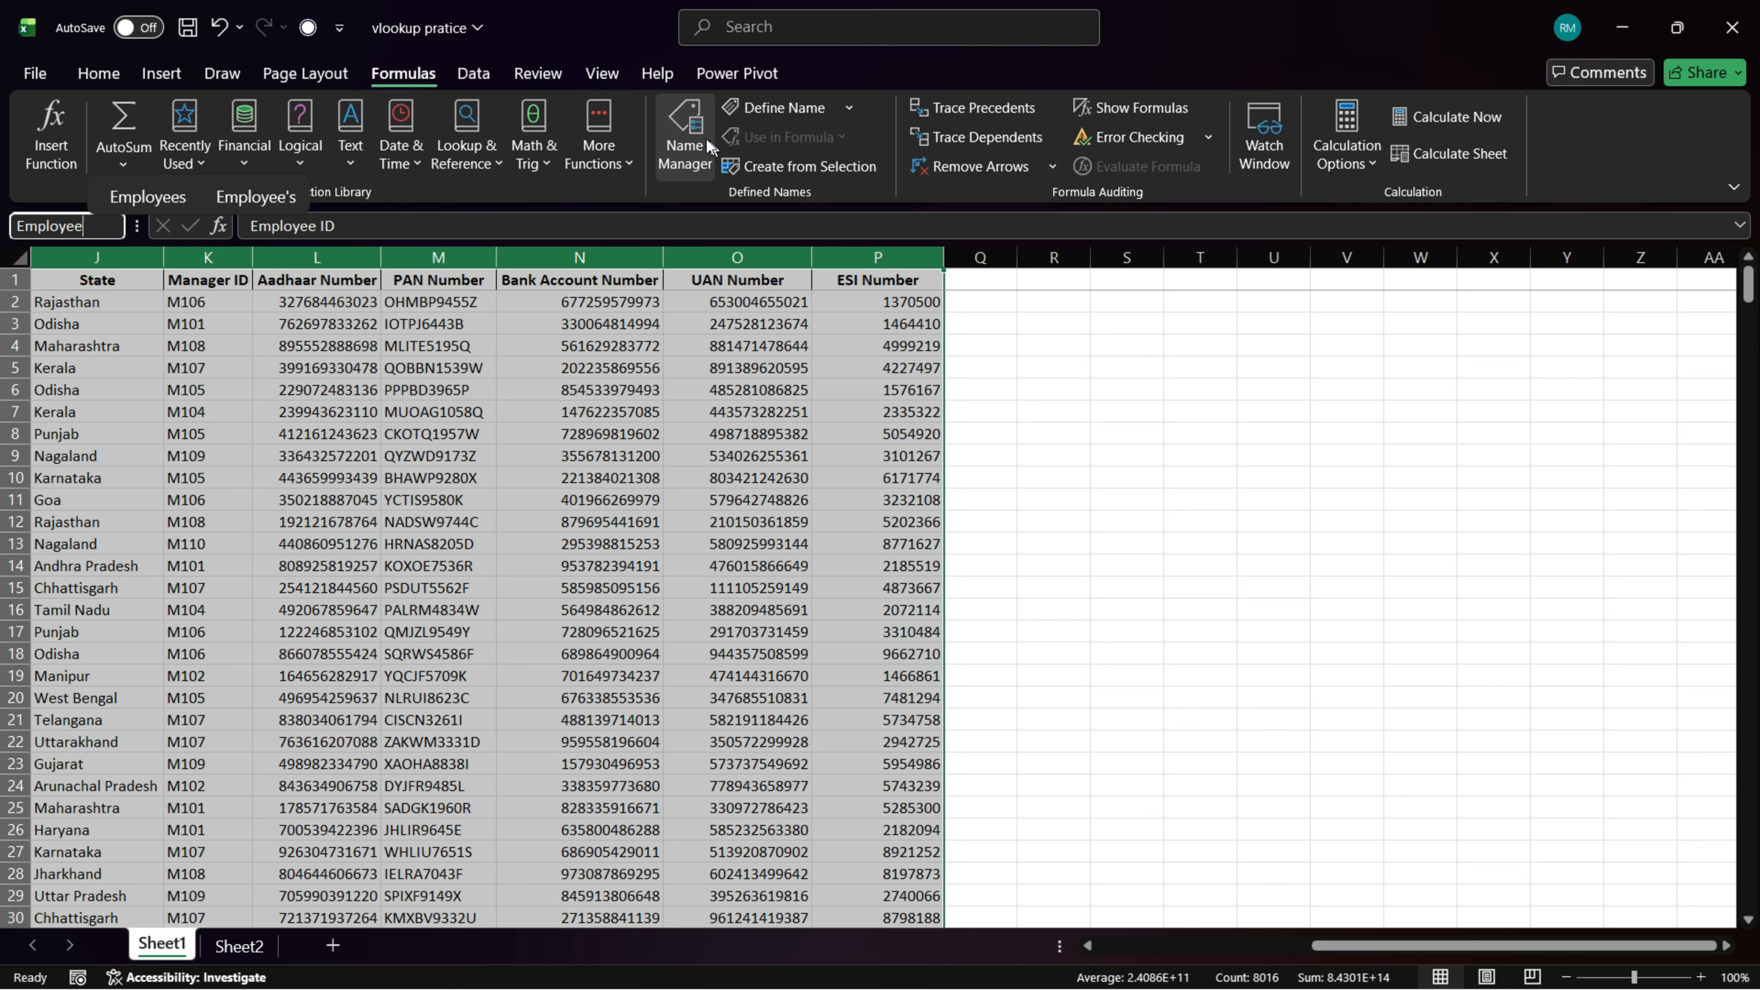
pyautogui.click(682, 137)
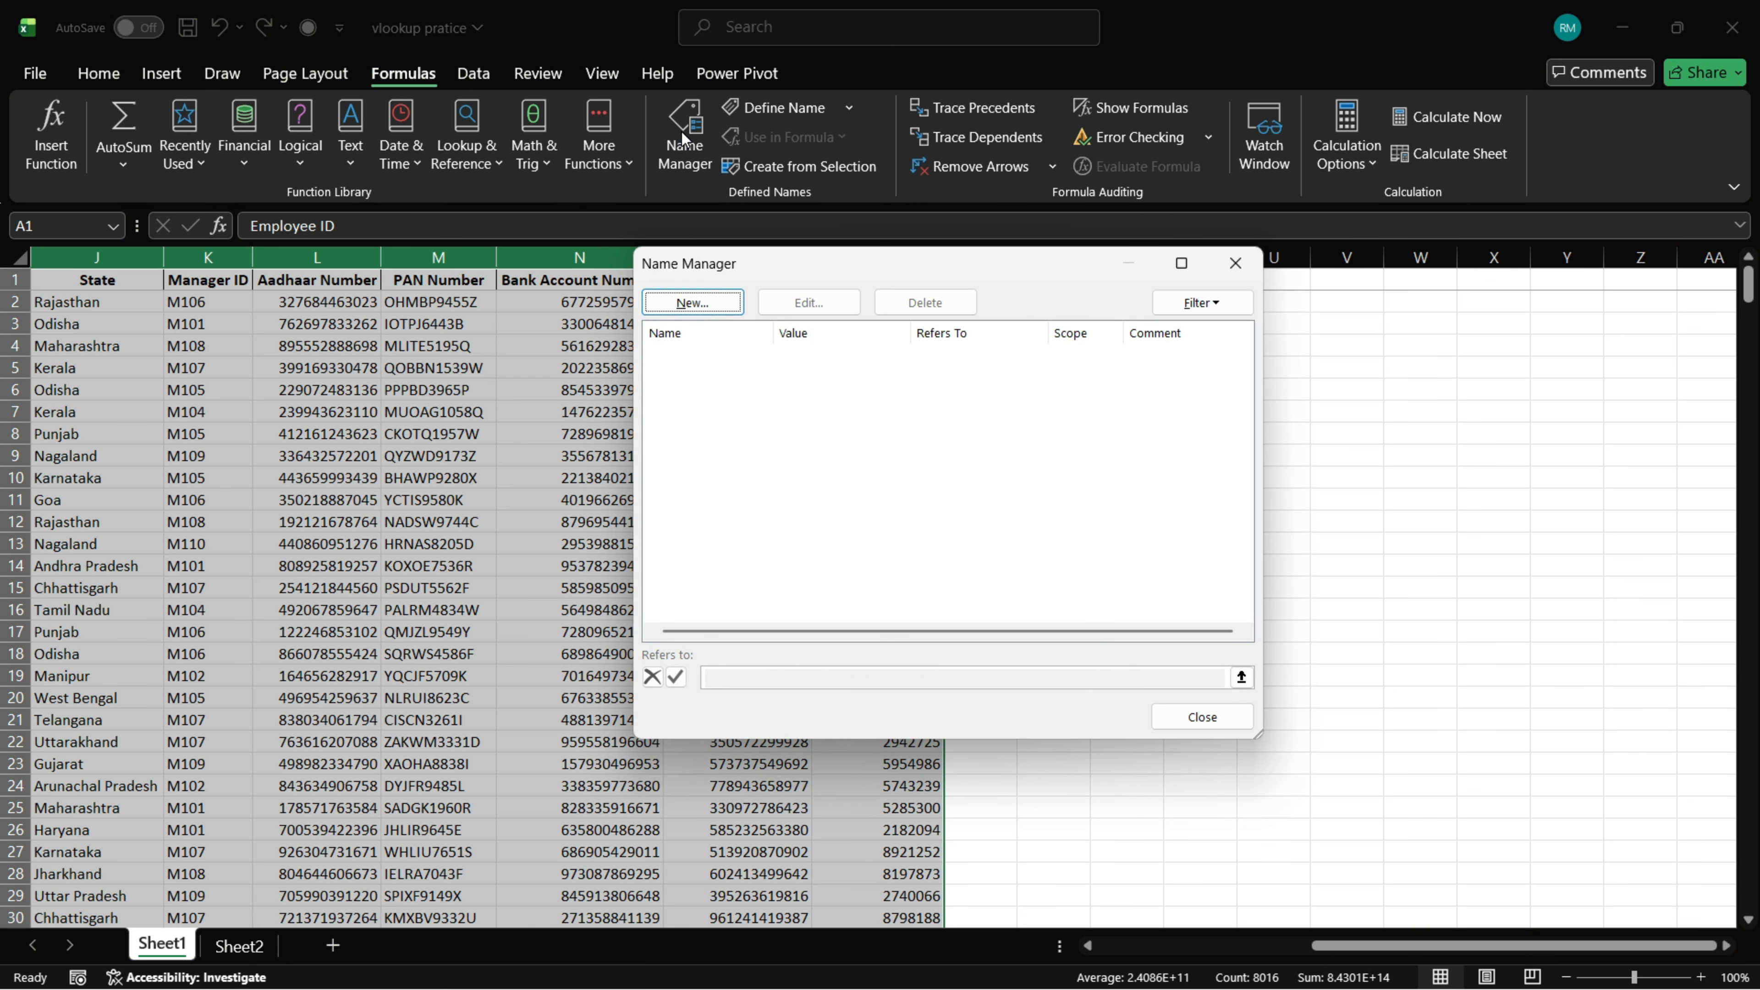
pyautogui.click(716, 300)
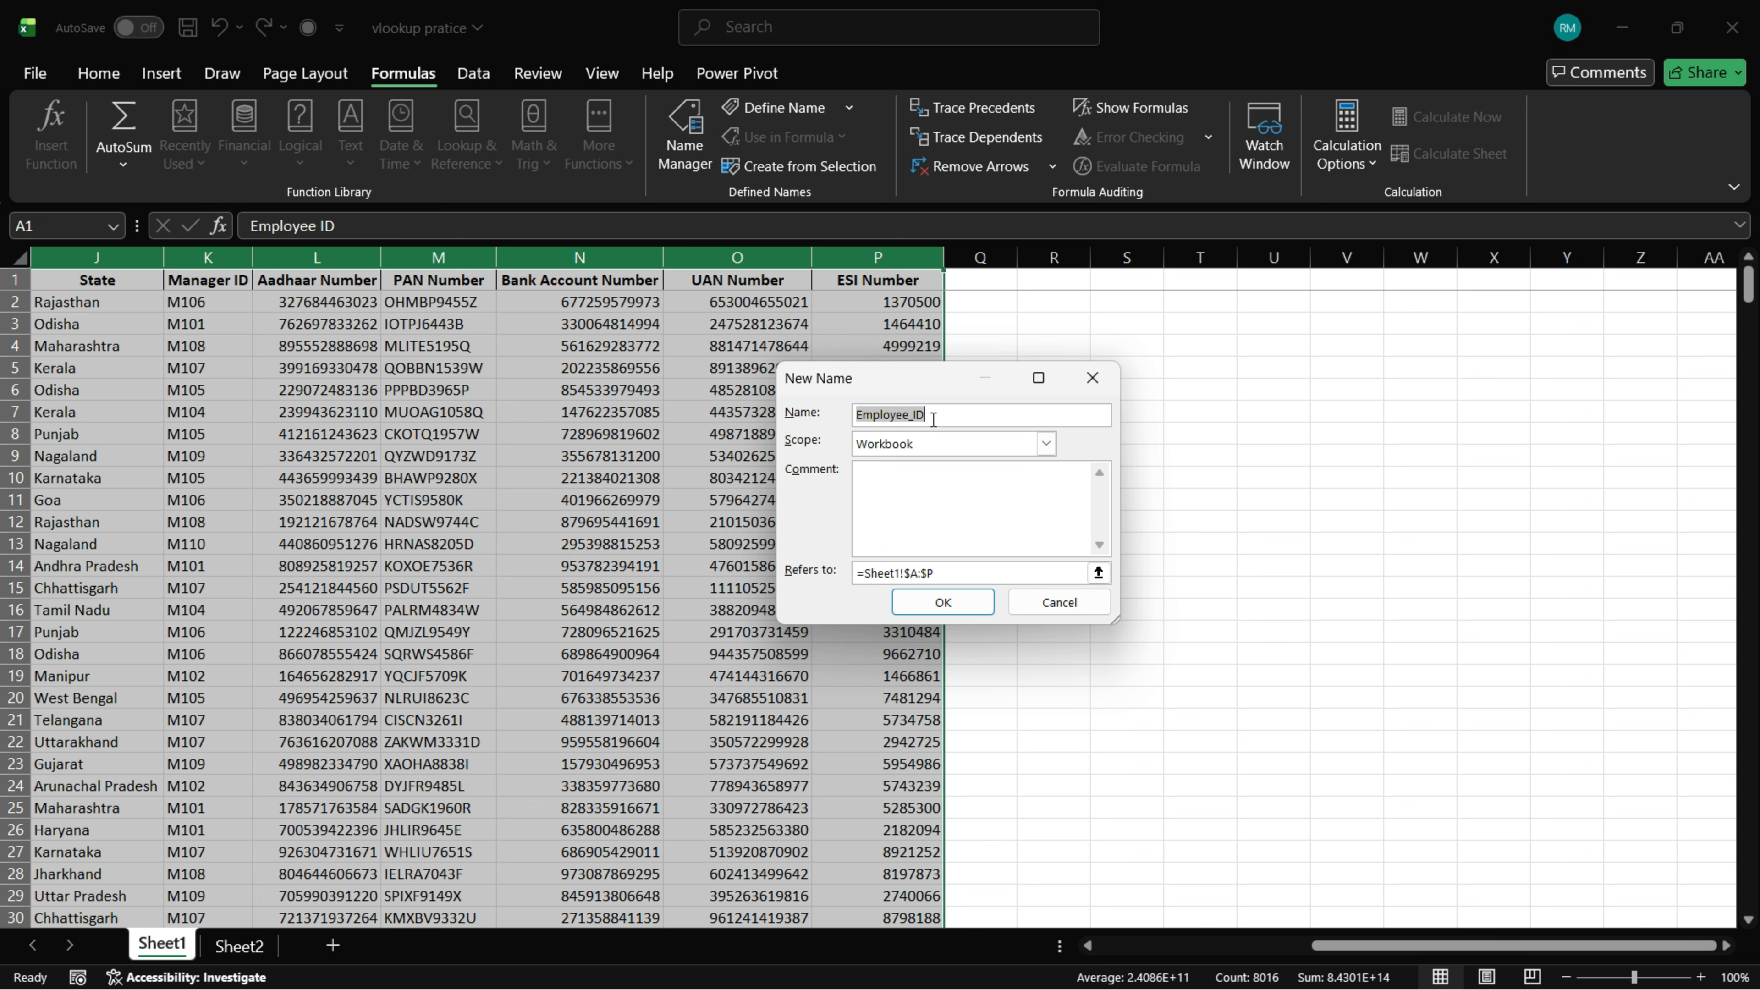
pyautogui.click(932, 416)
pyautogui.press('BackSpace')
pyautogui.press('BackSpace')
pyautogui.press('BackSpace')
pyautogui.click(937, 614)
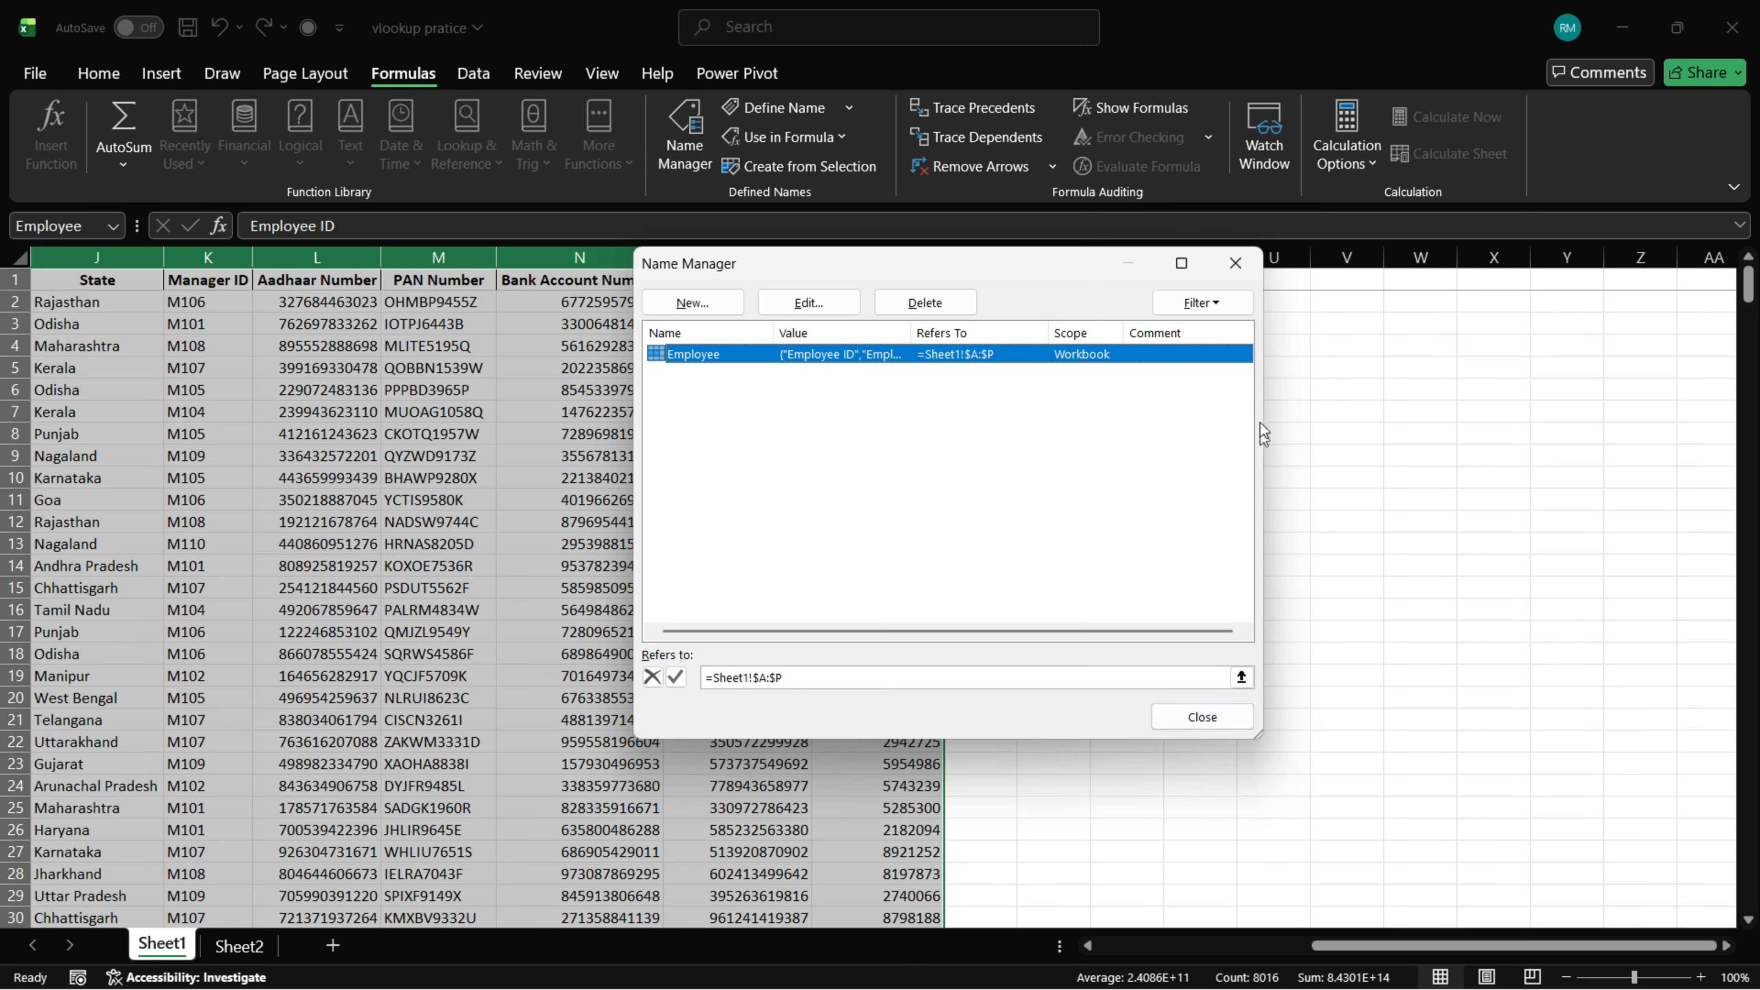
pyautogui.click(1234, 263)
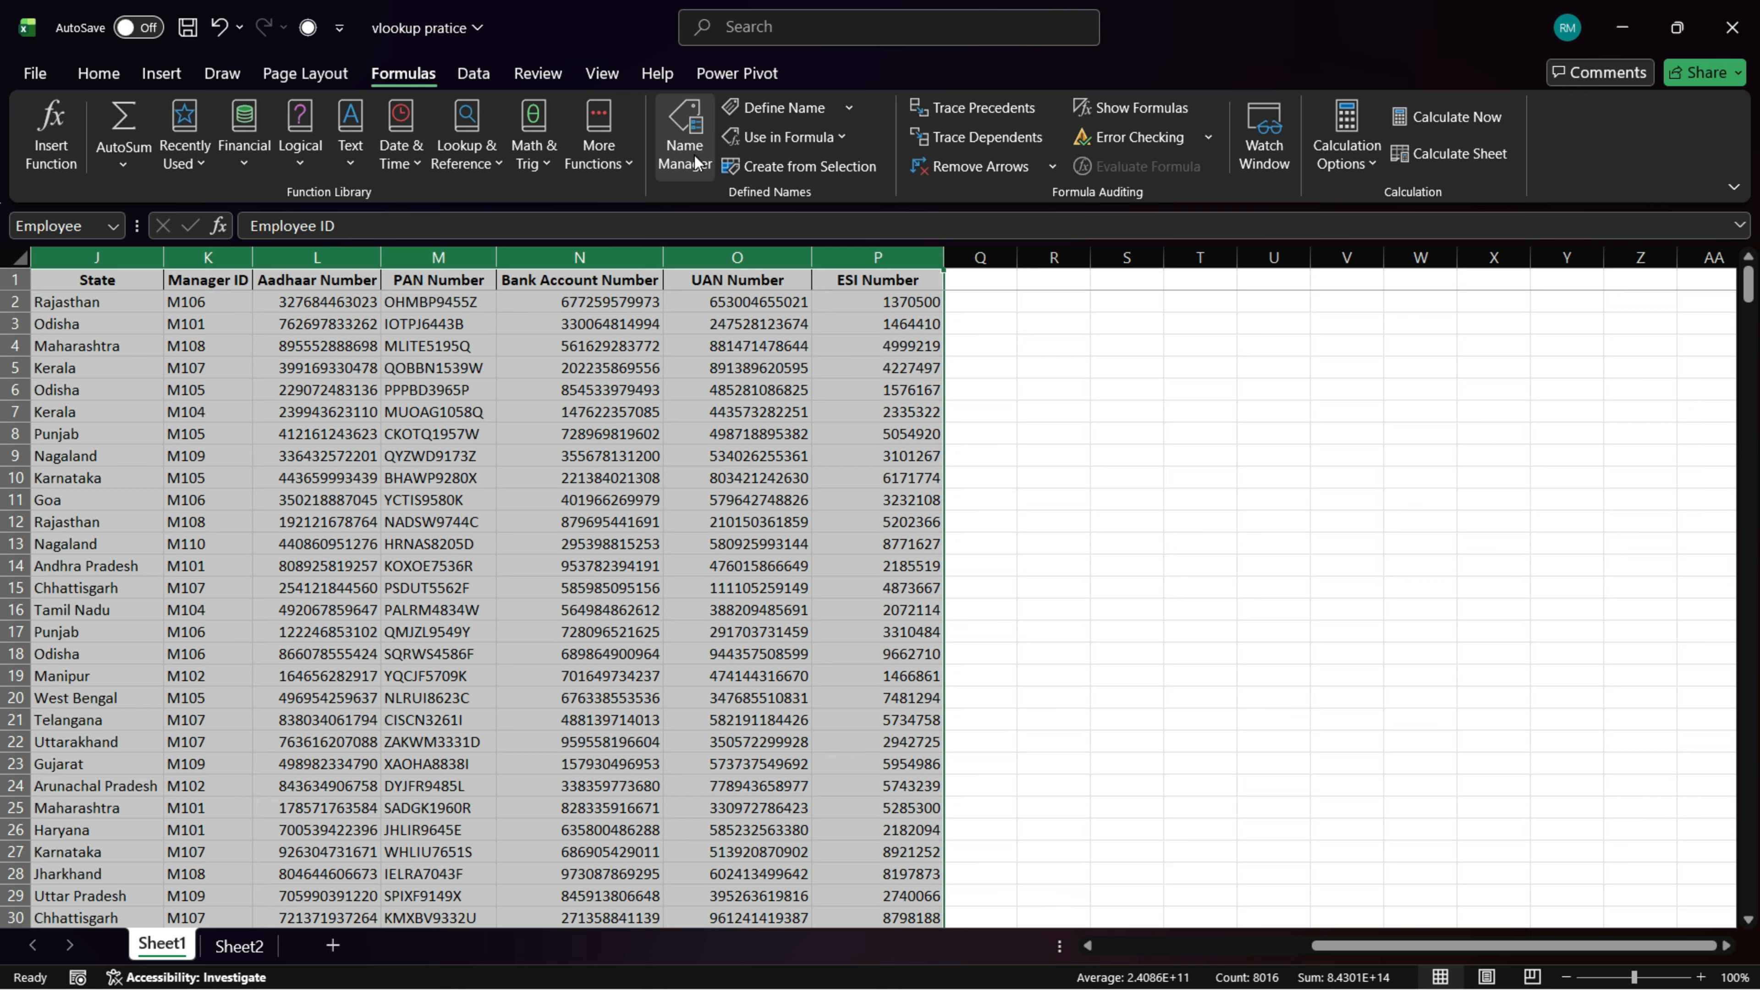
# Step: Review the definition of the name Employee in the Name Manager
pyautogui.click(694, 172)
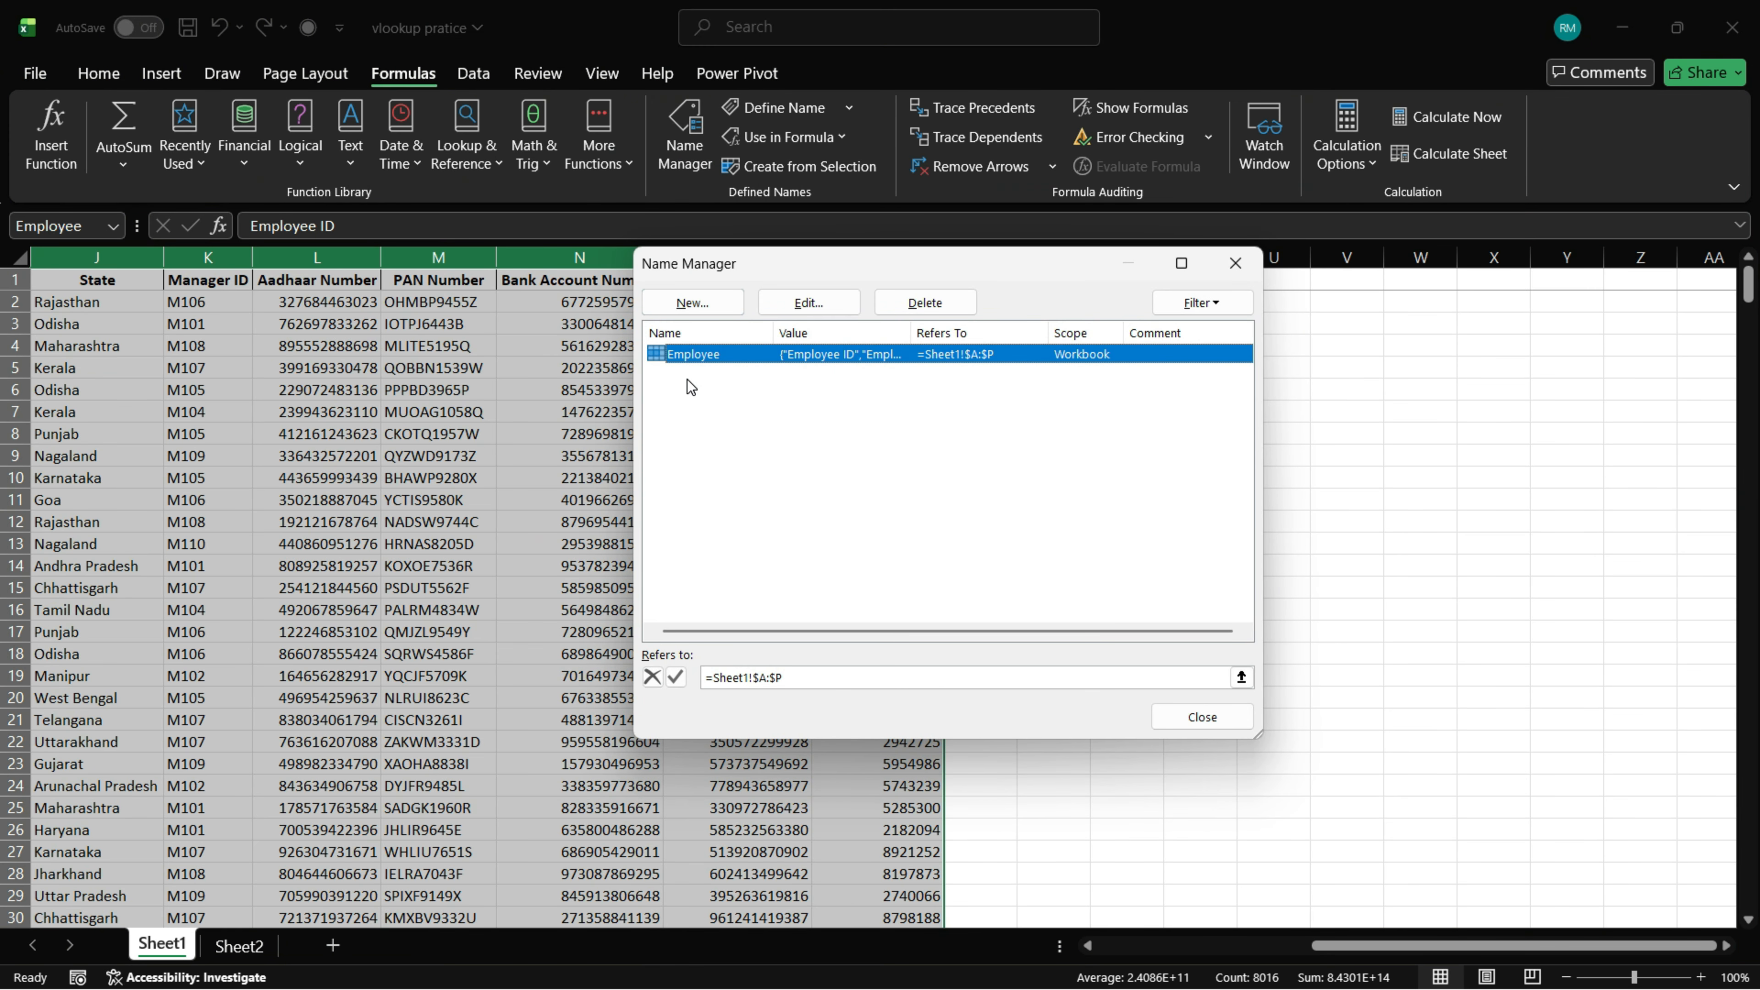
pyautogui.click(1202, 716)
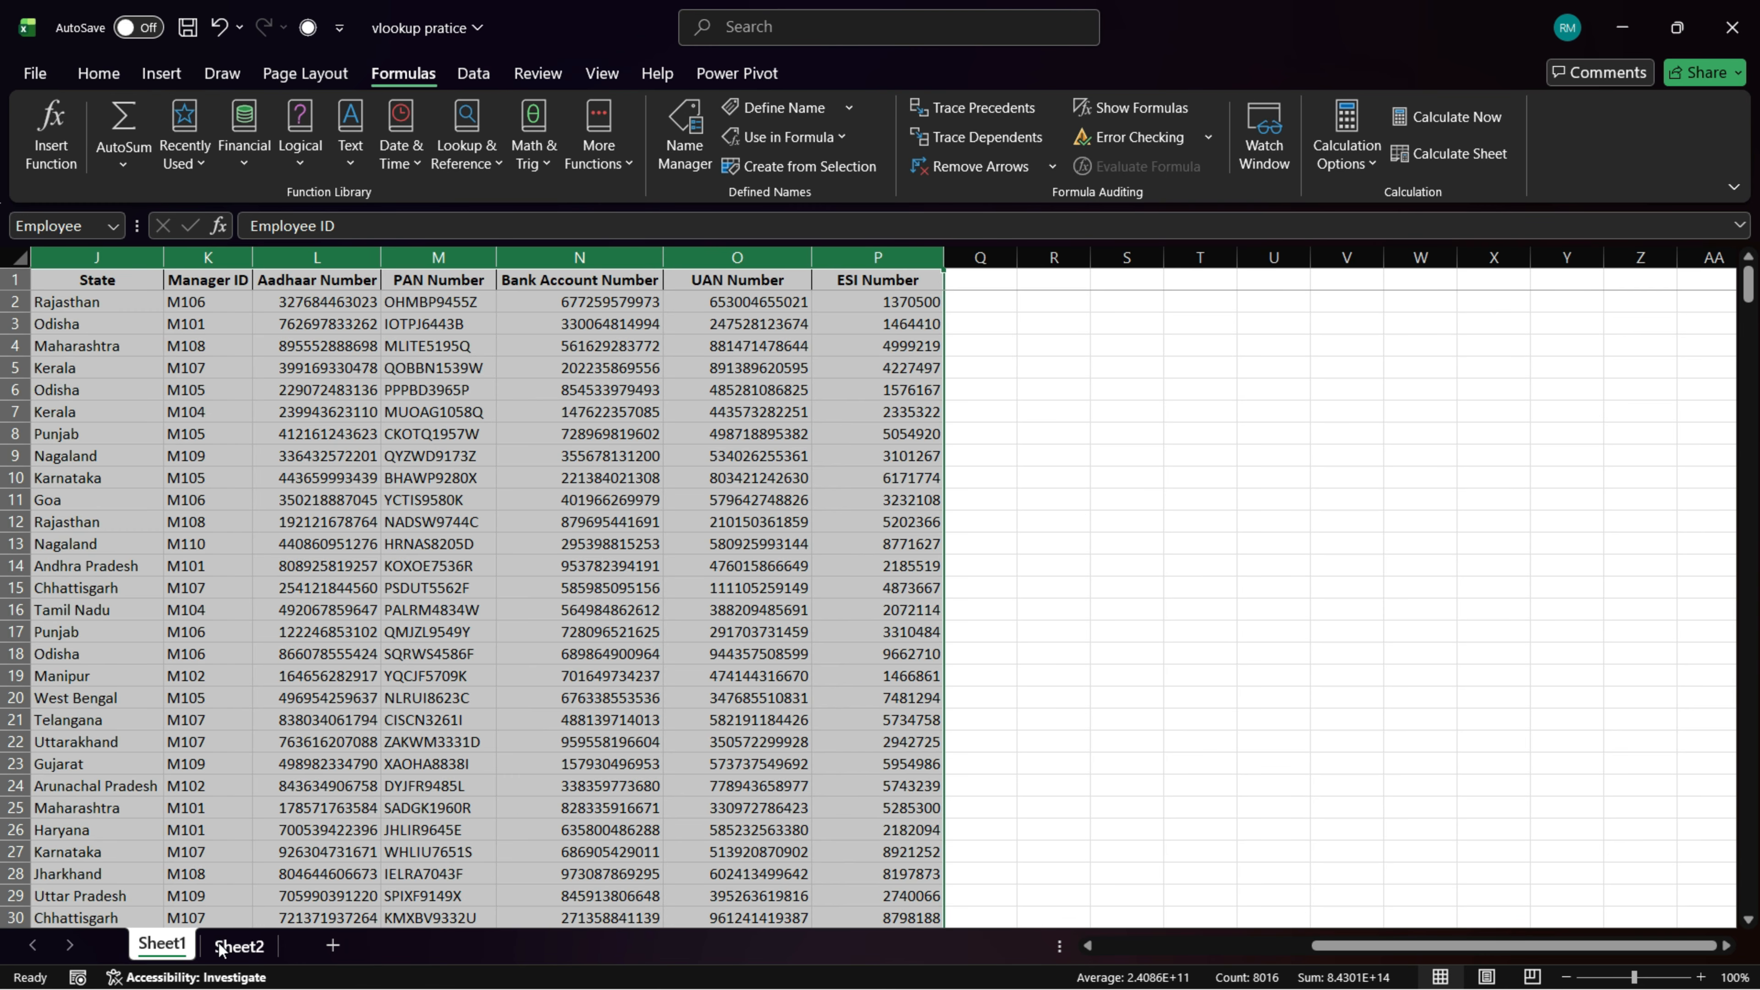
# Step: Start a VLOOKUP formula in cell D10 on Sheet2 with the absolute reference $D$9 as its lookup value
pyautogui.click(239, 946)
pyautogui.click(615, 402)
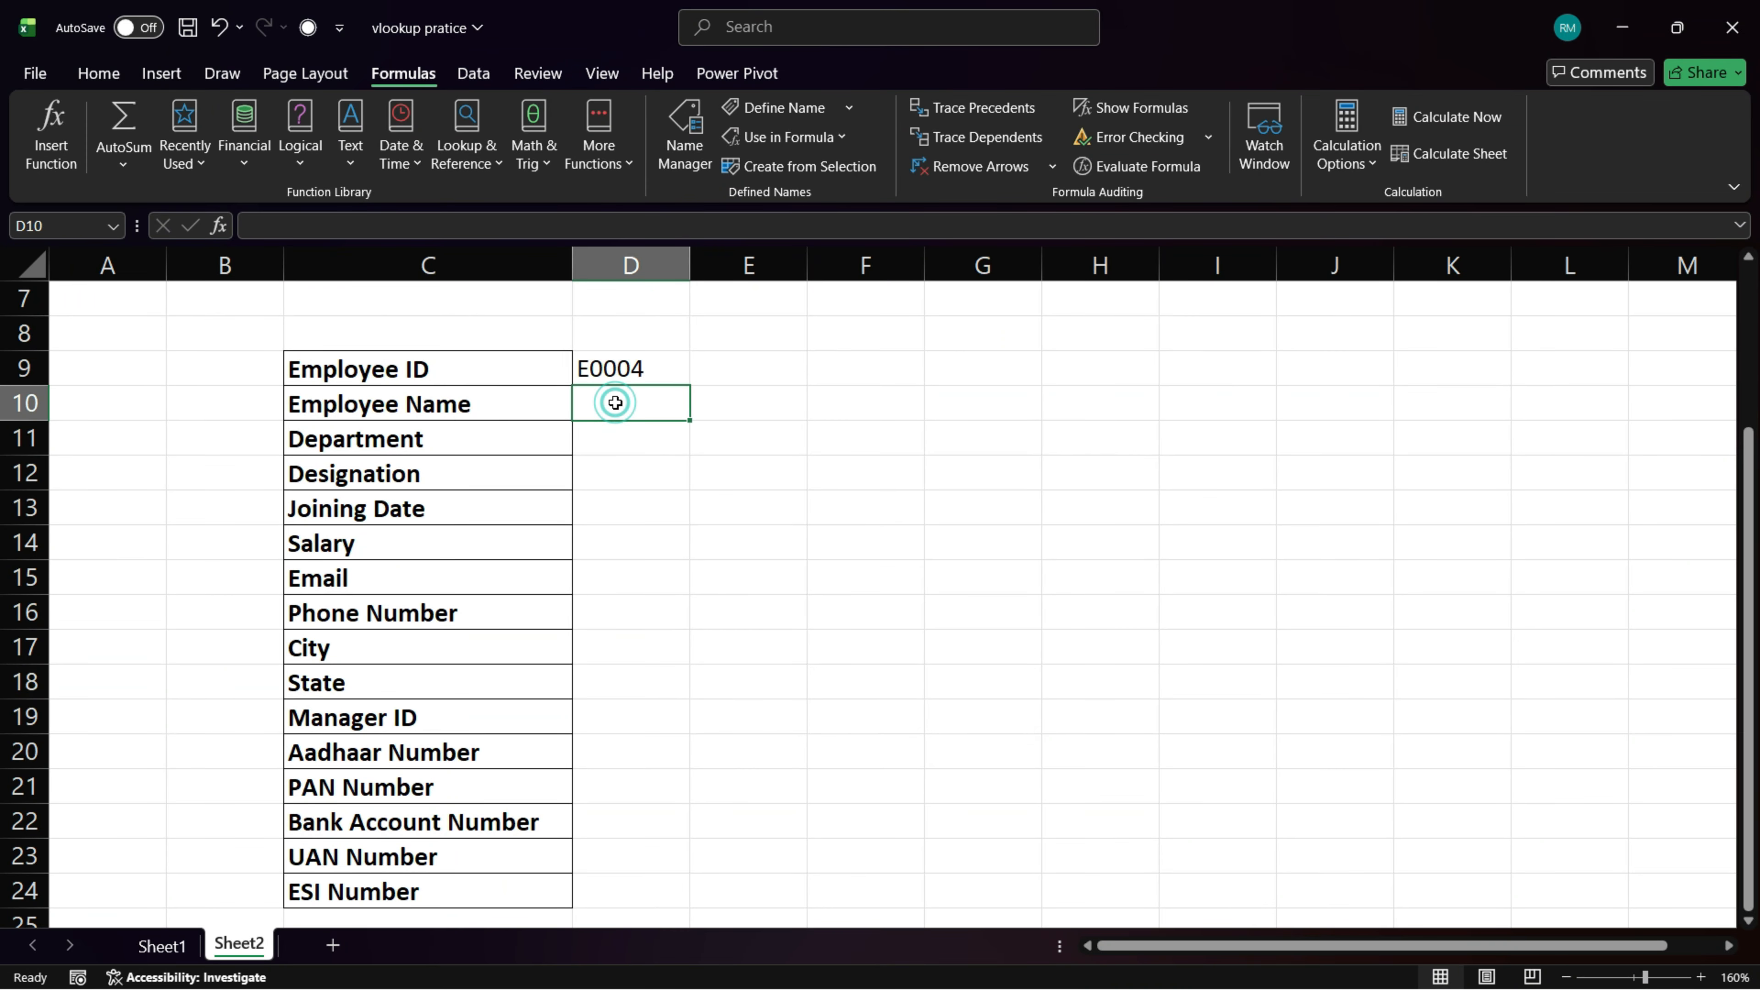
pyautogui.doubleClick(615, 402)
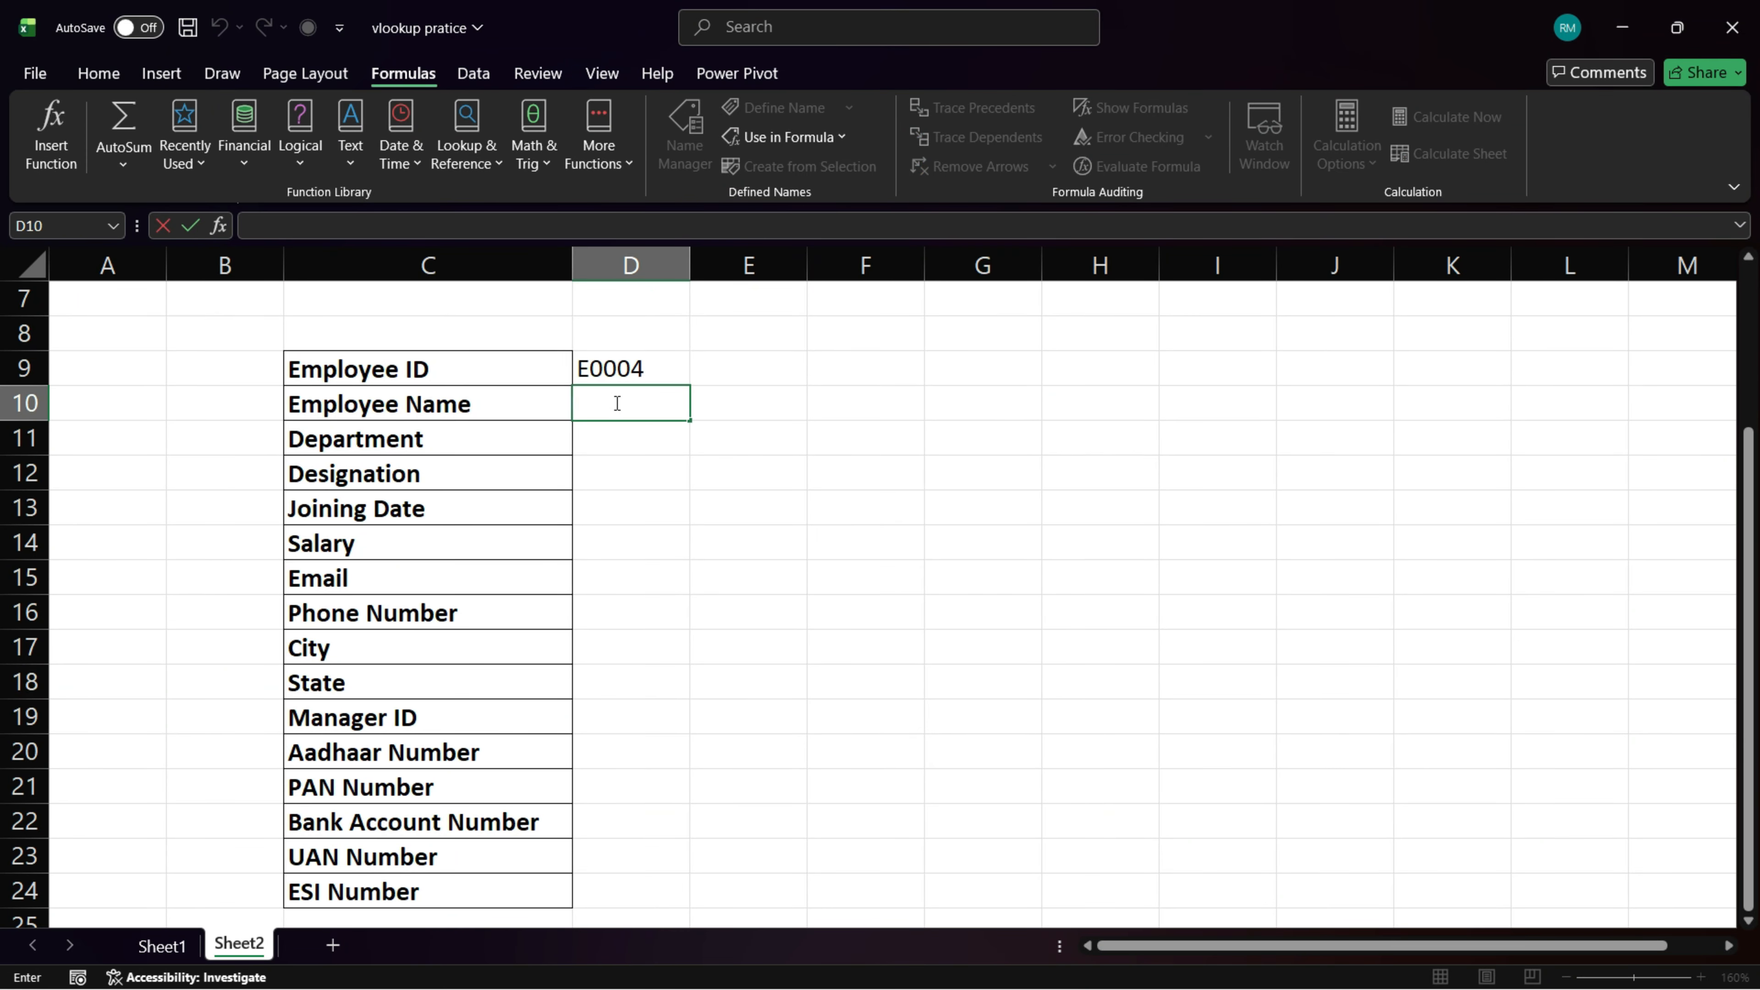
pyautogui.write('=vl')
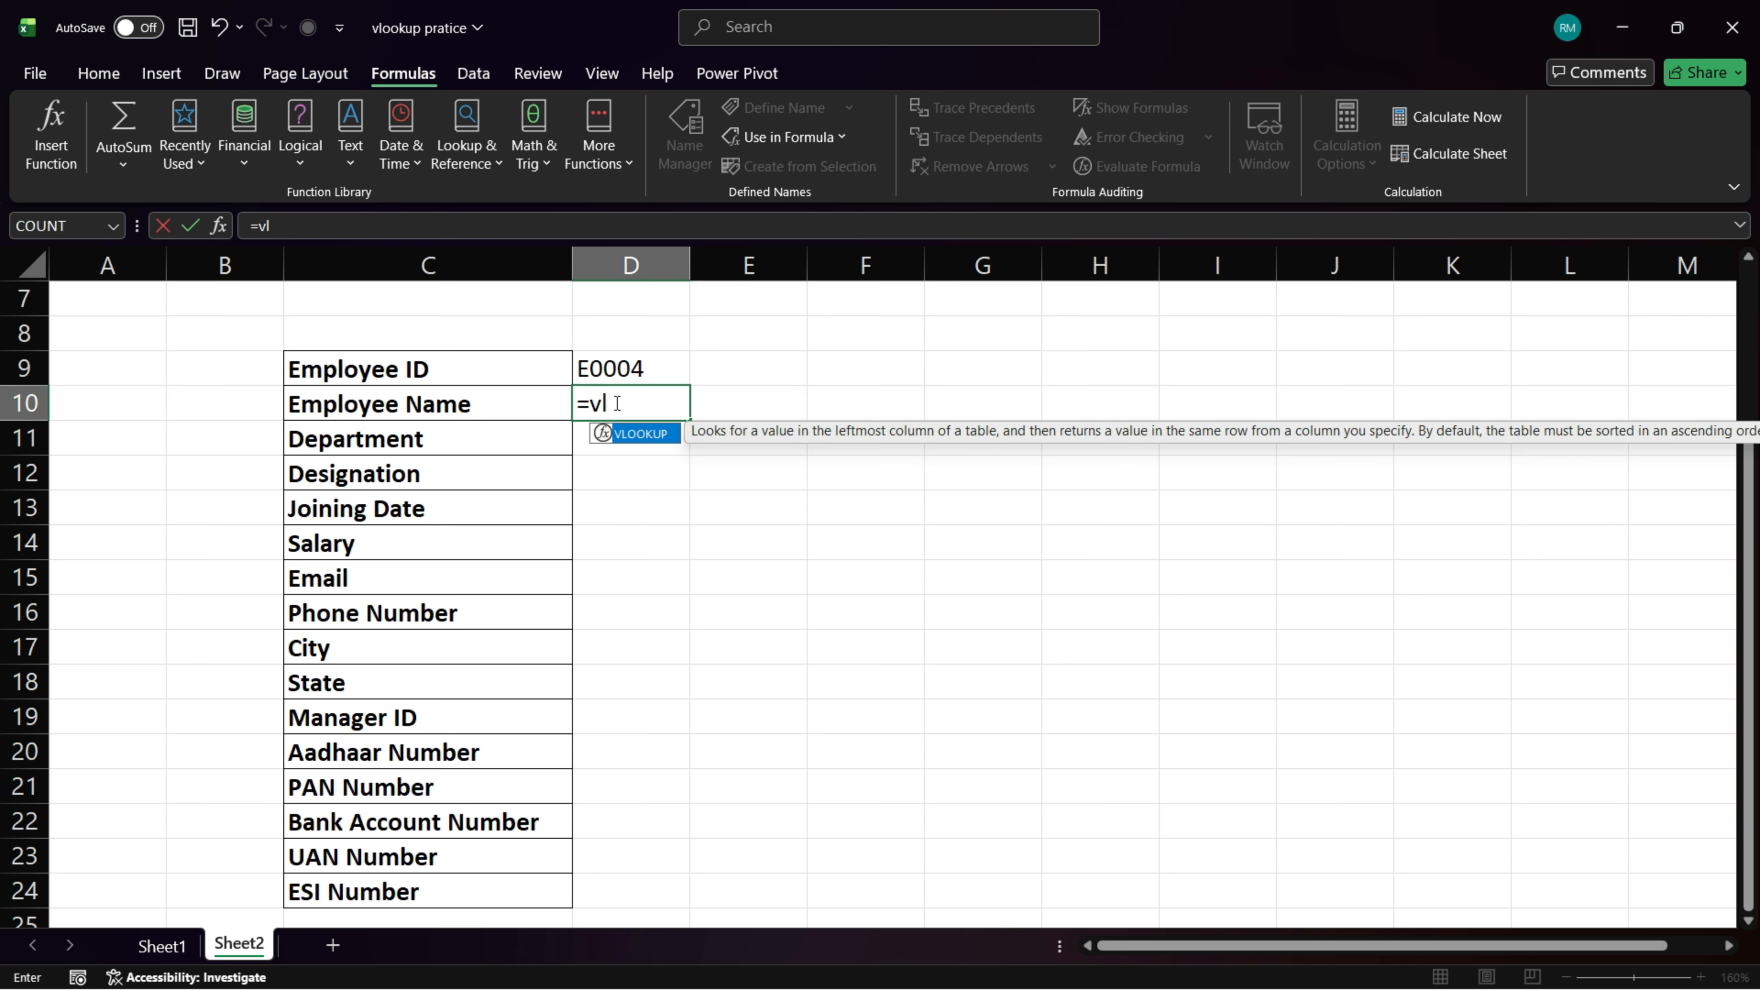
pyautogui.press('Tab')
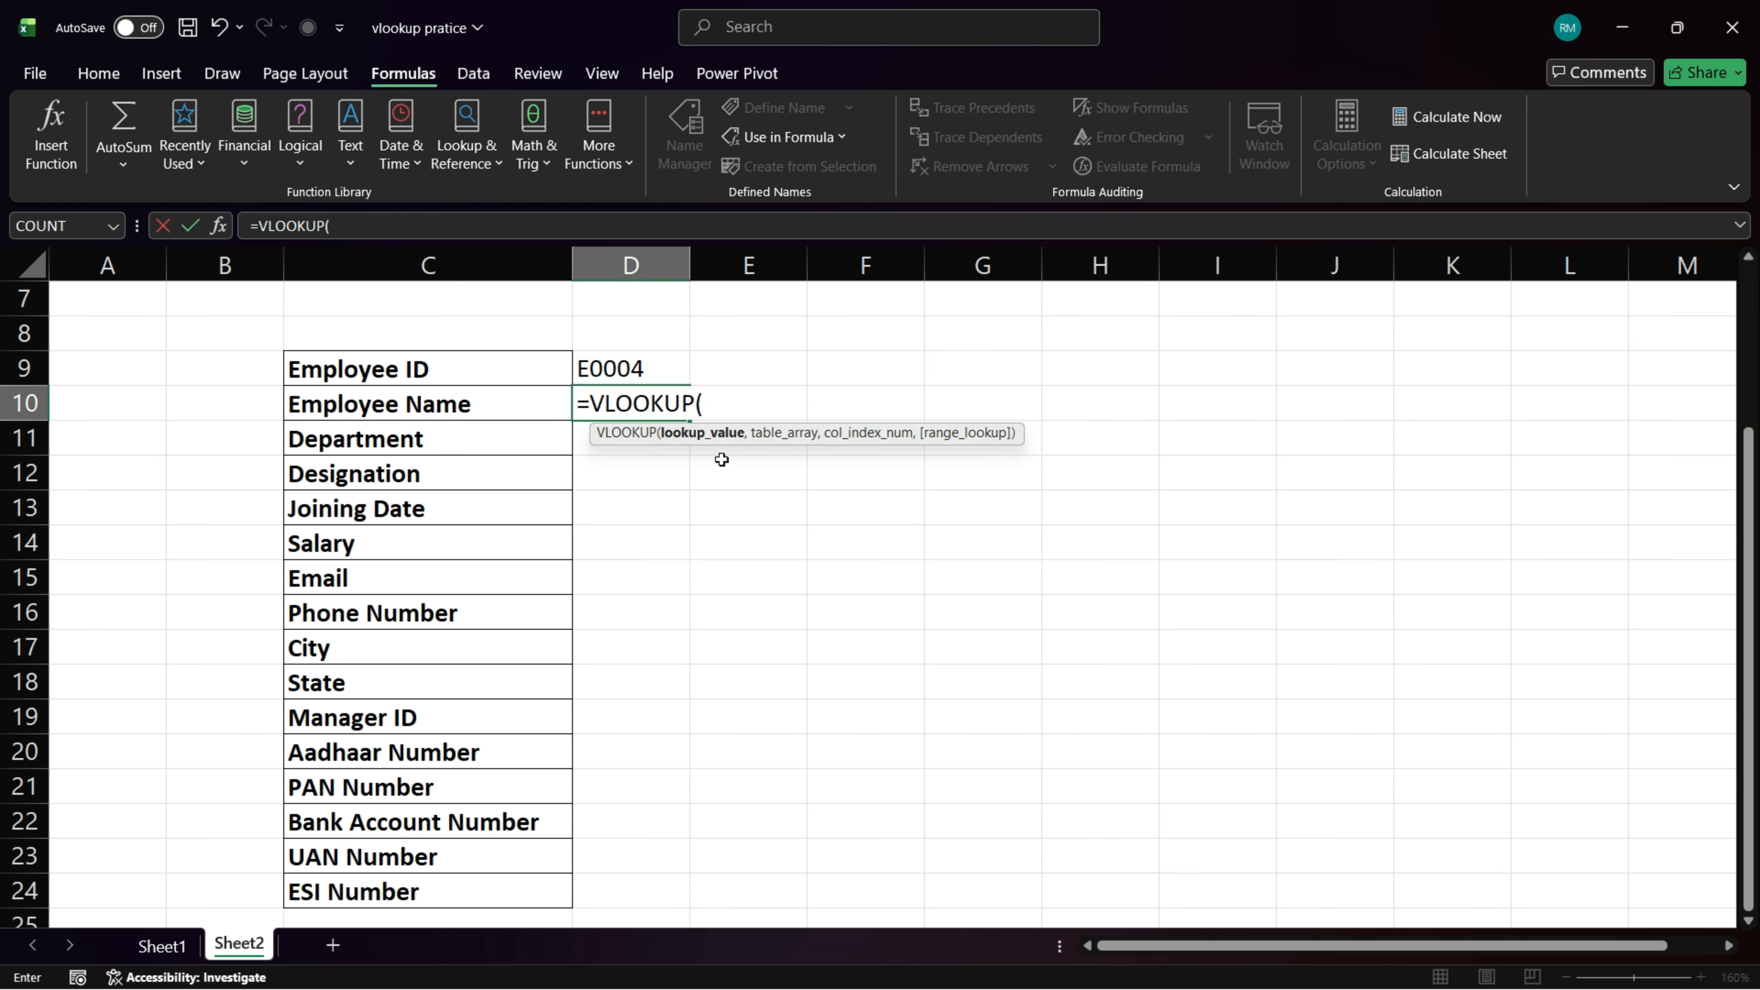
pyautogui.click(648, 376)
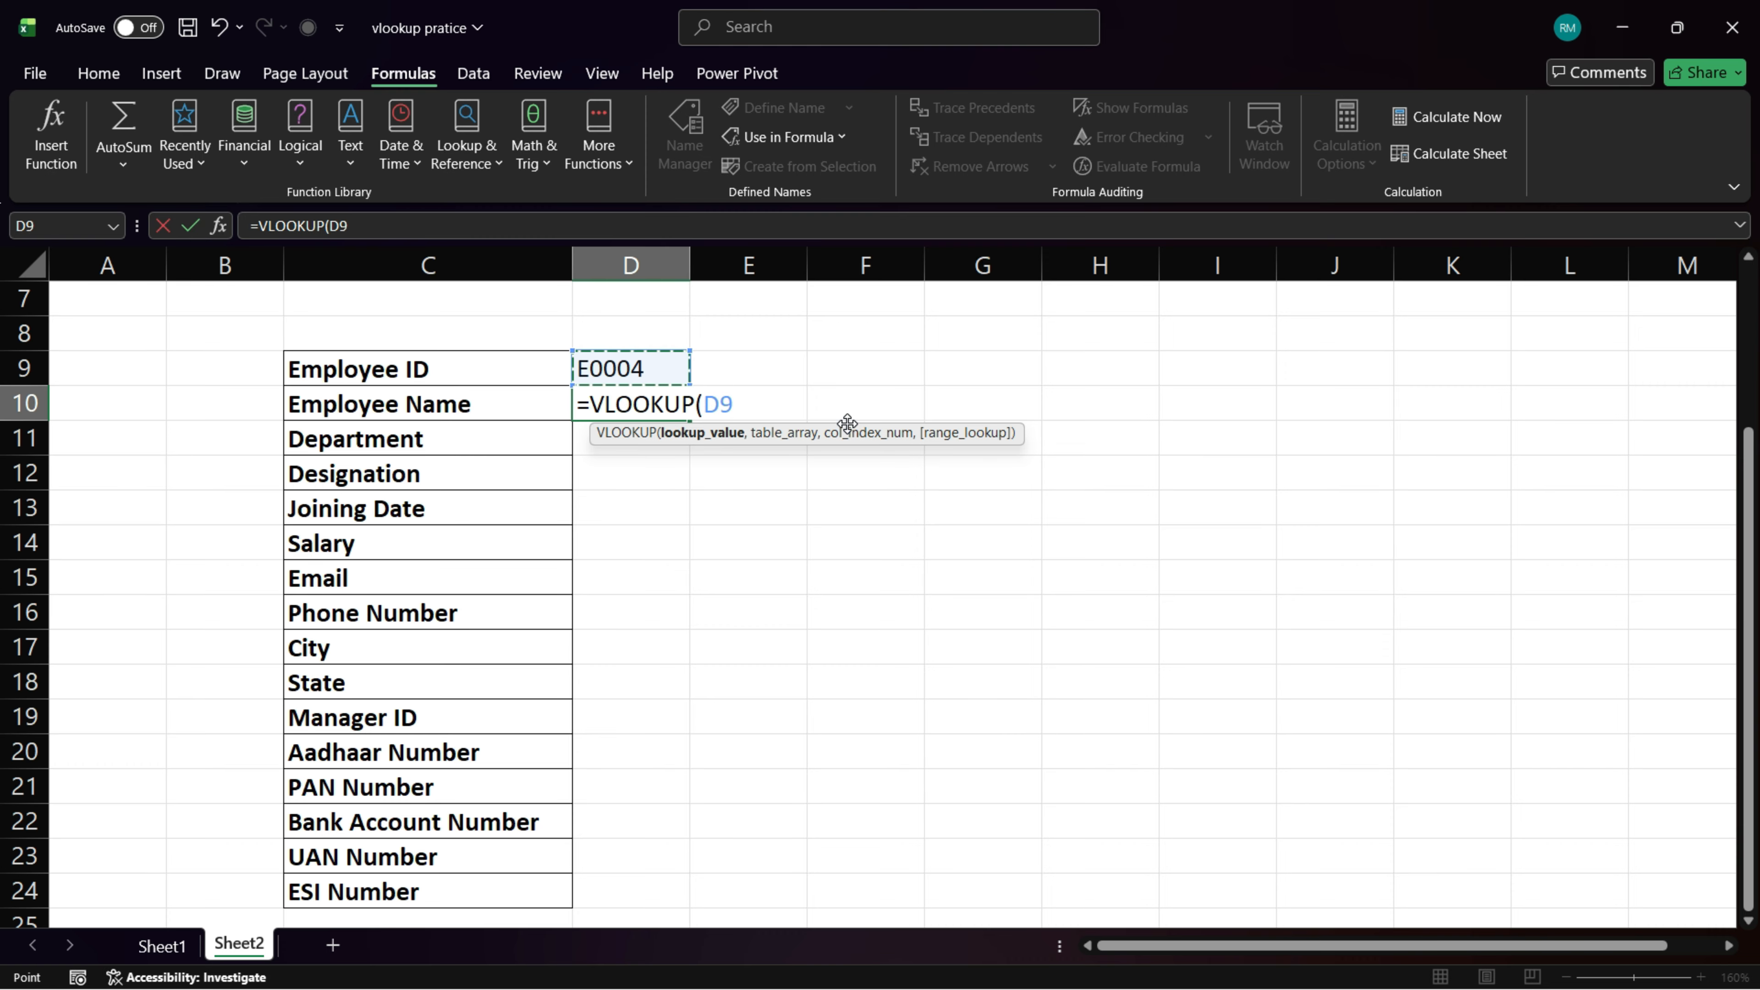
pyautogui.press('F4')
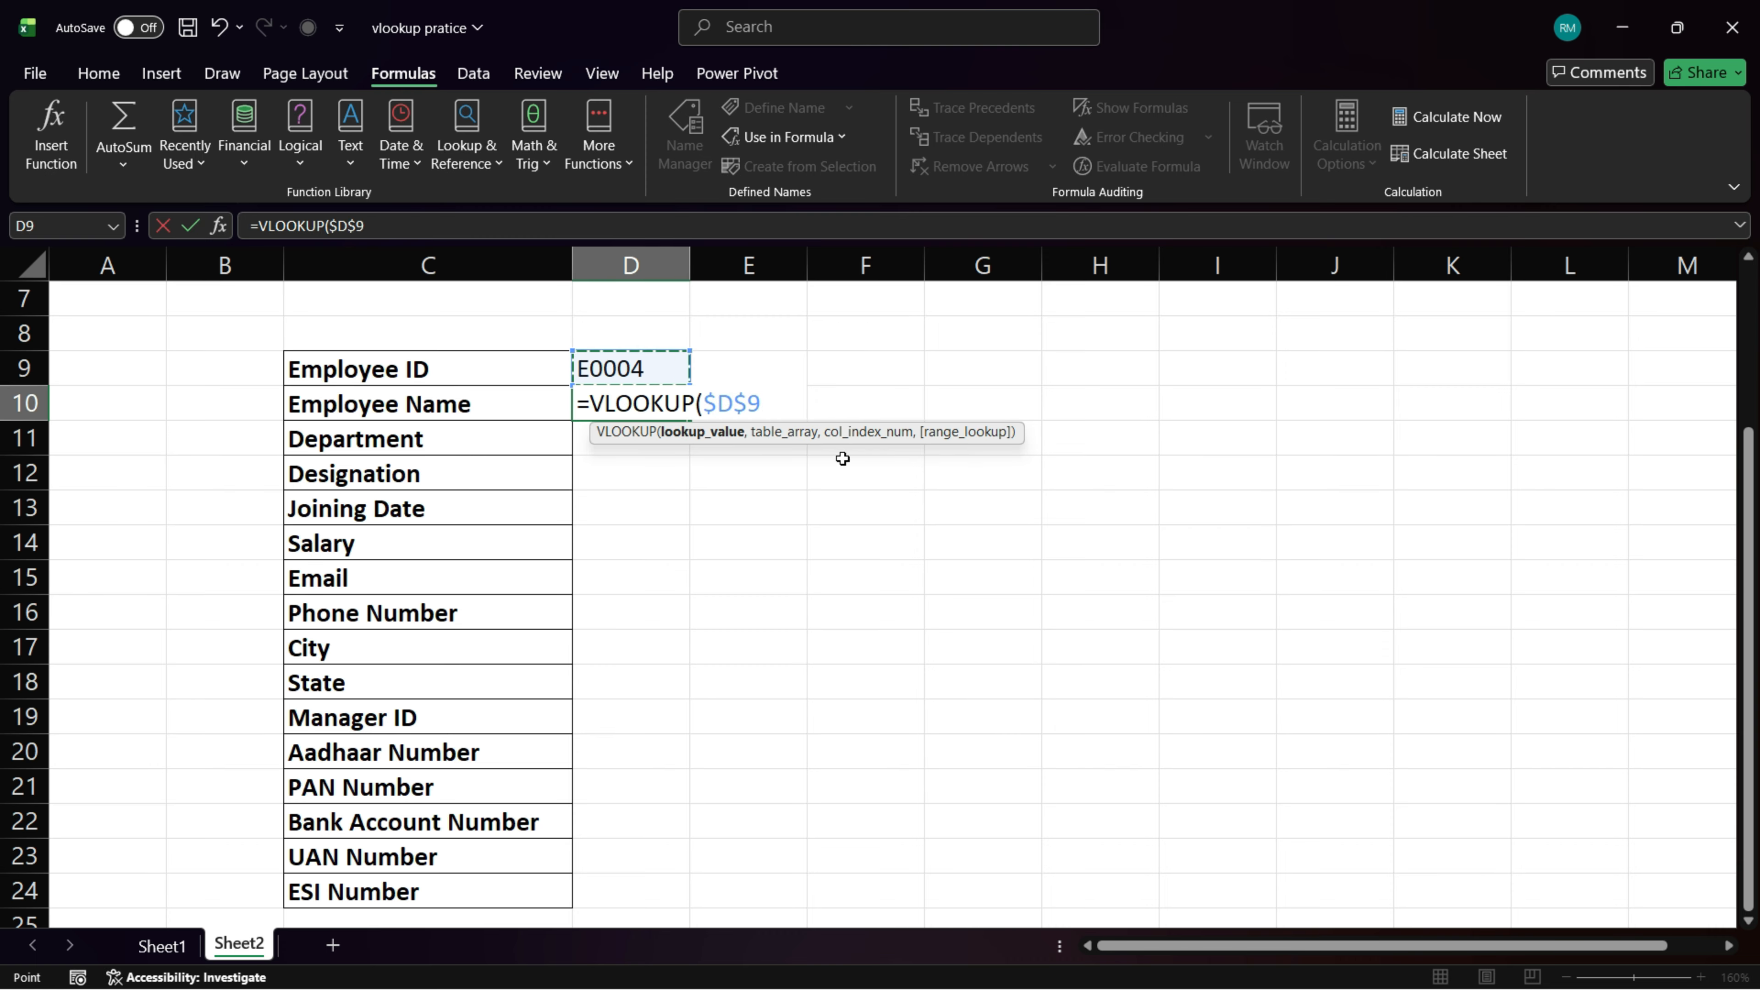